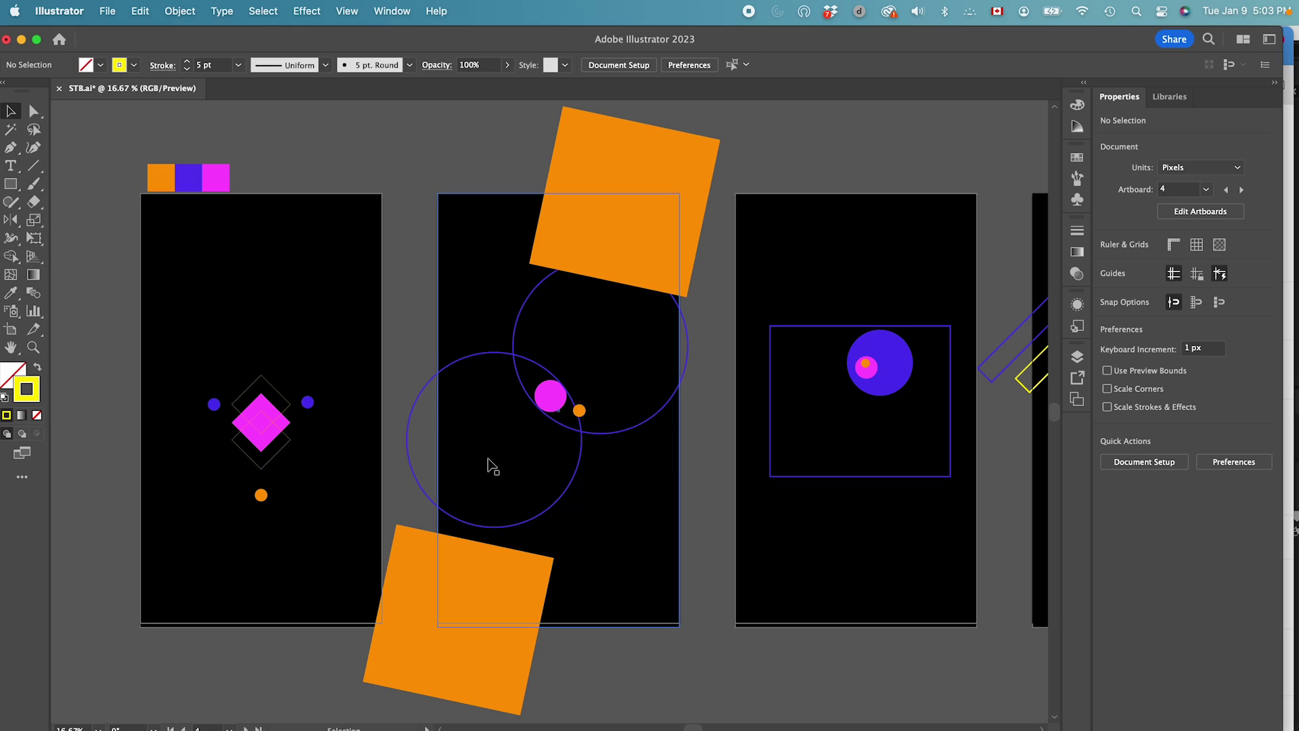
# Examine the storyboard artboards from the magenta diamond frame to the last frame, selecting the small orange circle on the first artboard.
pyautogui.moveTo(861, 449)
pyautogui.mouseDown()
pyautogui.moveTo(93, 456)
pyautogui.moveTo(837, 446)
pyautogui.mouseUp()
pyautogui.moveTo(430, 487); pyautogui.dragTo(812, 471)
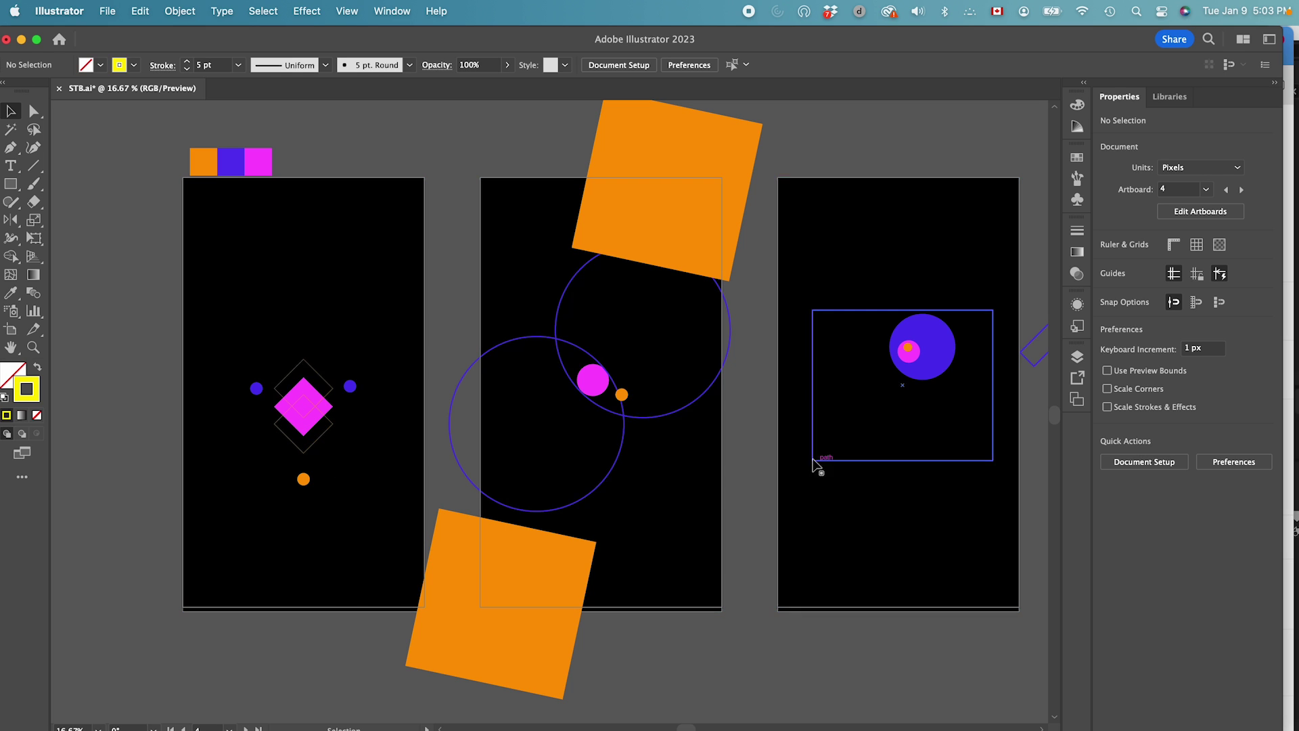
pyautogui.moveTo(844, 455); pyautogui.dragTo(704, 460)
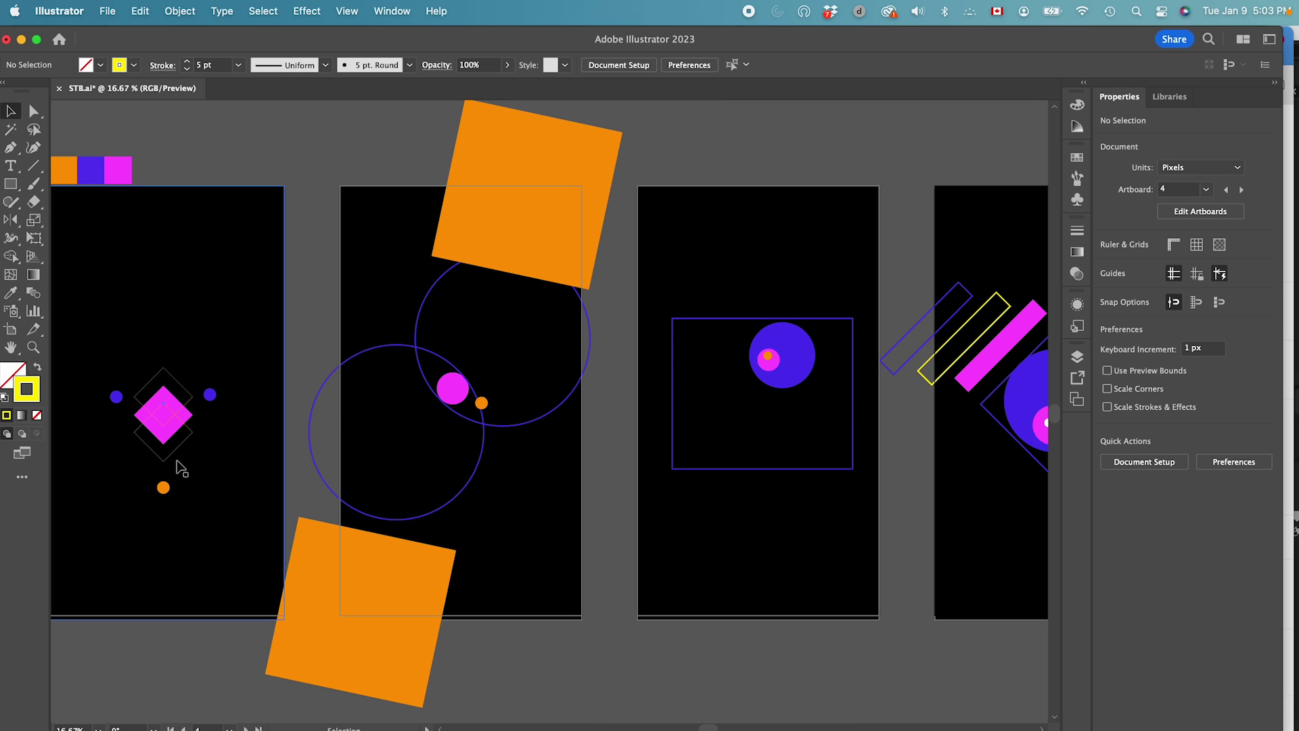
pyautogui.moveTo(163, 489); pyautogui.dragTo(165, 488)
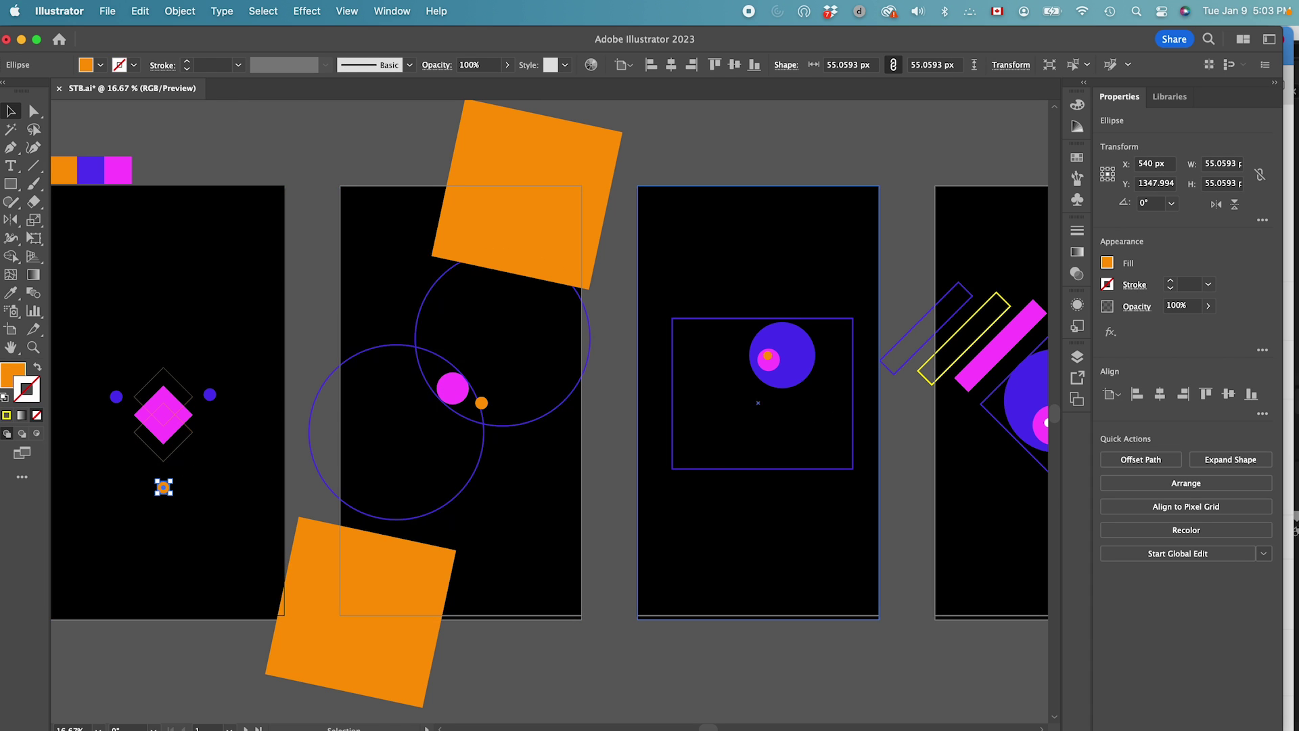
pyautogui.hscroll(3, 769, 458)
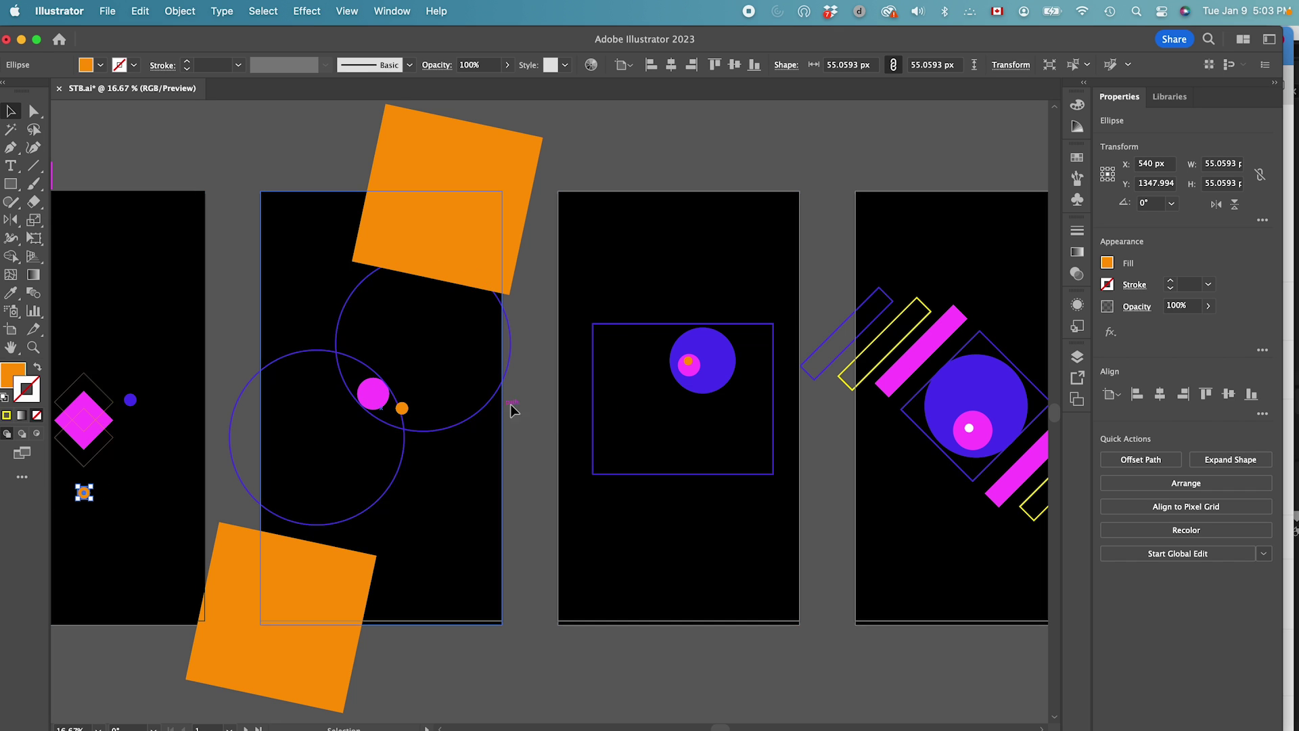
pyautogui.hscroll(10, 812, 403)
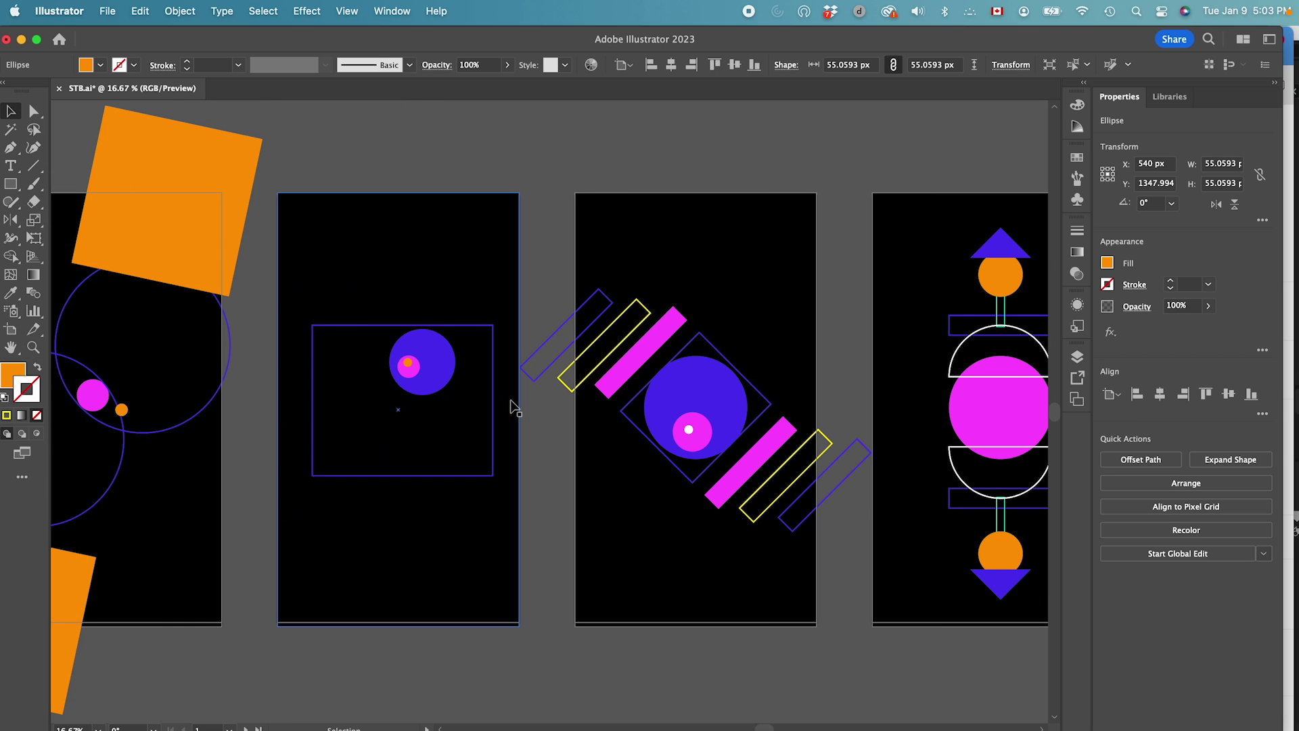
pyautogui.hscroll(7, 749, 372)
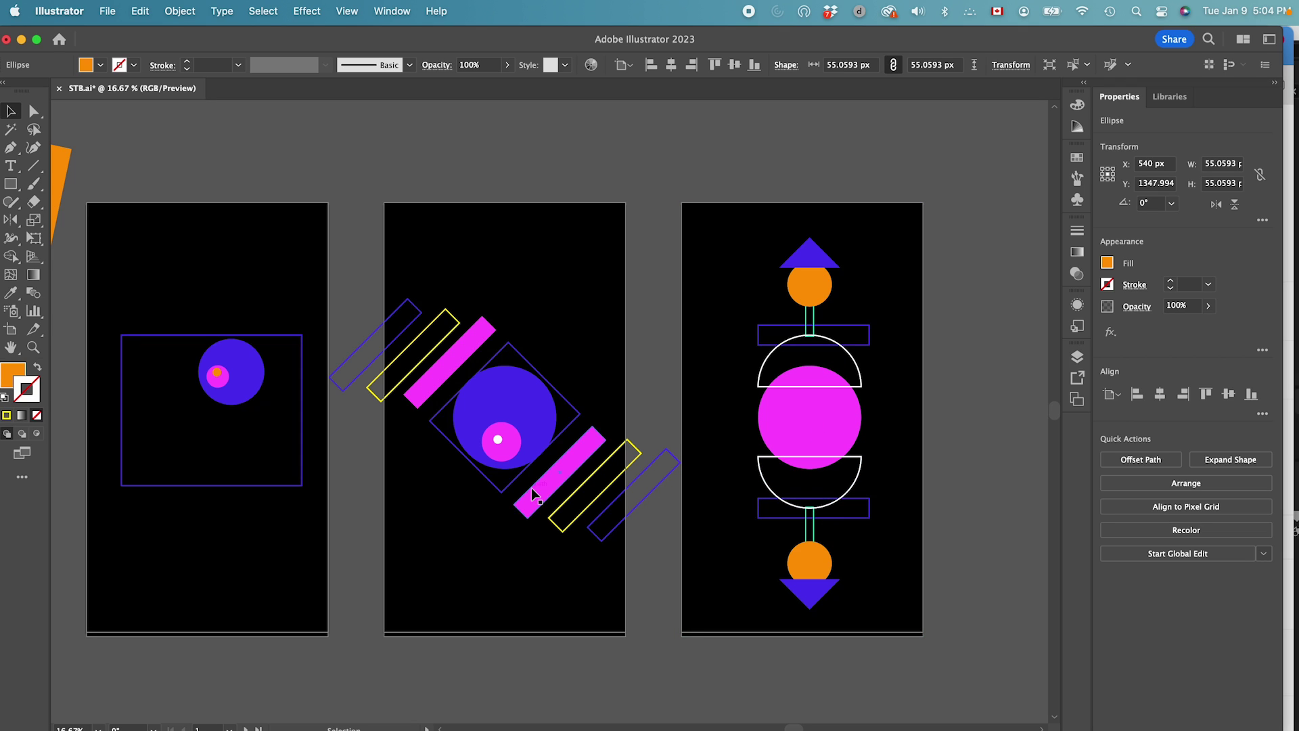
pyautogui.hscroll(-10, 534, 493)
pyautogui.hscroll(-6, 534, 493)
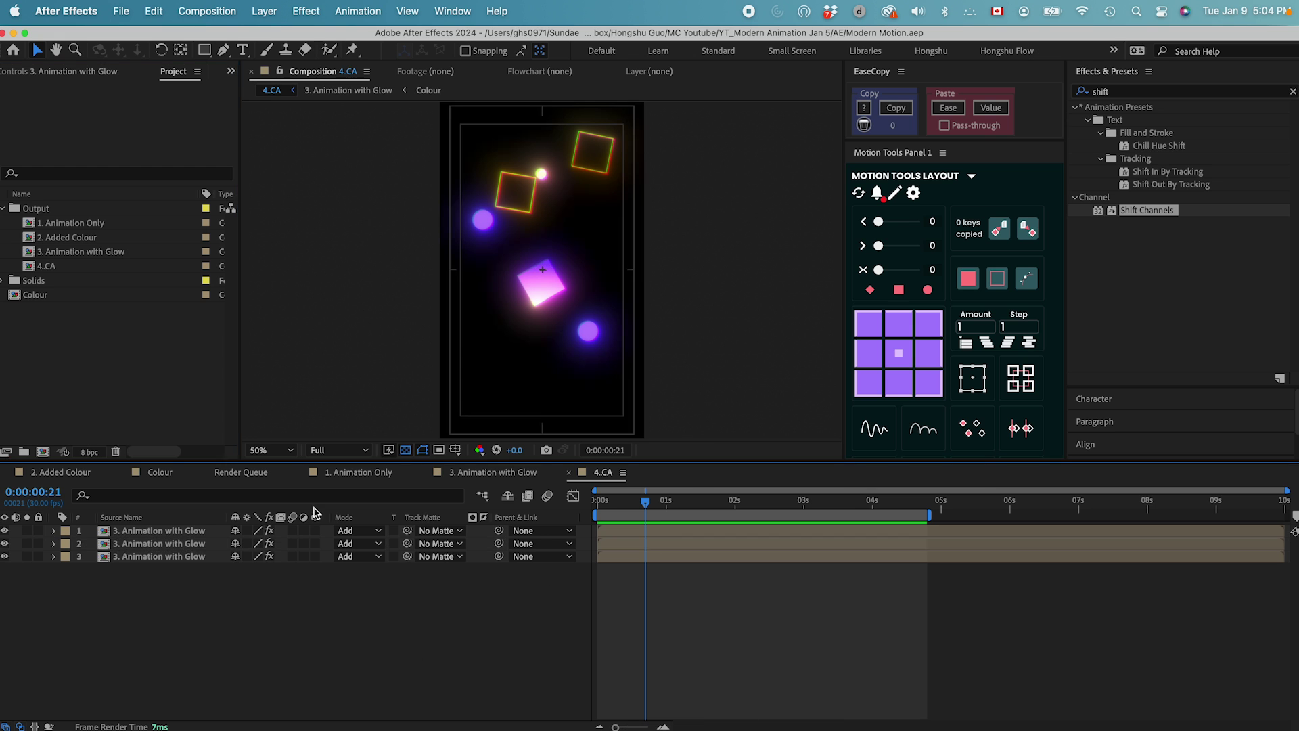
# Switch to After Effects, open the 1. Animation Only composition, and select Layer 4 at 0:00:00:12.
pyautogui.doubleClick(58, 226)
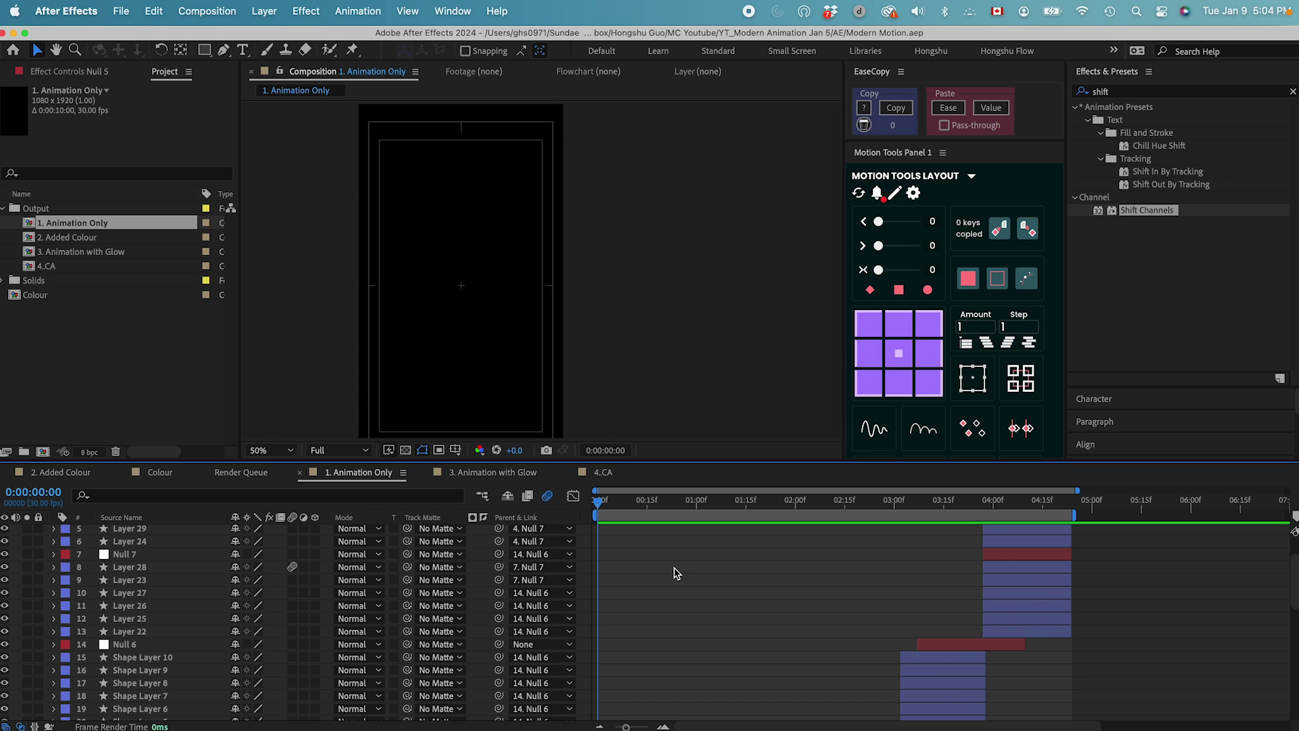
pyautogui.scroll(-10, 676, 574)
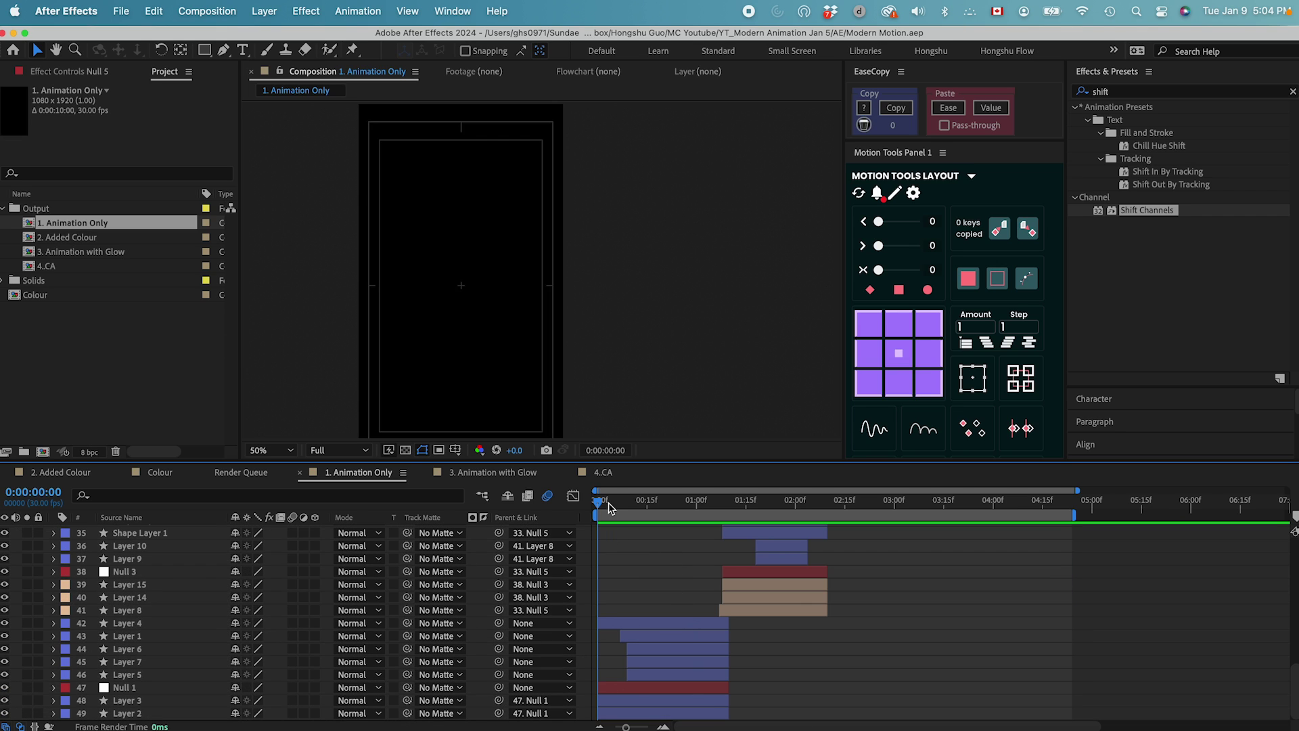
pyautogui.moveTo(606, 506); pyautogui.dragTo(637, 508)
pyautogui.click(708, 626)
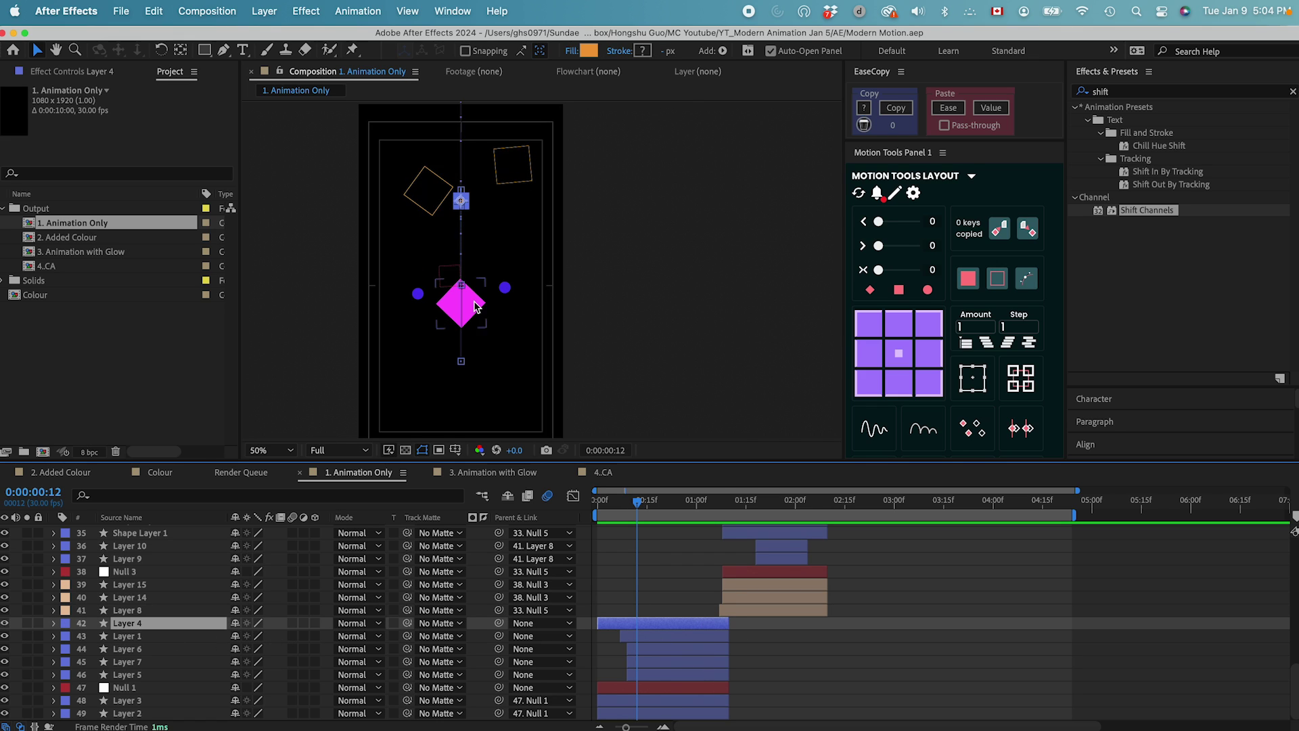
# Toggle Layer 4's visibility off and on, reveal its Position keyframes, and scrub to 0:00:00:27.
pyautogui.click(4, 623)
pyautogui.click(4, 624)
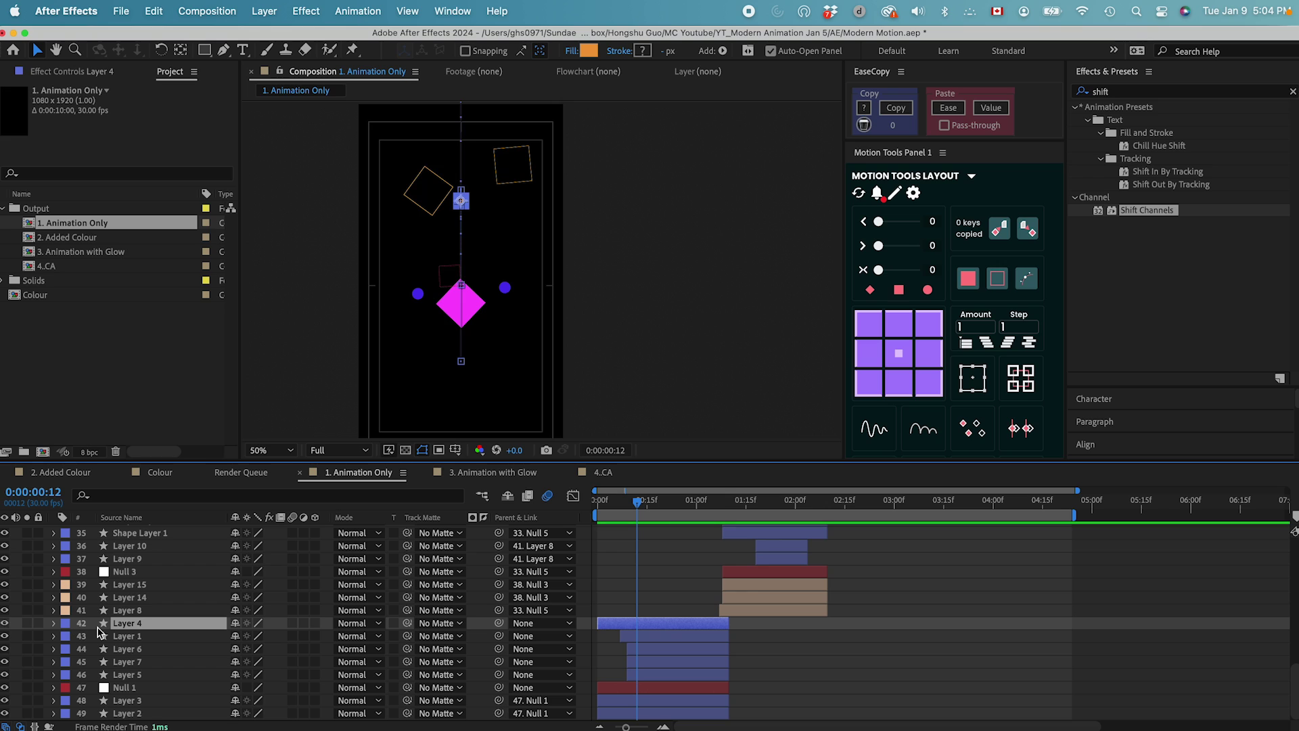
pyautogui.press('p')
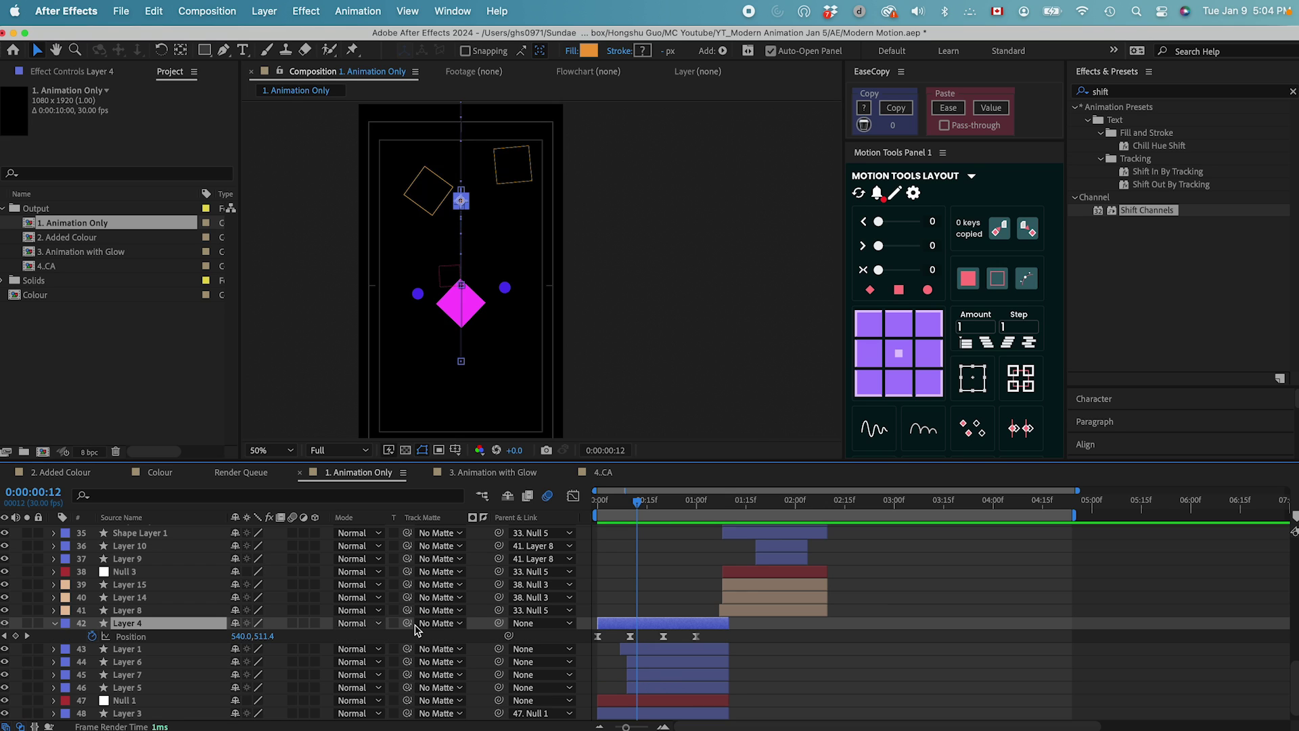
pyautogui.scroll(-1, 653, 596)
pyautogui.moveTo(639, 516); pyautogui.dragTo(687, 514)
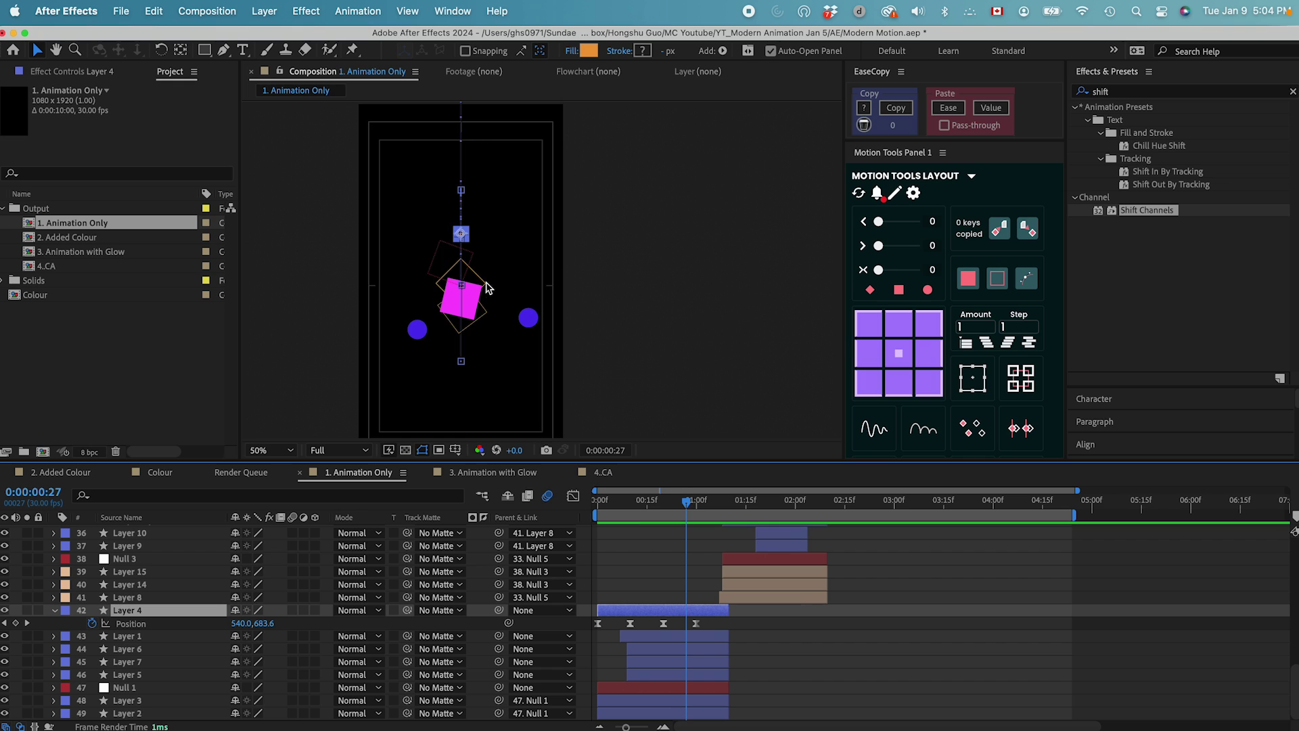
# Reveal all animated properties of Layer 1, Layer 6, Layer 7 and Layer 5.
pyautogui.click(688, 640)
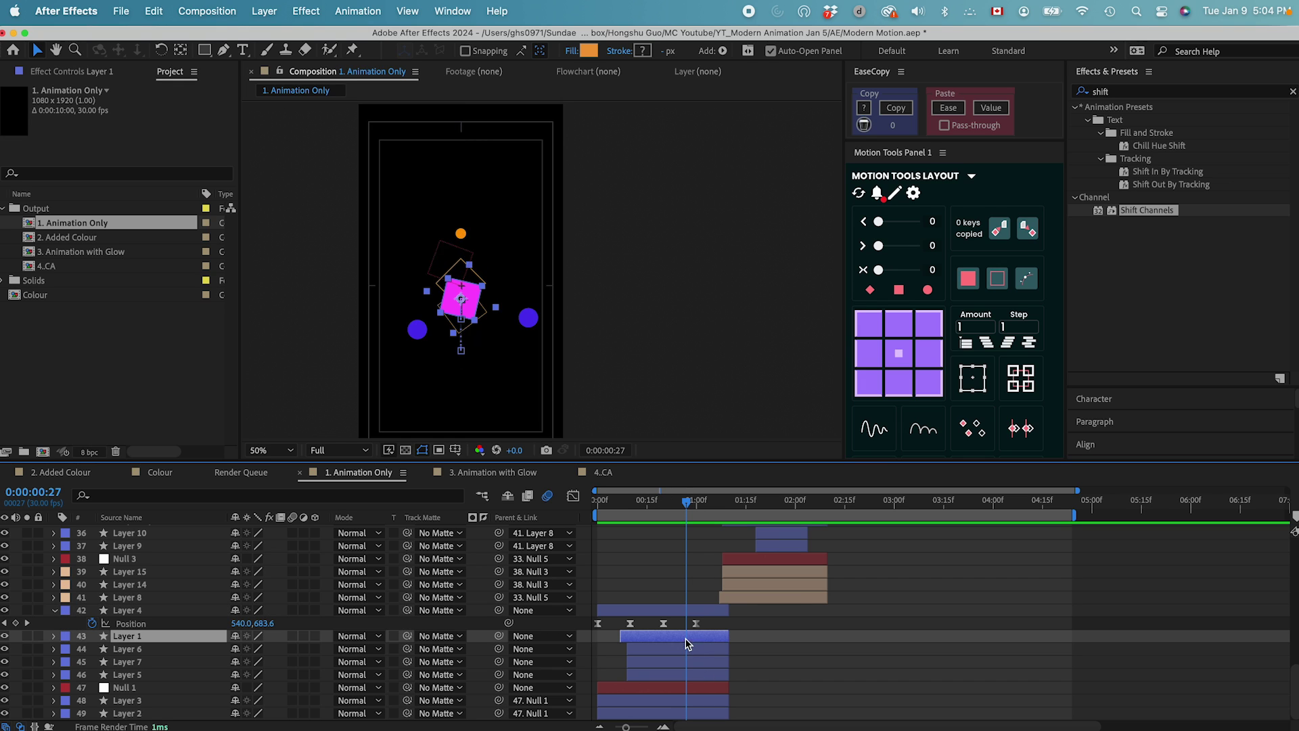
pyautogui.keyDown('shift'); pyautogui.click(678, 676); pyautogui.keyUp('shift')
pyautogui.press('u')
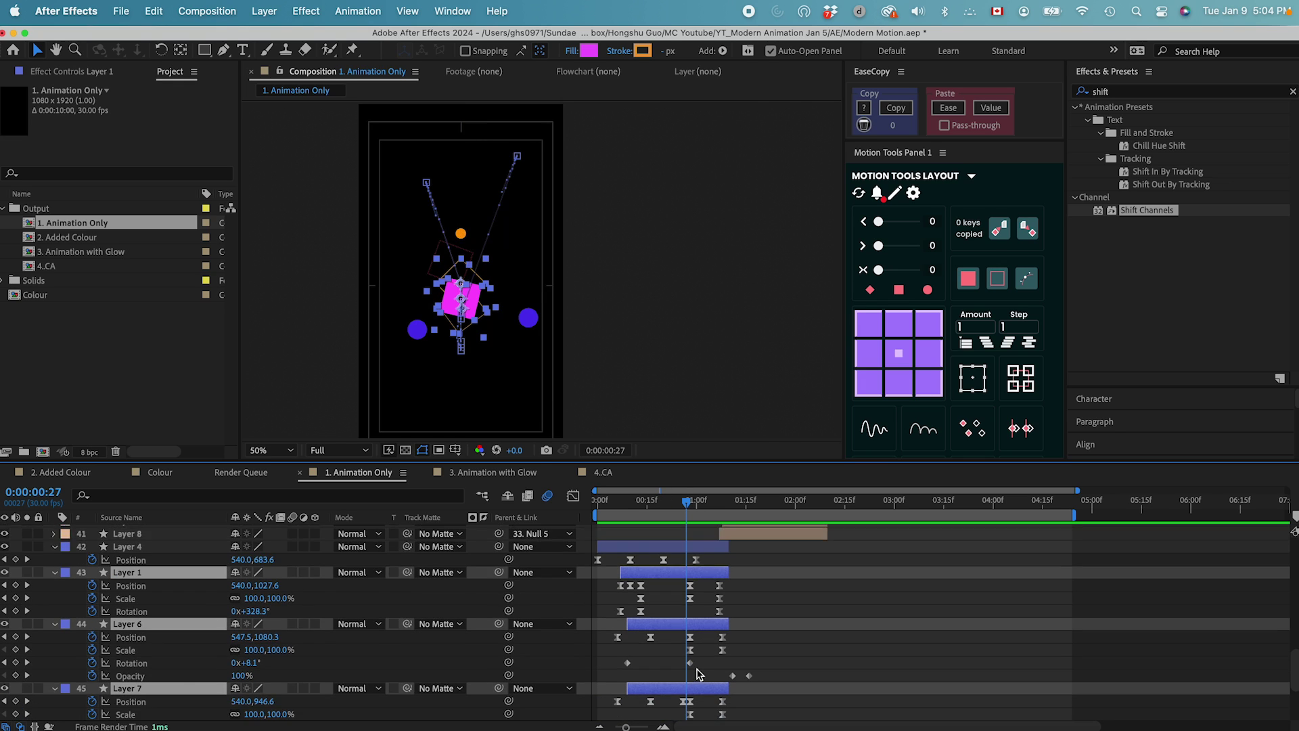
pyautogui.scroll(-3, 704, 670)
pyautogui.click(691, 557)
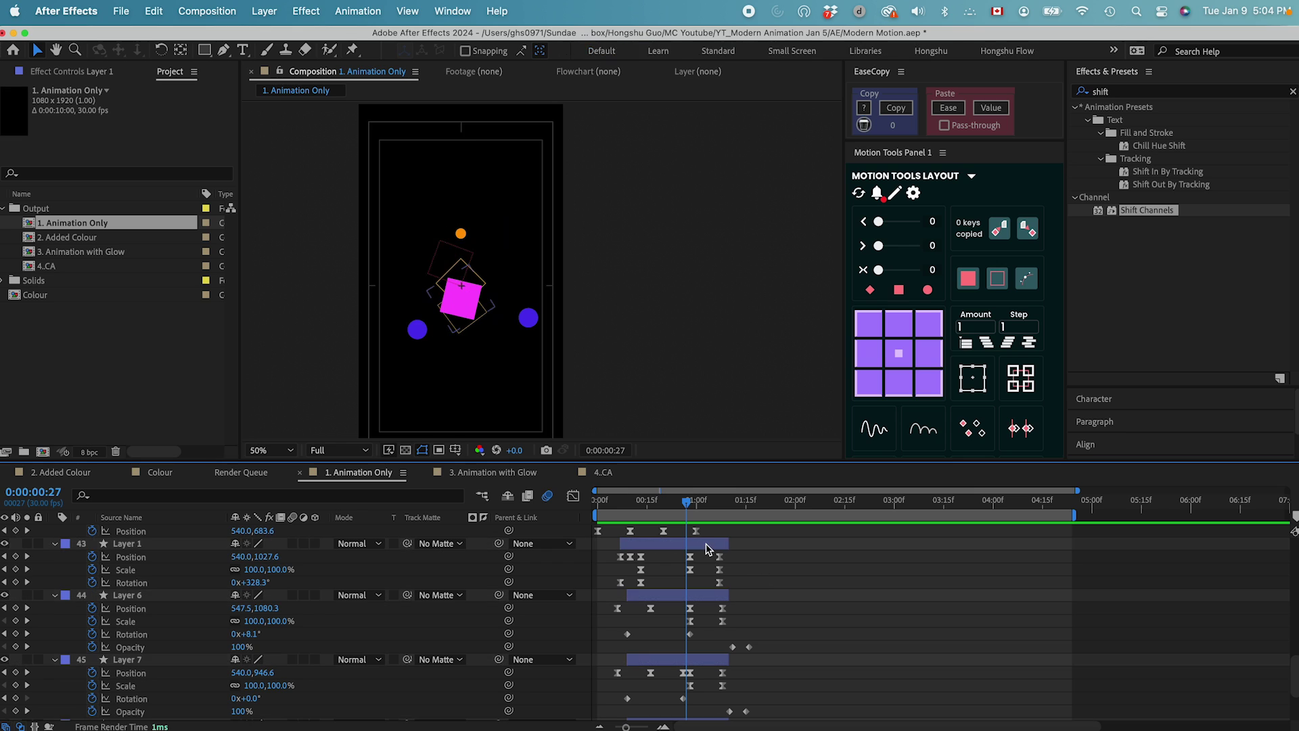
# Toggle Layer 1's visibility off and on, and inspect its Rotation, Scale and Position keyframes.
pyautogui.click(4, 543)
pyautogui.click(5, 543)
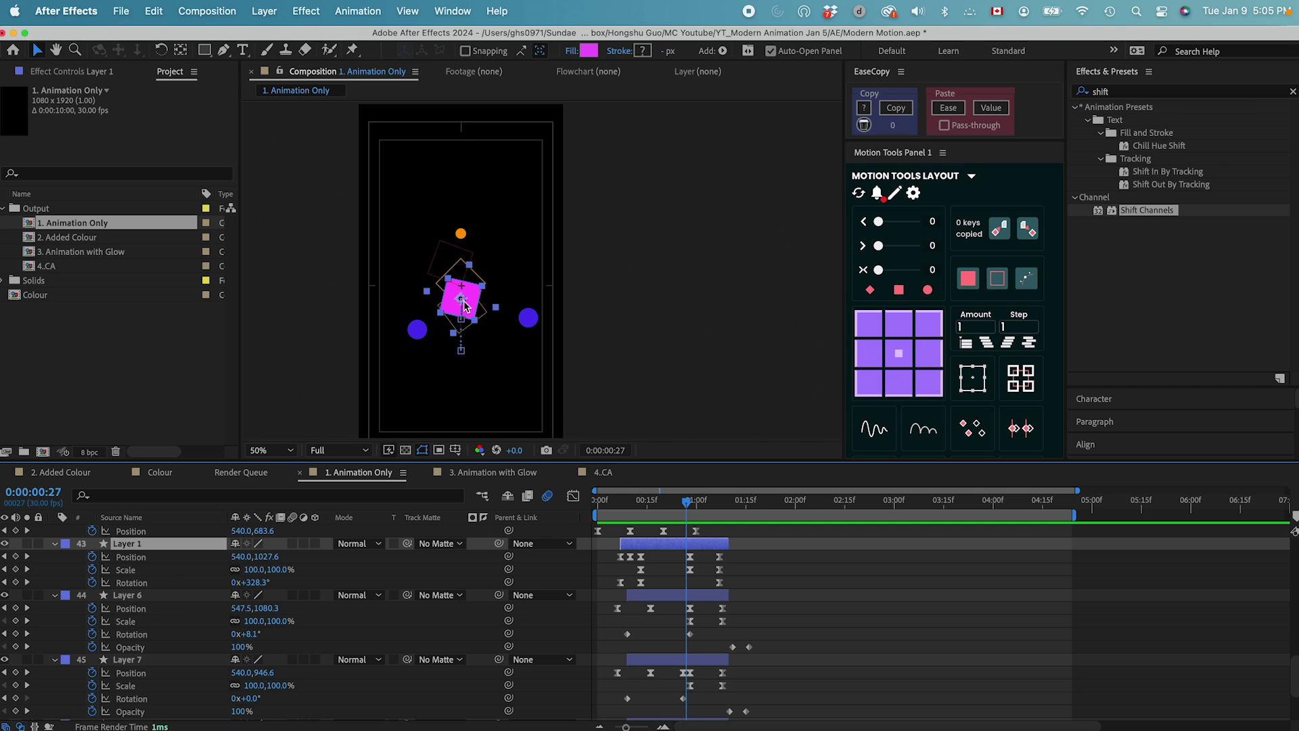
pyautogui.click(135, 585)
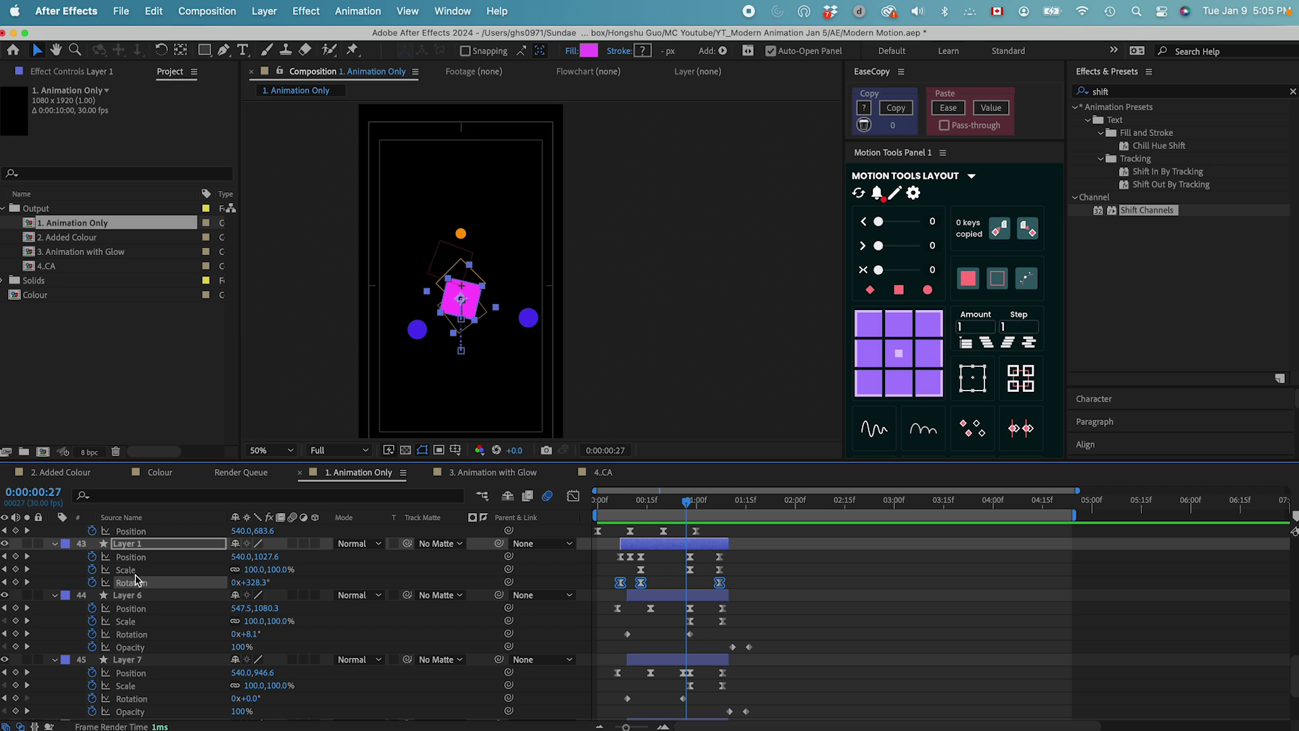
pyautogui.click(131, 572)
pyautogui.click(129, 559)
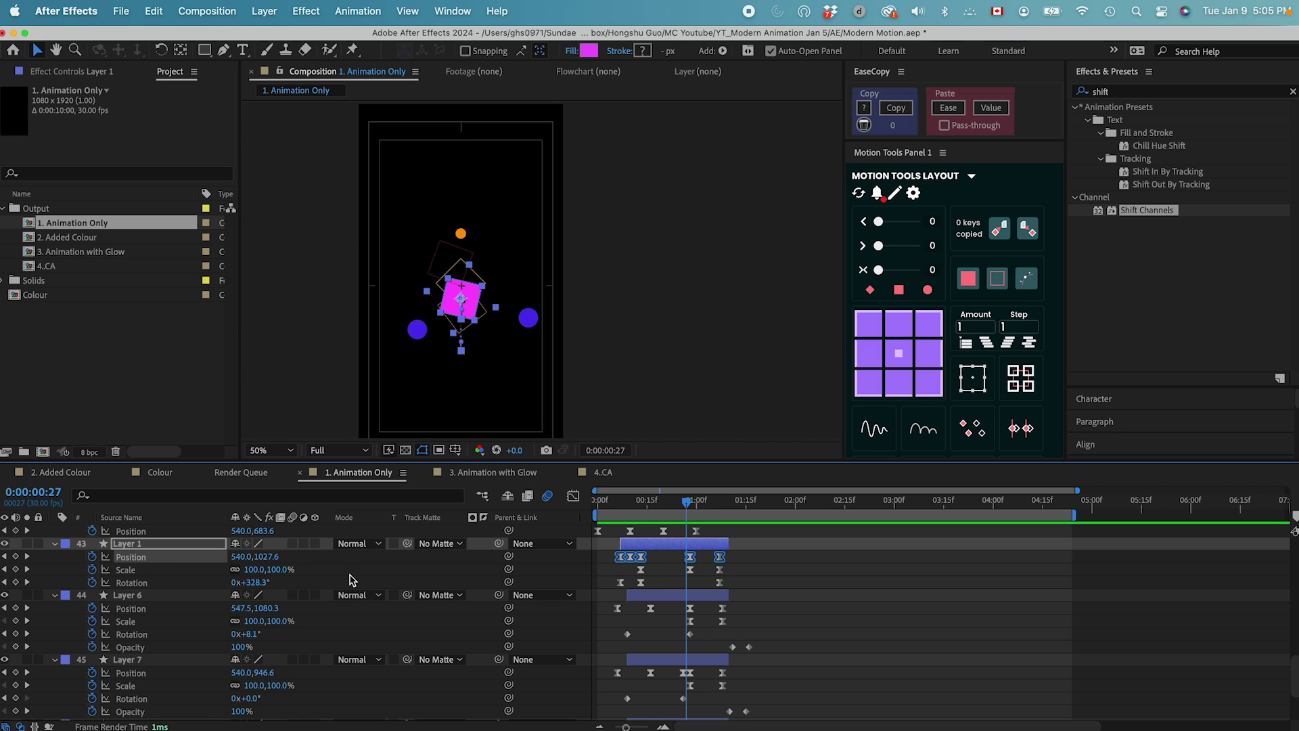
pyautogui.click(760, 543)
# Preview the opening animation and scrub from 0:00:00:13 to 0:00:00:28 to examine how the square outlines move.
pyautogui.press('space')
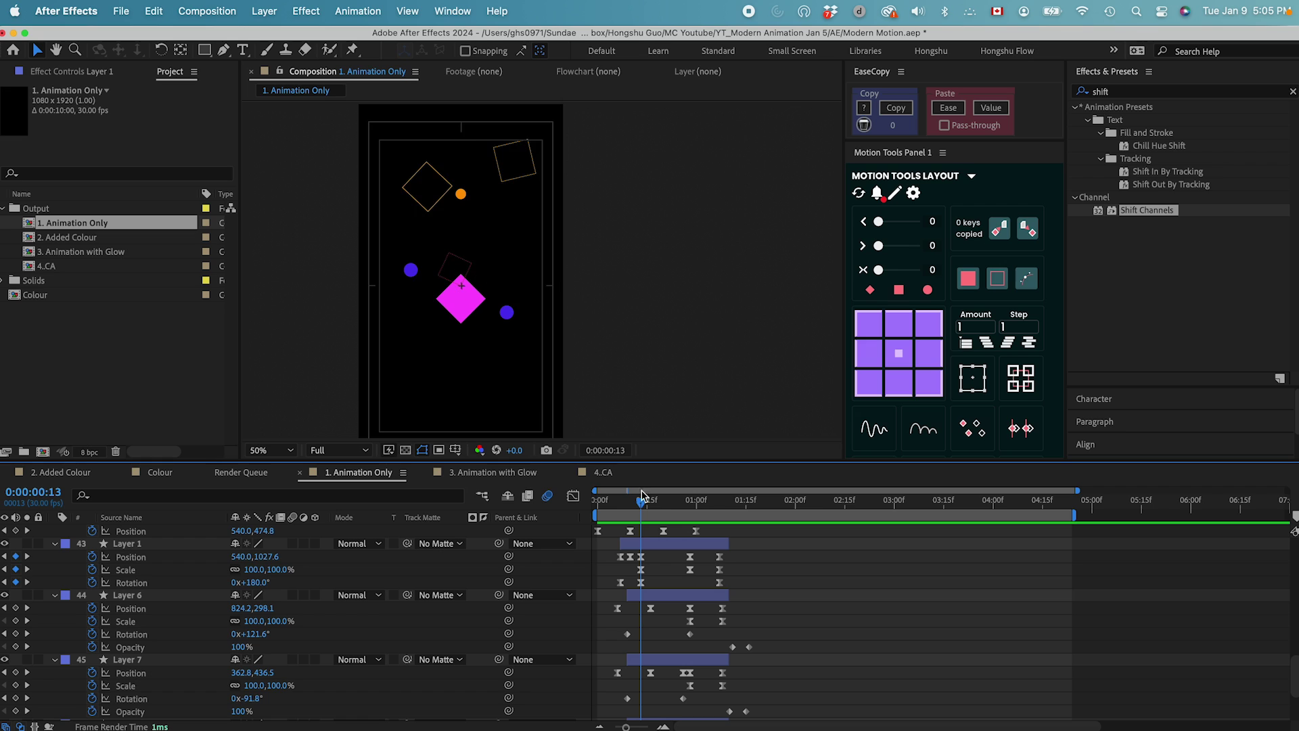
pyautogui.moveTo(641, 504); pyautogui.dragTo(679, 506)
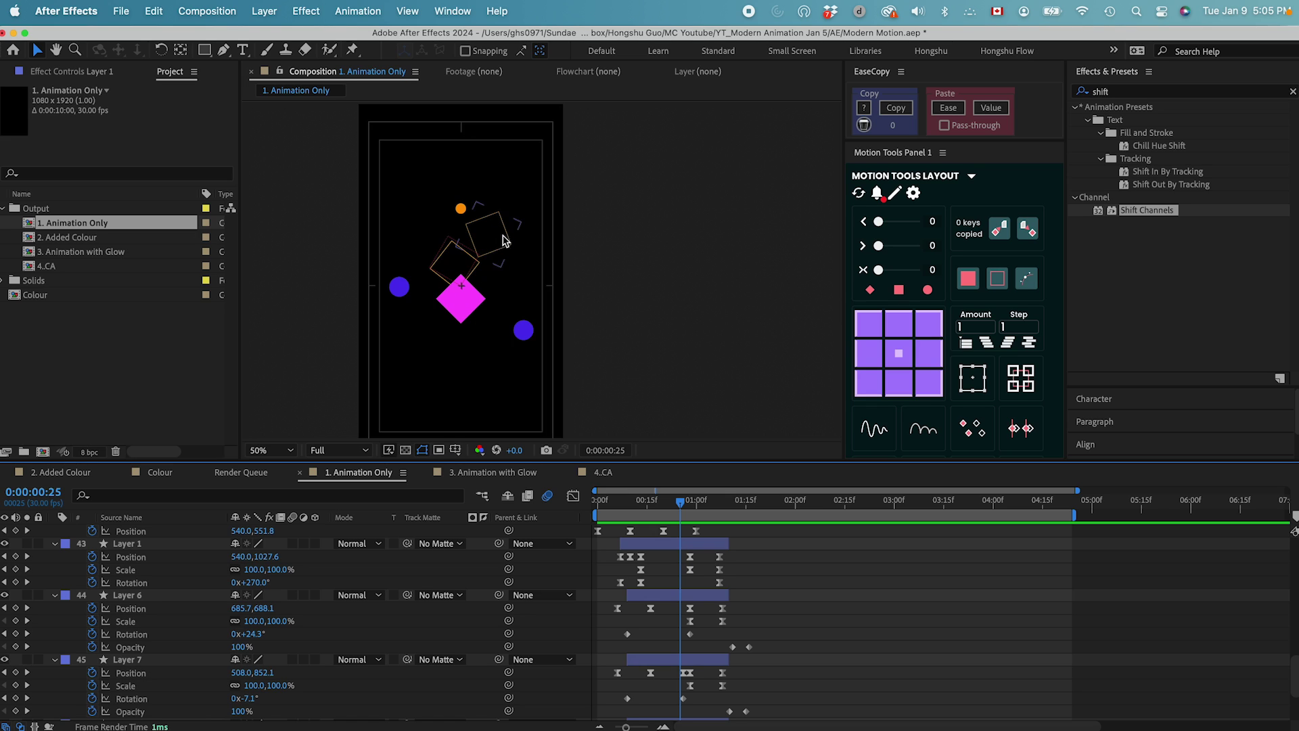
pyautogui.click(684, 506)
pyautogui.moveTo(685, 507); pyautogui.dragTo(691, 508)
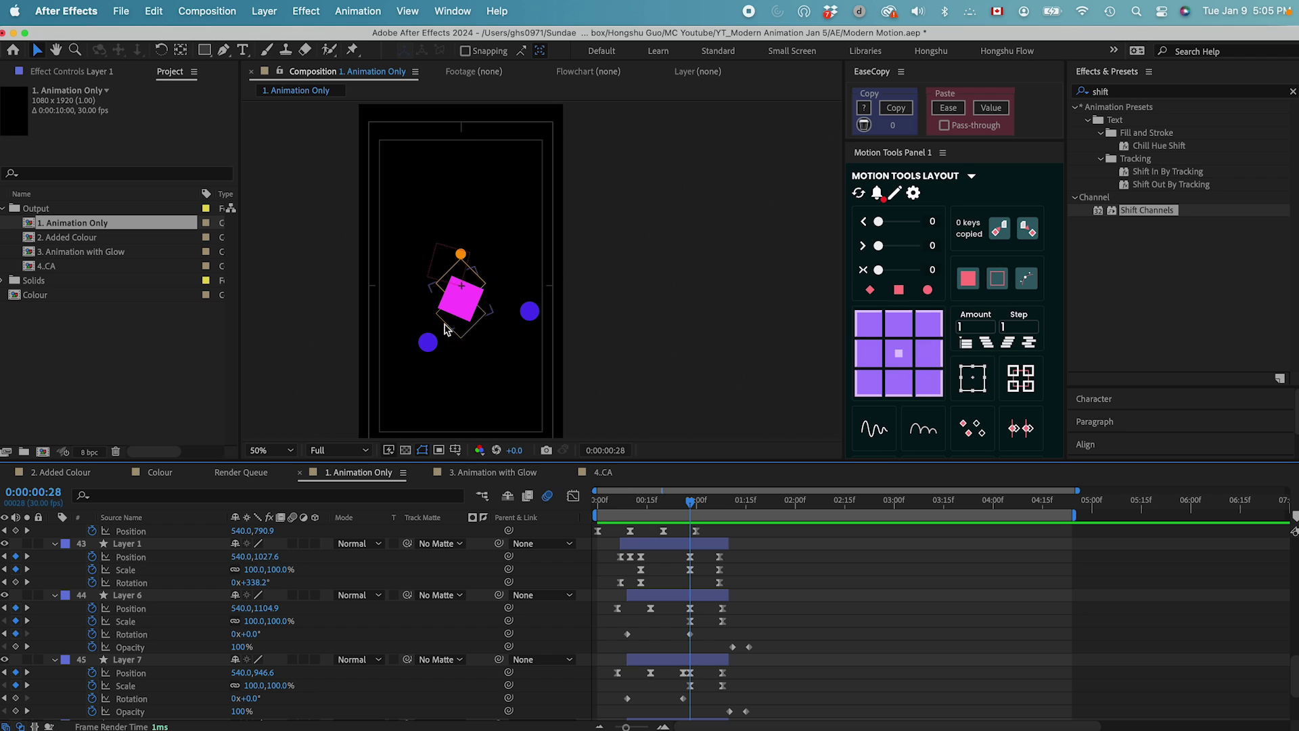
# Select Layer 1's Position keyframes, scrub to 0:00:01:07, and review the keyframes of Layers 6, 7 and 5.
pyautogui.click(152, 559)
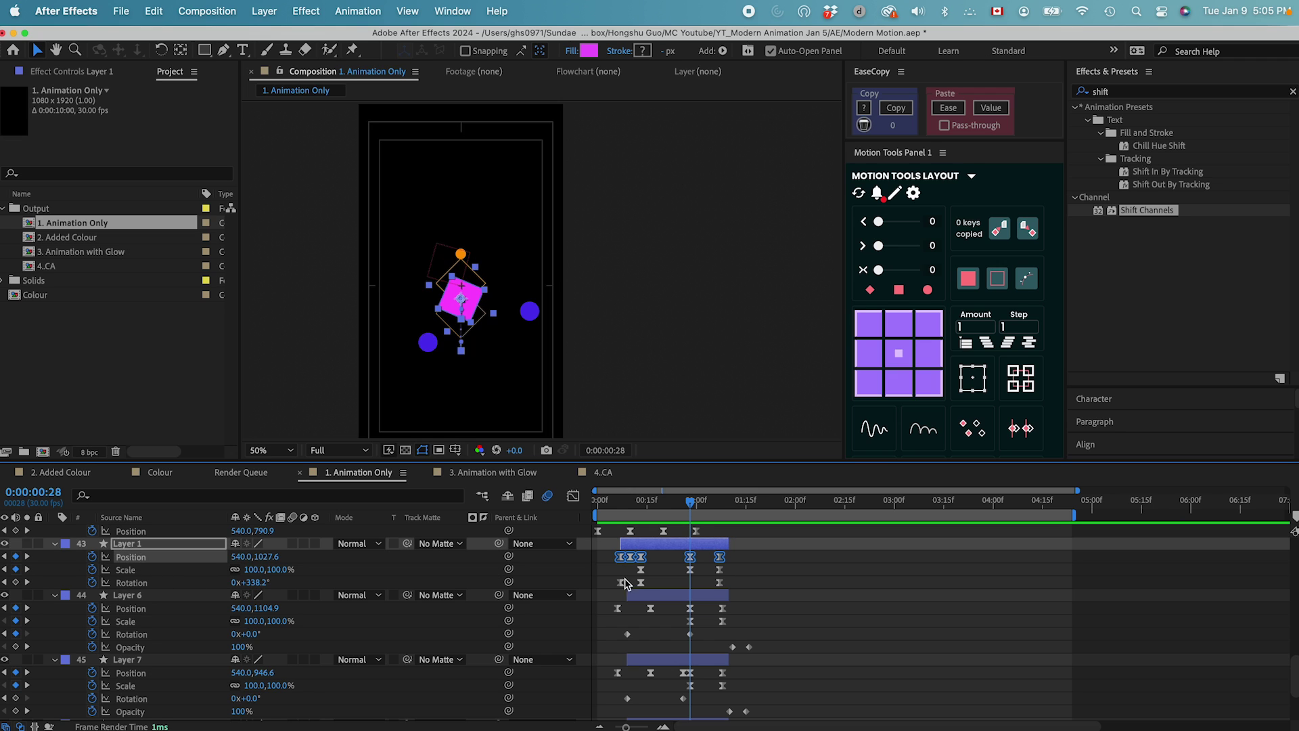
pyautogui.moveTo(696, 518); pyautogui.dragTo(721, 509)
pyautogui.scroll(-2, 184, 675)
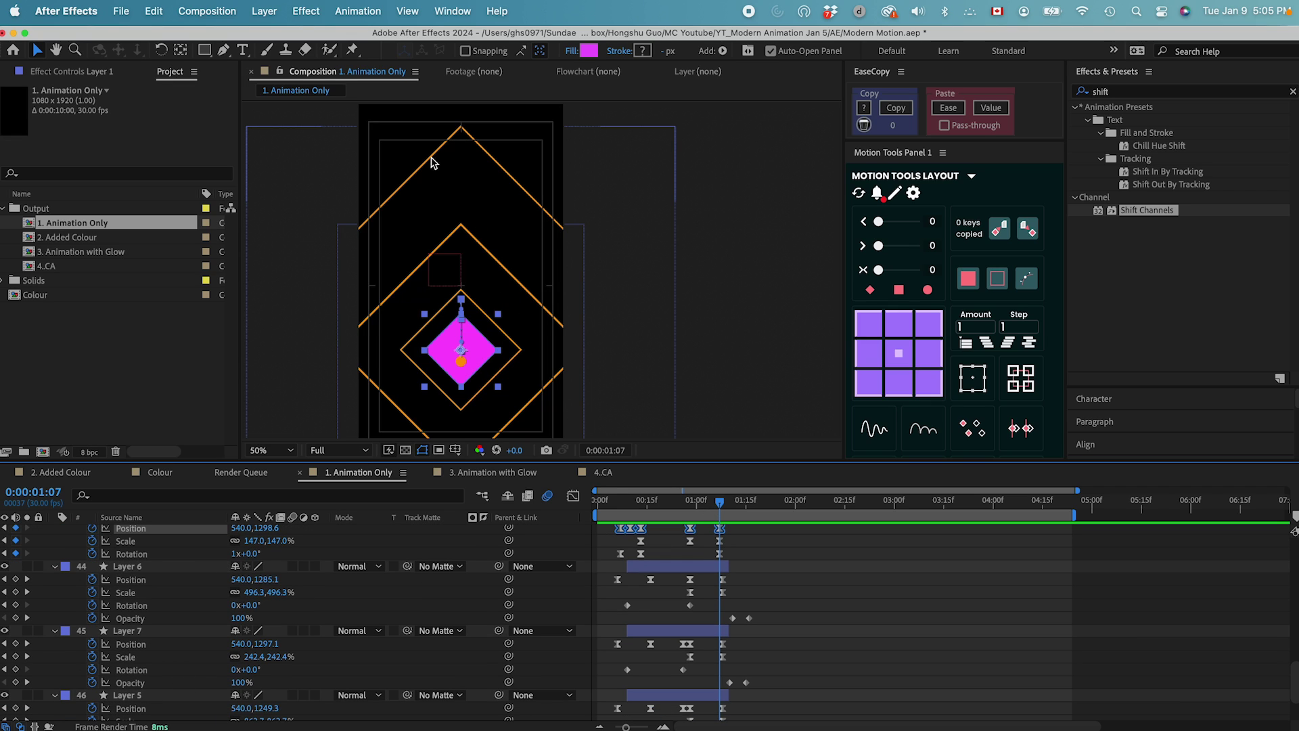
pyautogui.scroll(-2, 163, 654)
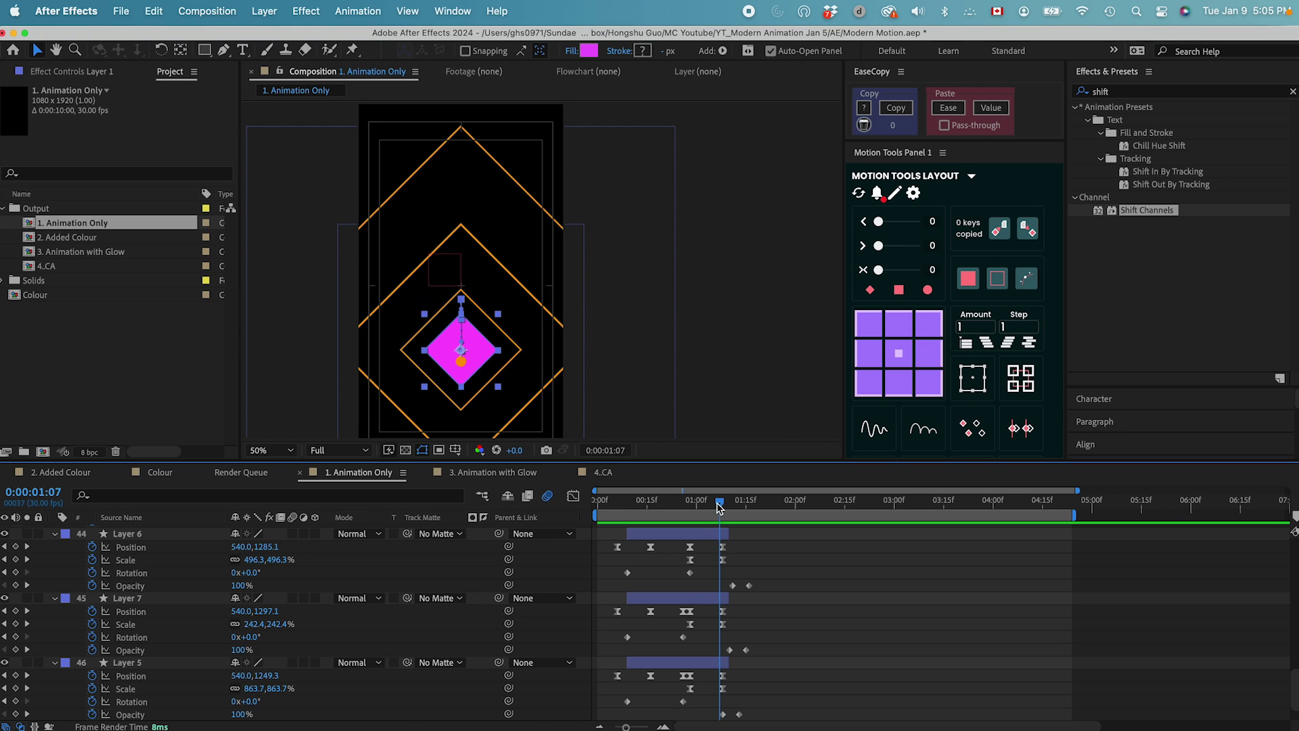
pyautogui.scroll(-2, 635, 652)
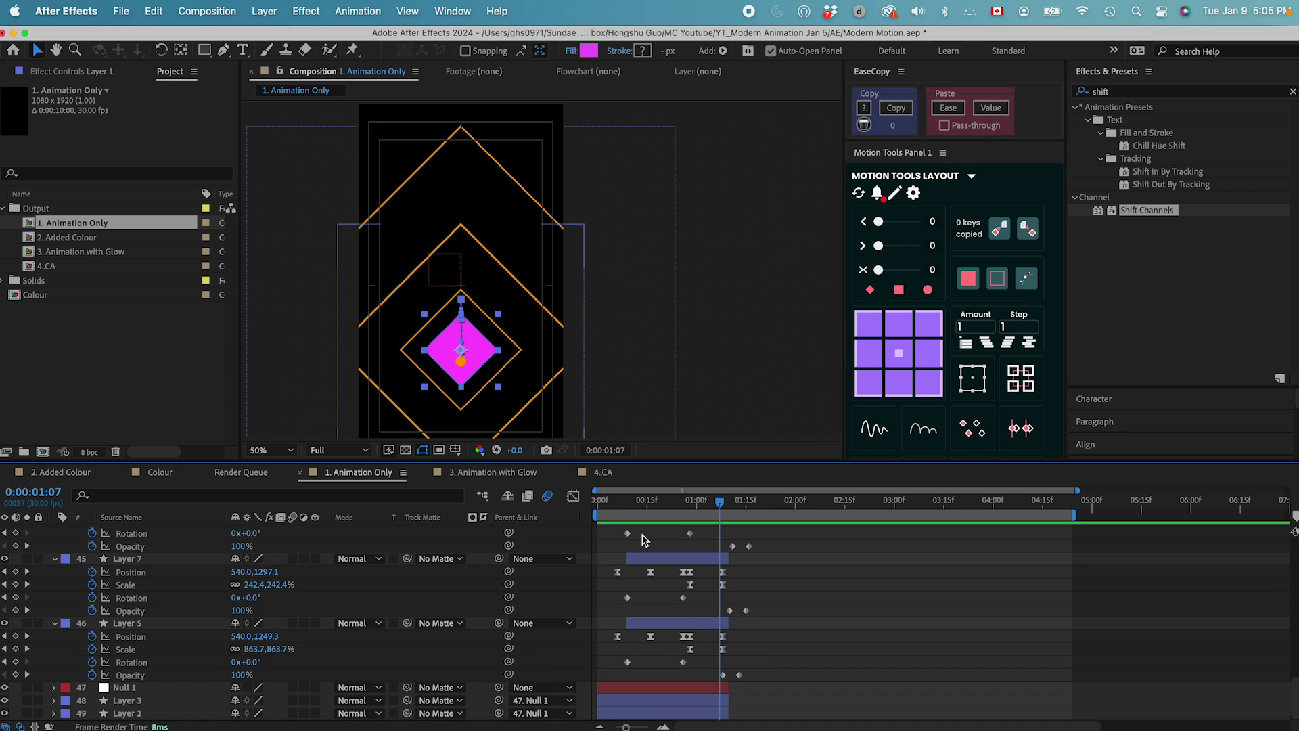
# Play the opening animation repeatedly from the start of the composition with the title/action safe guides hidden.
pyautogui.press('Home')
pyautogui.press('space')
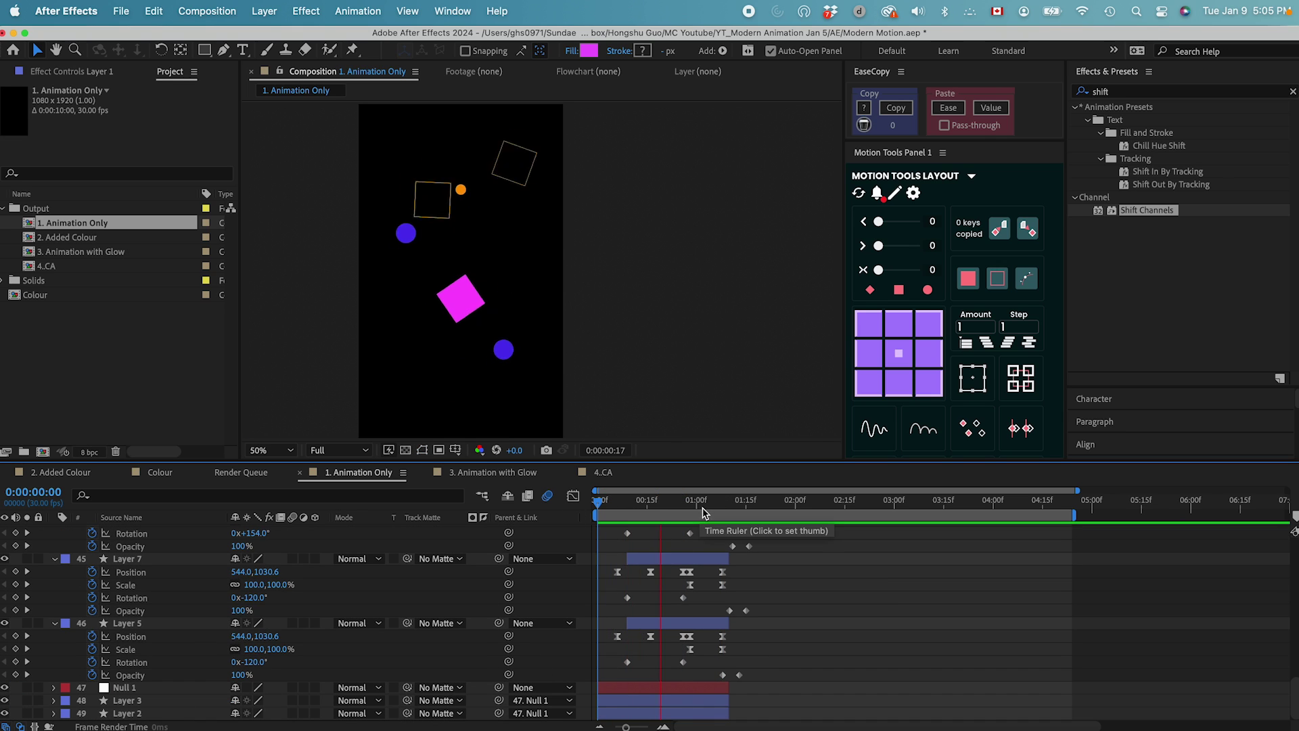
pyautogui.click(591, 504)
pyautogui.press("'")
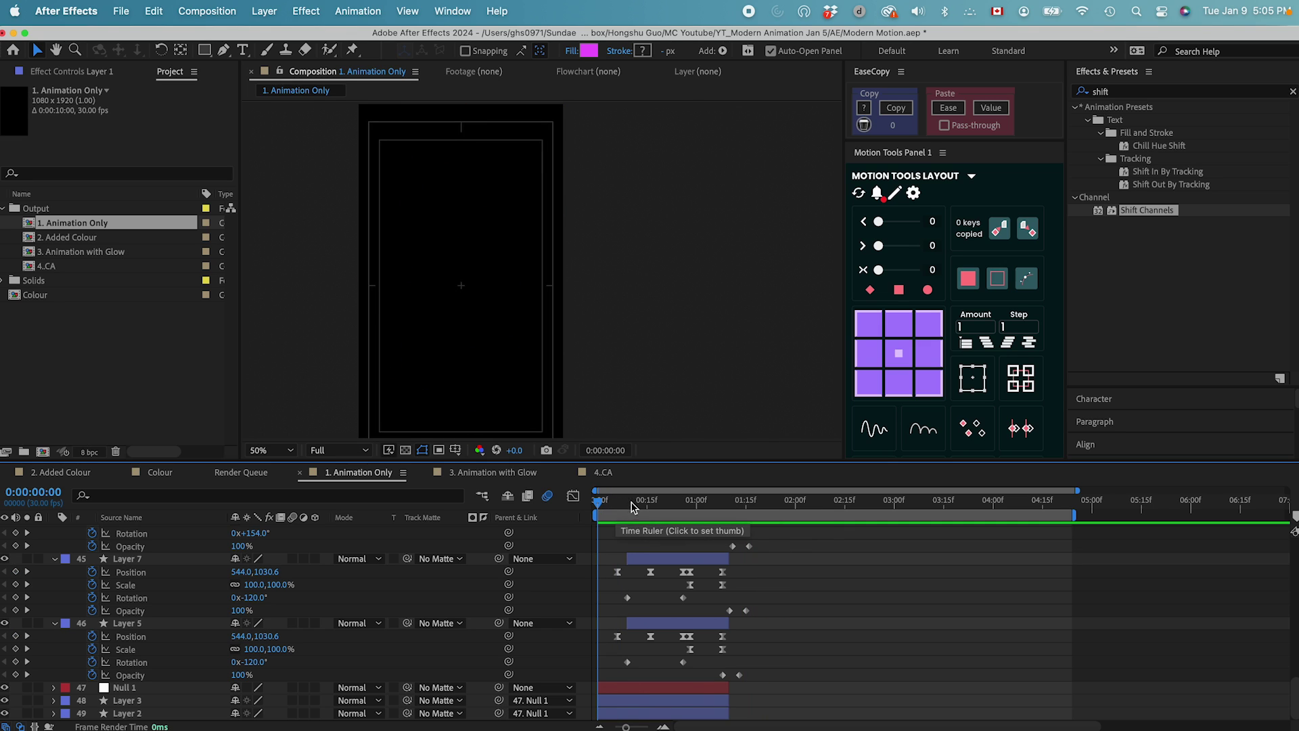
pyautogui.press("'")
pyautogui.press('space')
pyautogui.press('space')
pyautogui.press('space')
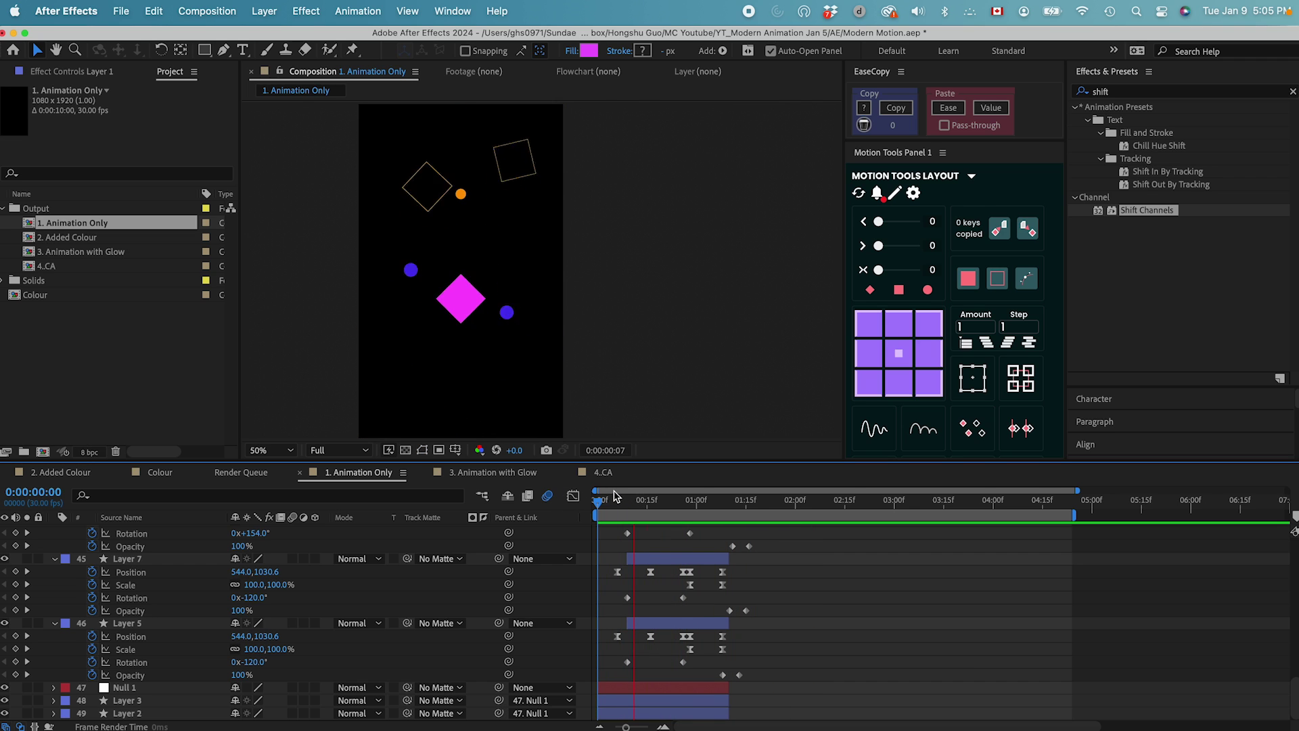
# Move the playhead to 0:00:01:10, select Layer 8, and reveal its animated properties.
pyautogui.click(732, 508)
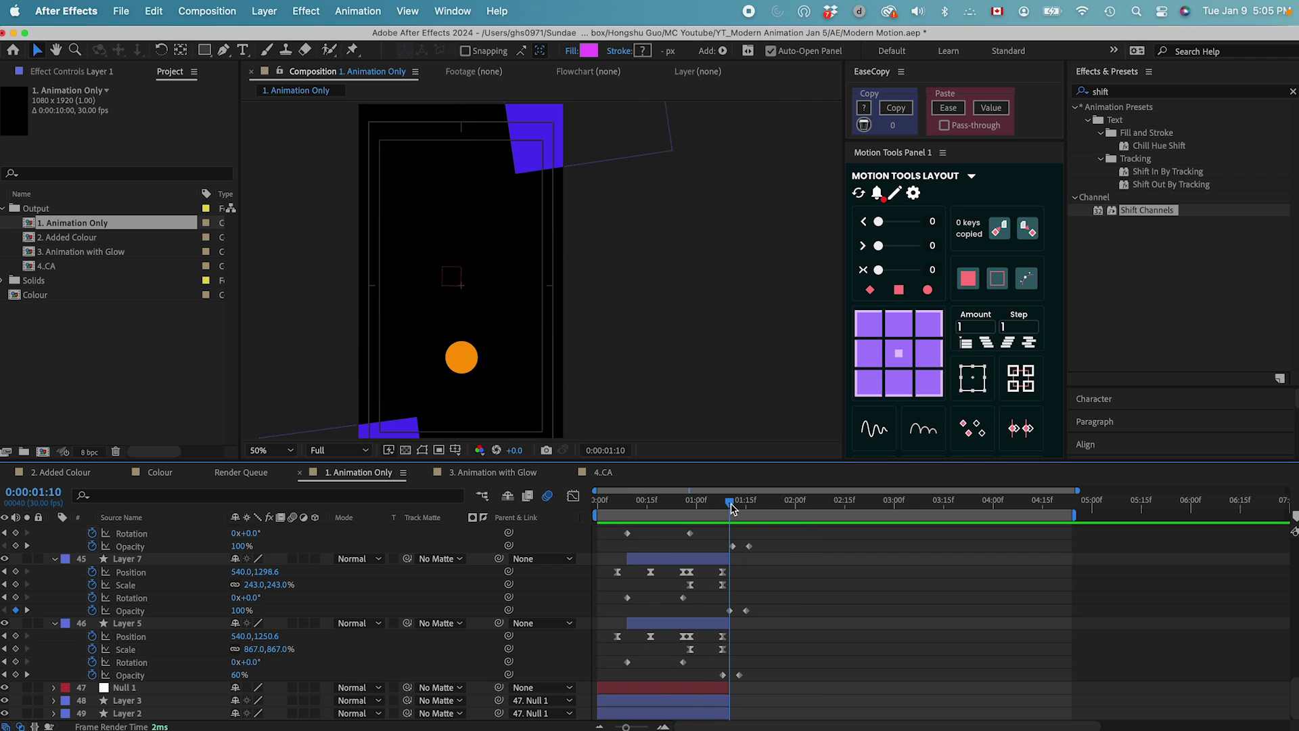
pyautogui.scroll(5, 788, 623)
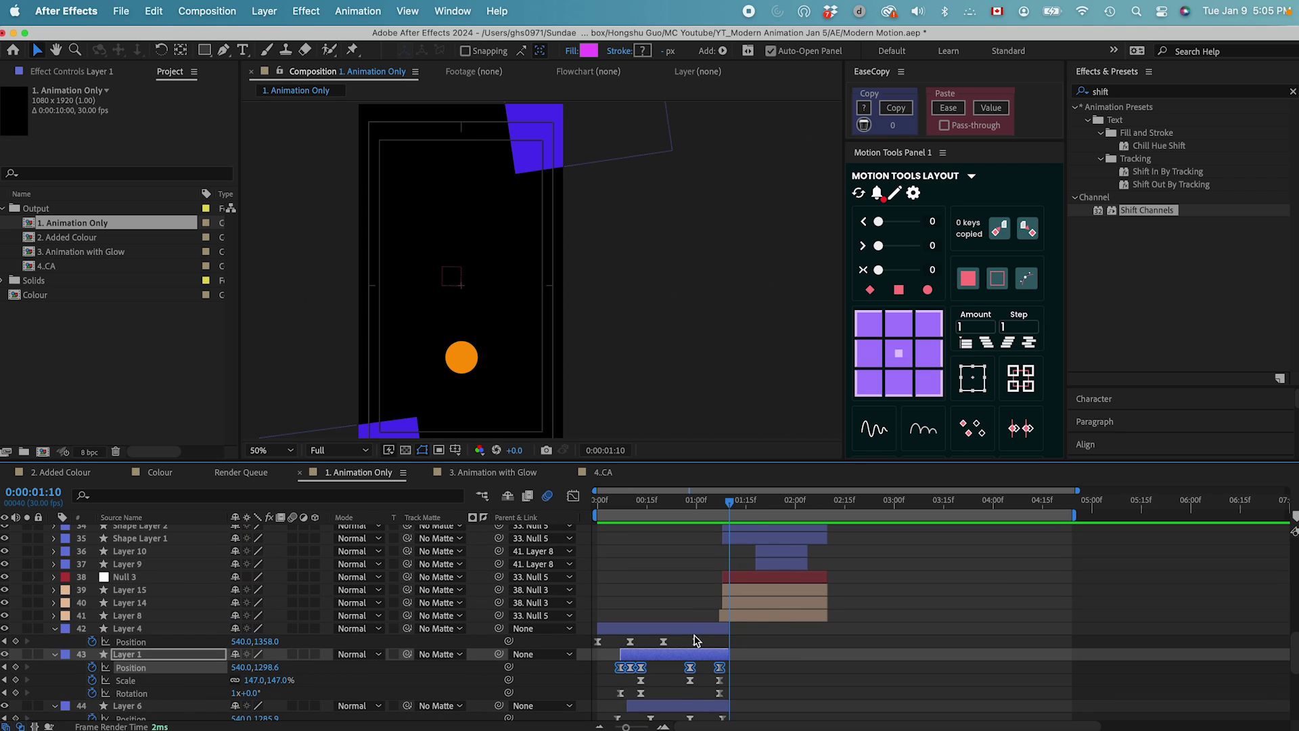
pyautogui.click(768, 615)
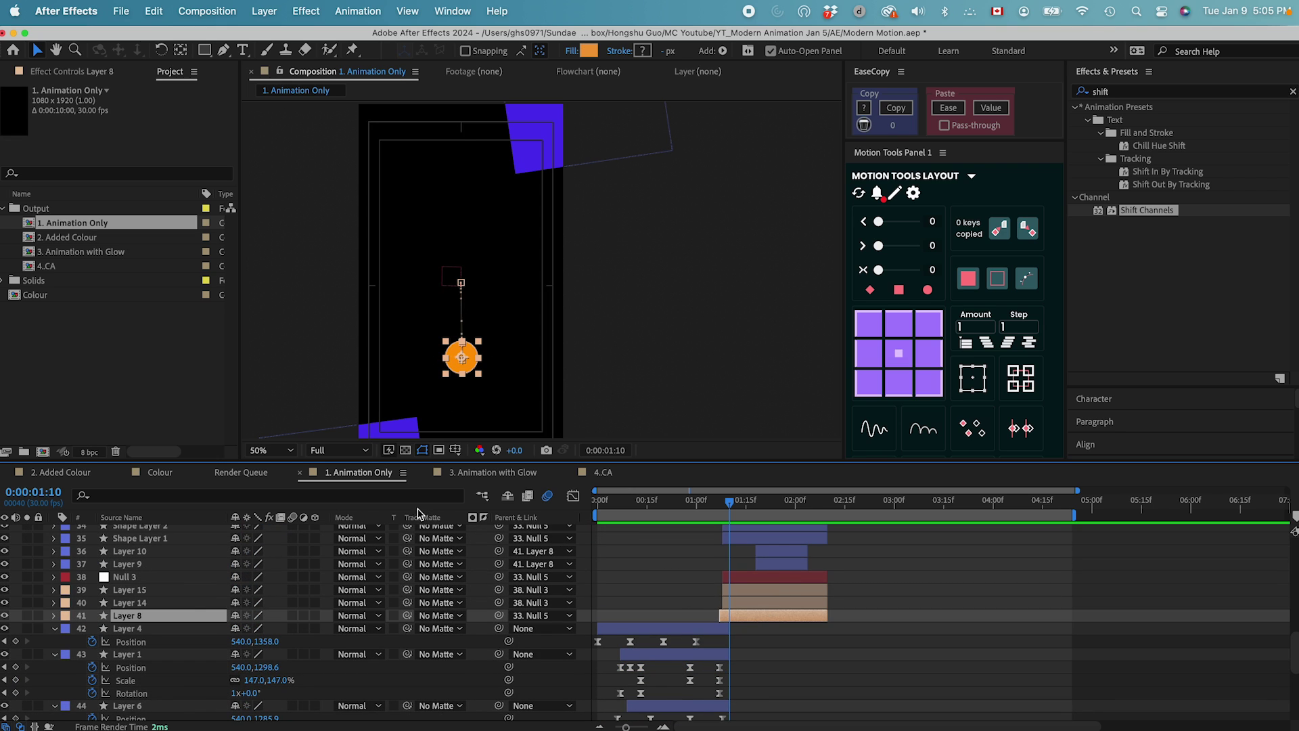
pyautogui.press('u')
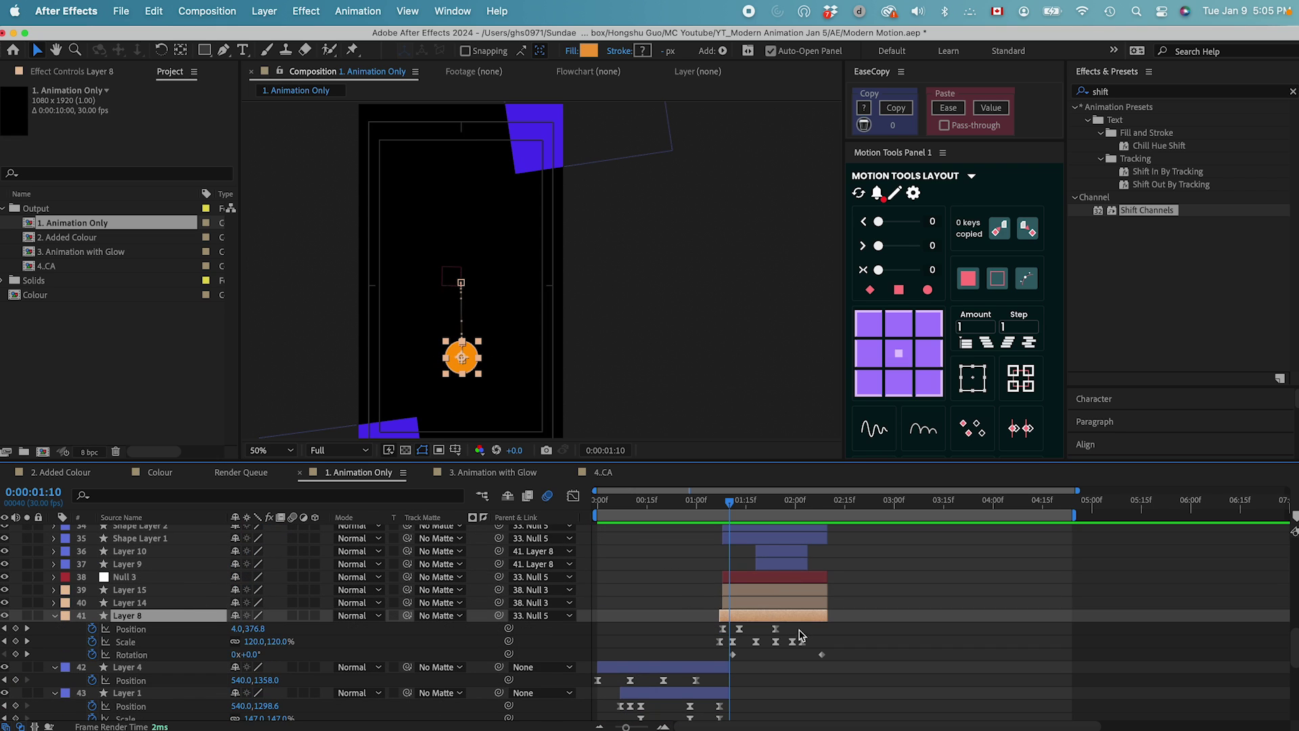
# Select Layer 8's Scale keyframes and scrub from 0:00:01:06 to 0:00:01:15 to examine the orange circle's growth.
pyautogui.click(126, 642)
pyautogui.moveTo(730, 502); pyautogui.dragTo(716, 509)
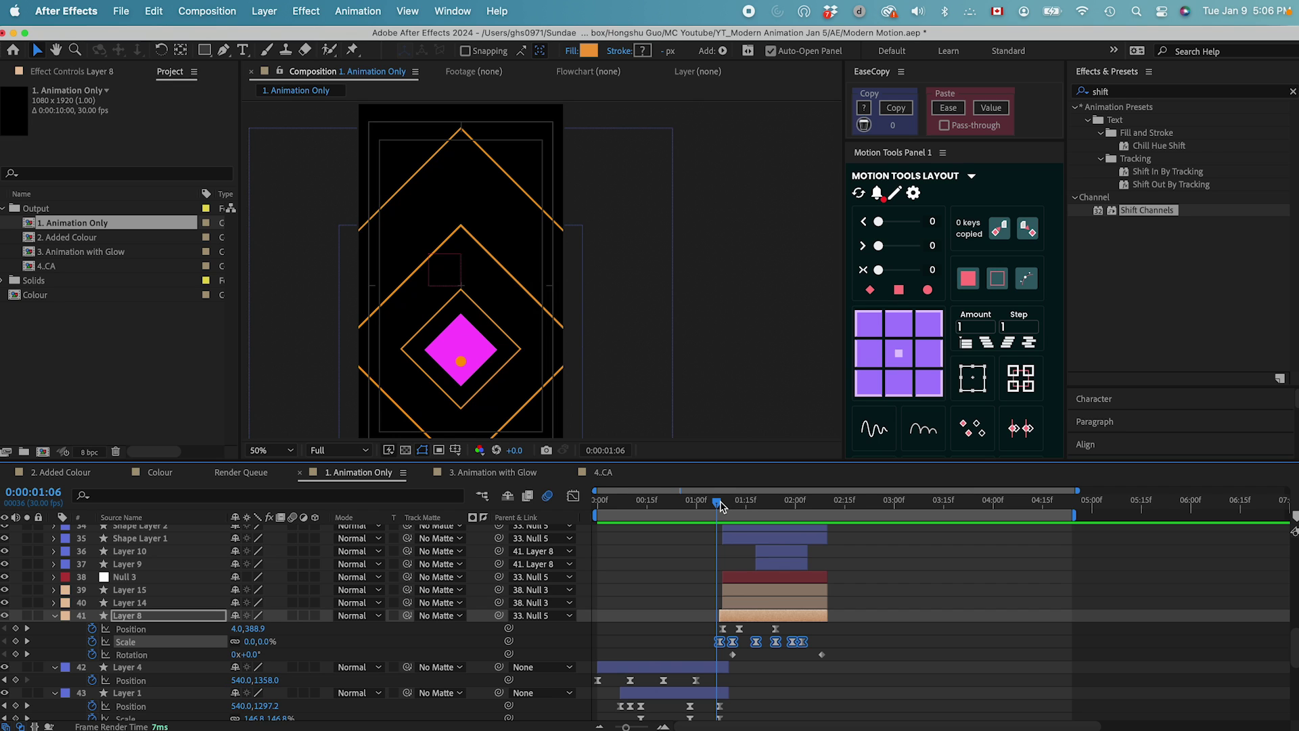
pyautogui.moveTo(721, 506); pyautogui.dragTo(750, 506)
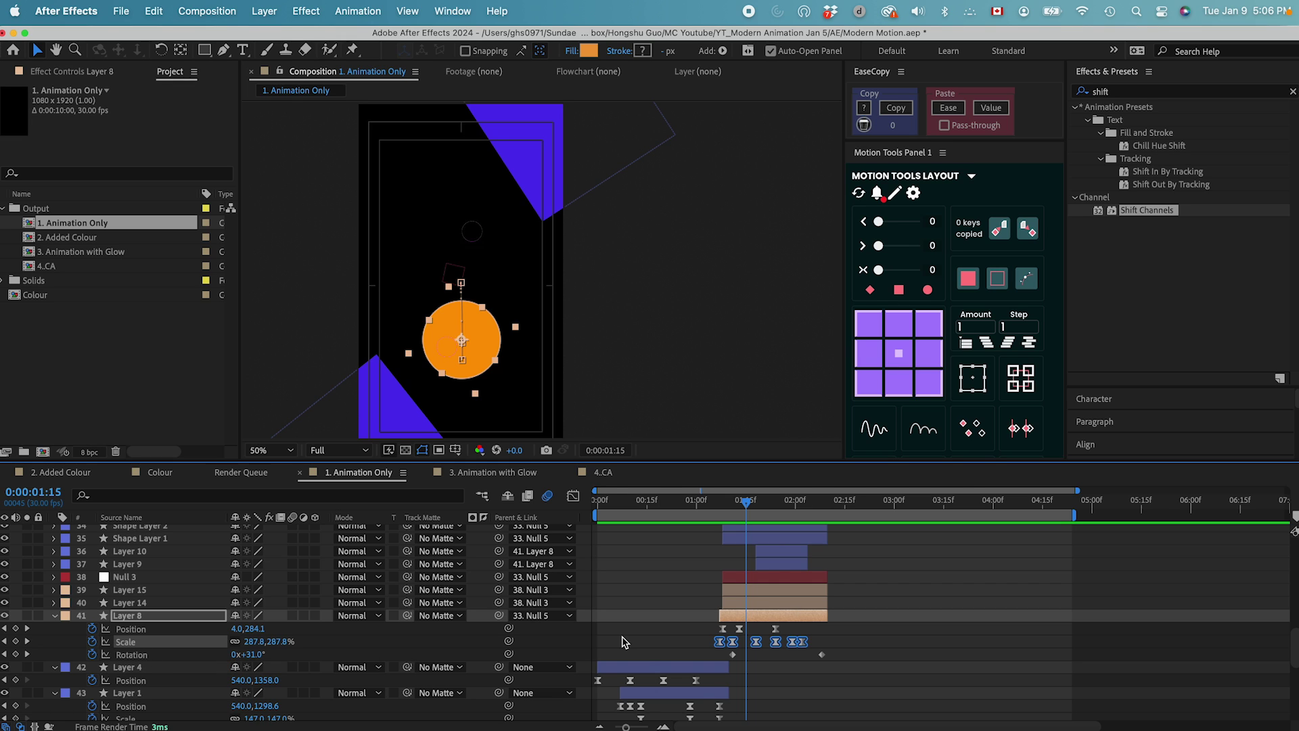
# Select Layer 8's Position keyframes and scrub between 0:00:01:15 and 0:00:01:21 to examine the orange circle's movement.
pyautogui.click(157, 629)
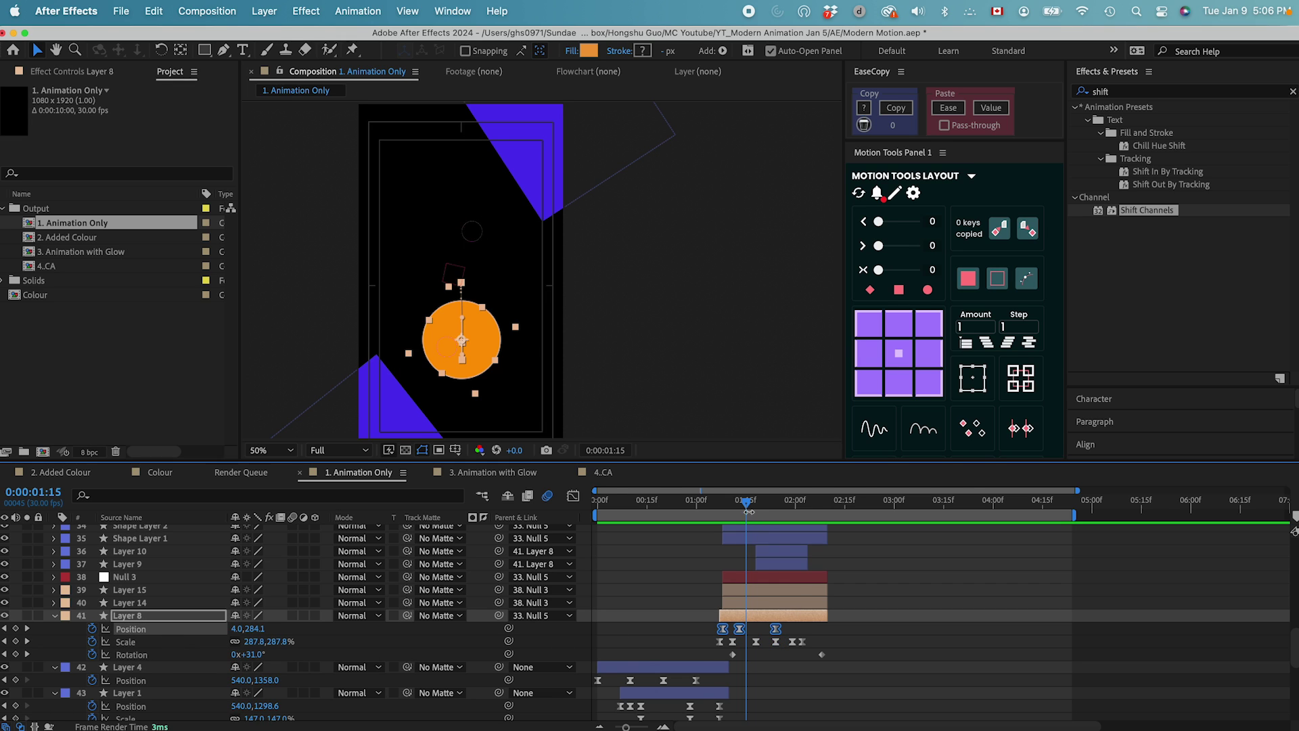
pyautogui.moveTo(744, 506); pyautogui.dragTo(766, 506)
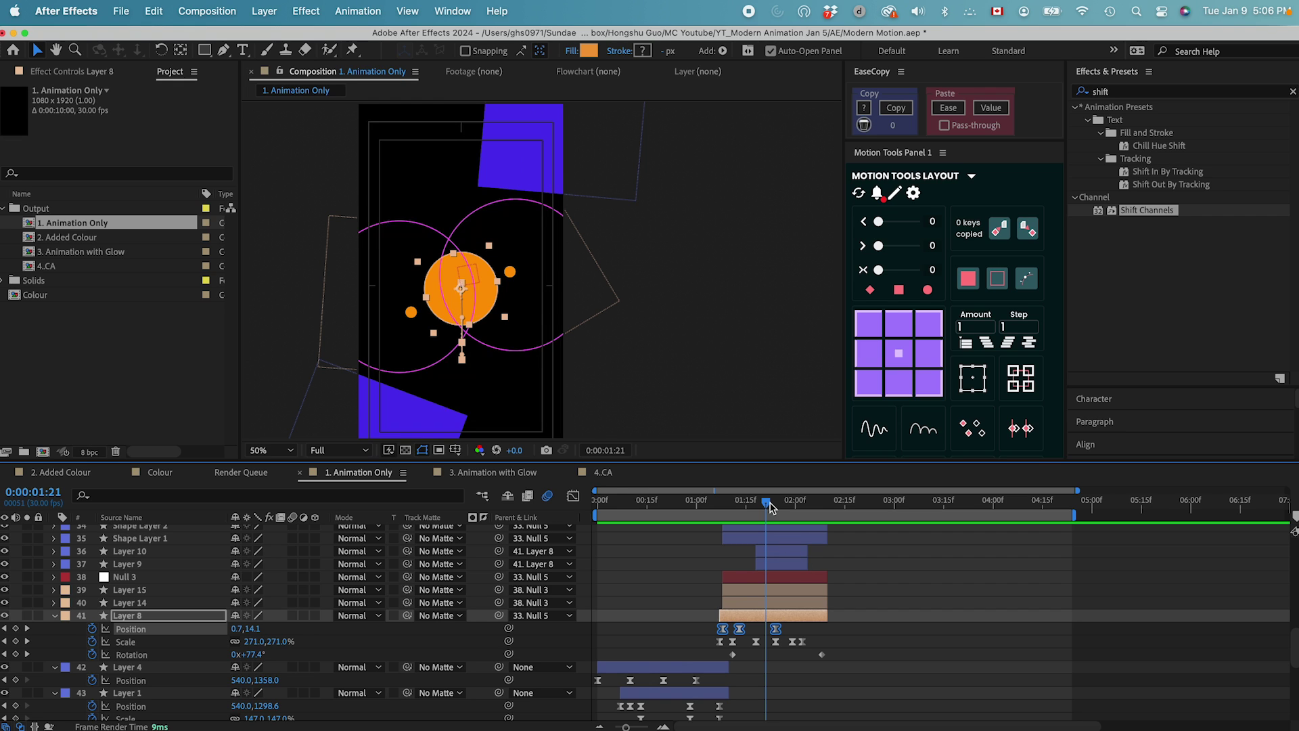
pyautogui.moveTo(768, 506); pyautogui.dragTo(750, 506)
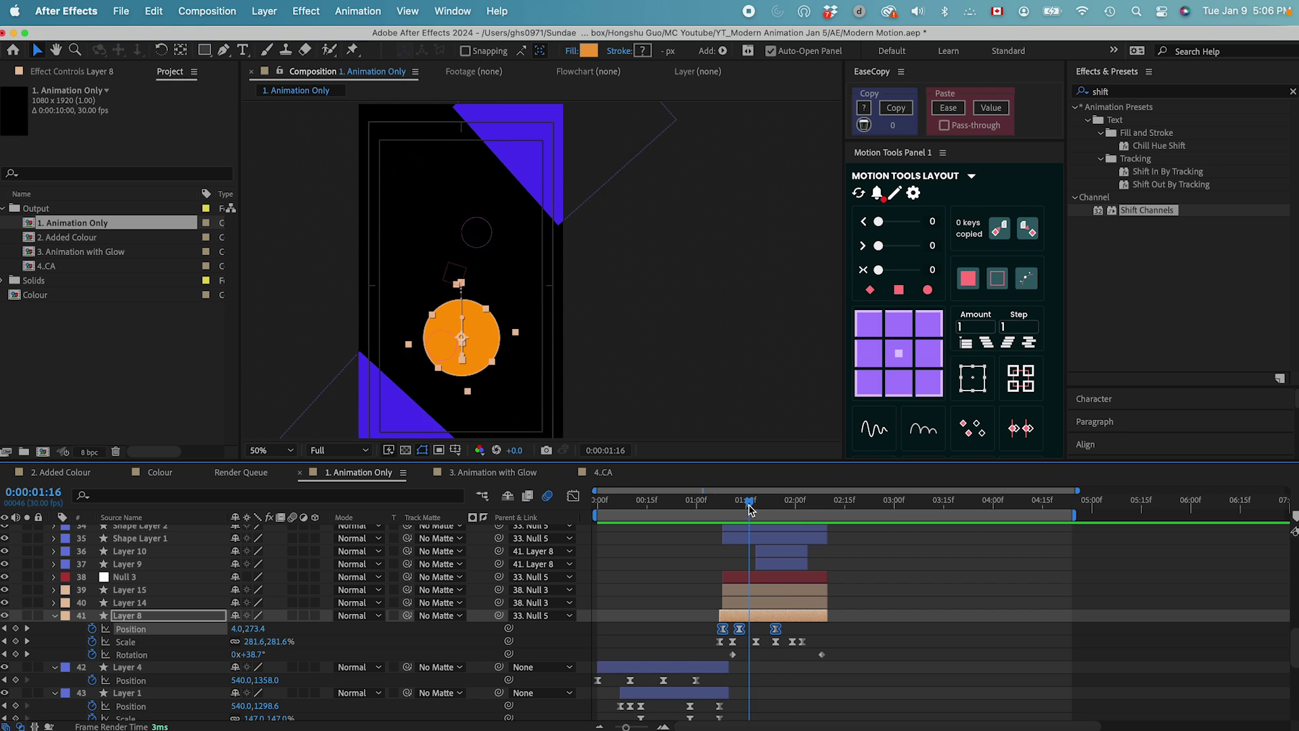
# Reveal the keyframes of Layers 14 and 15 and scrub to 0:00:01:28 to examine how the outlined rings grow.
pyautogui.click(755, 599)
pyautogui.keyDown('shift'); pyautogui.click(762, 590); pyautogui.keyUp('shift')
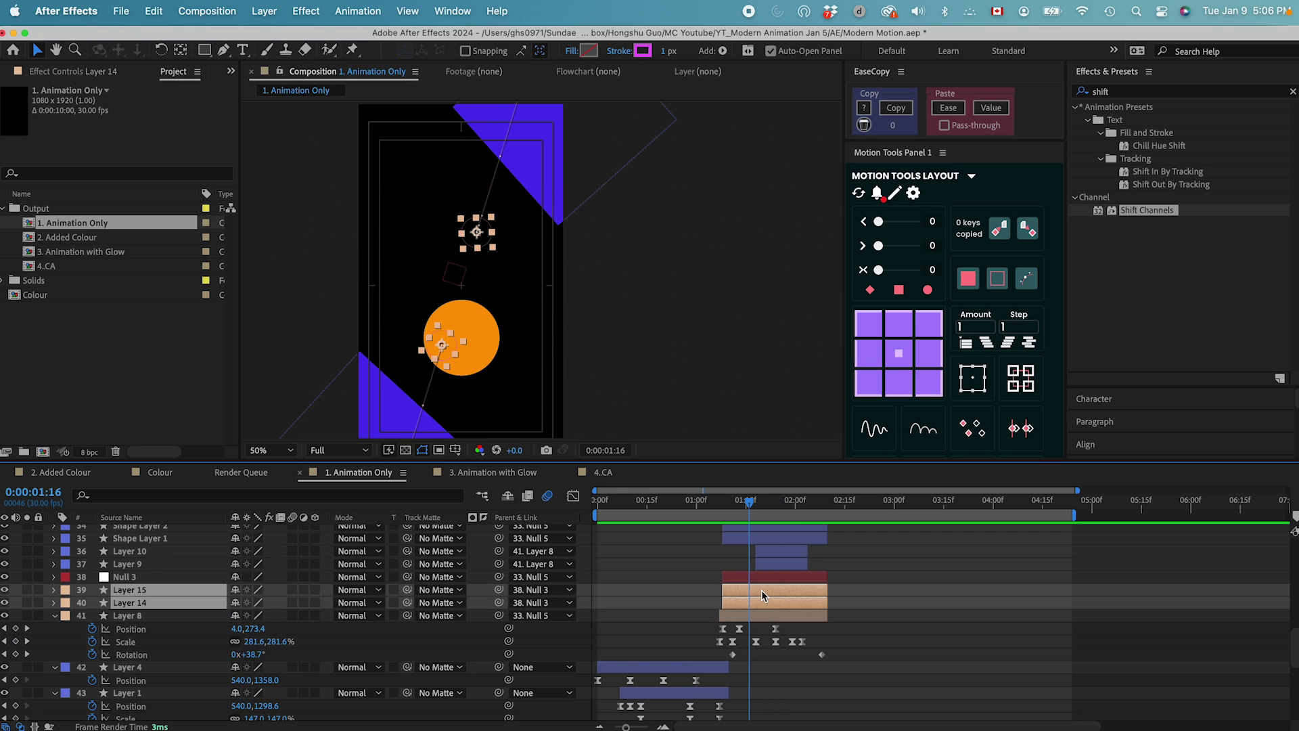
pyautogui.press('u')
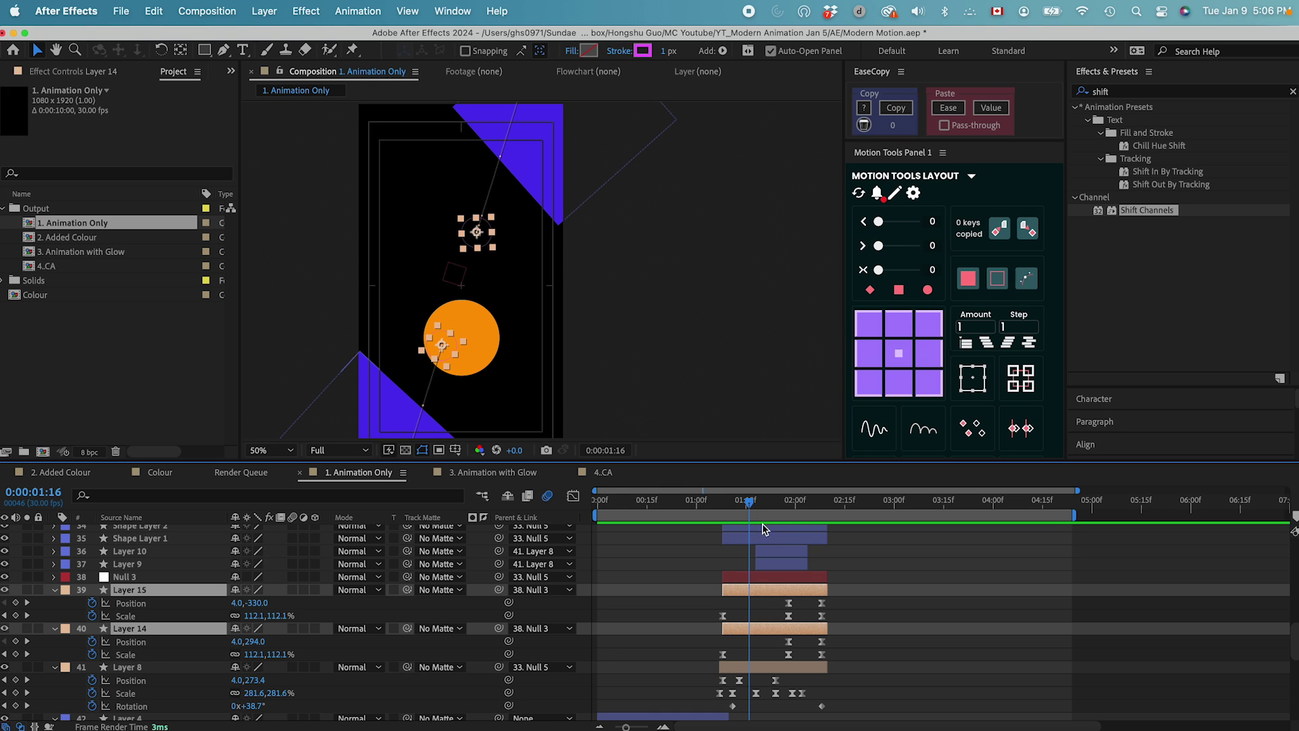
pyautogui.moveTo(749, 506); pyautogui.dragTo(788, 506)
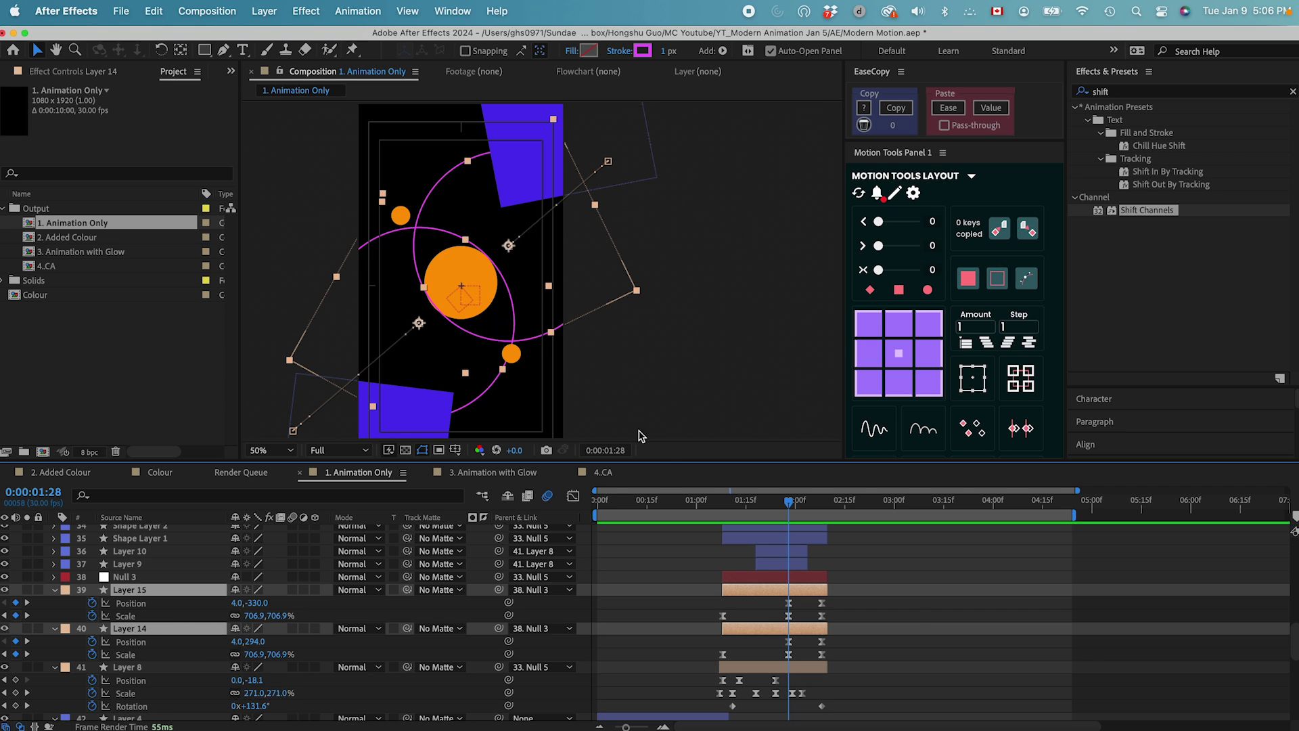
pyautogui.click(885, 690)
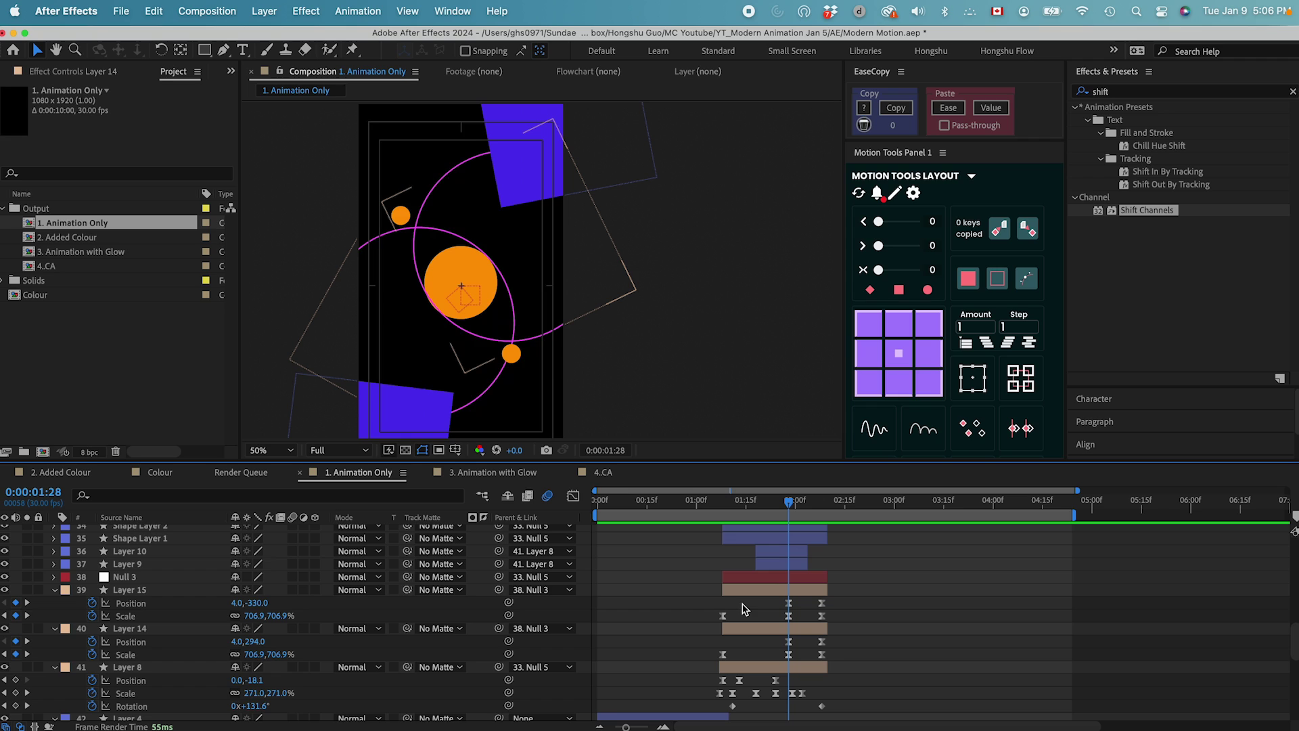
# Select Null 3 and scrub from 0:00:01:28 to 0:00:02:07 to examine the circles shrinking and the rings moving out of frame.
pyautogui.click(129, 578)
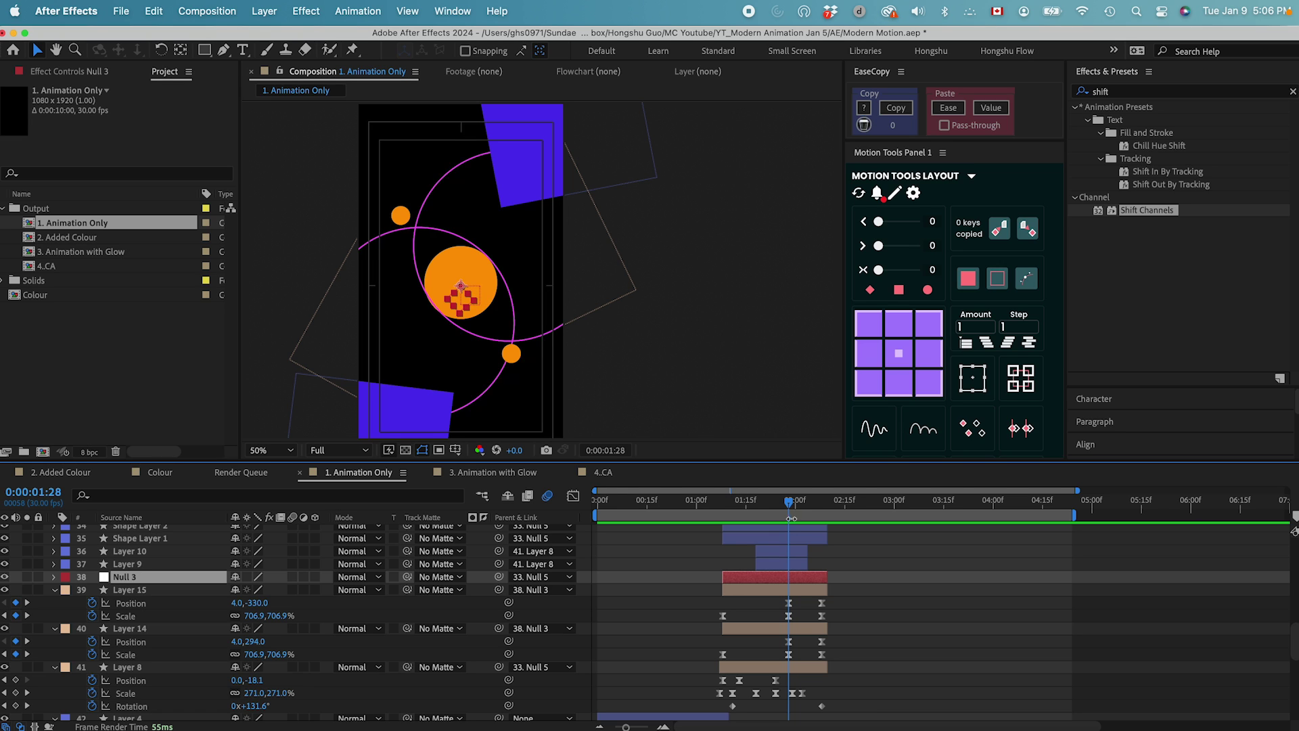
pyautogui.moveTo(790, 504); pyautogui.dragTo(803, 504)
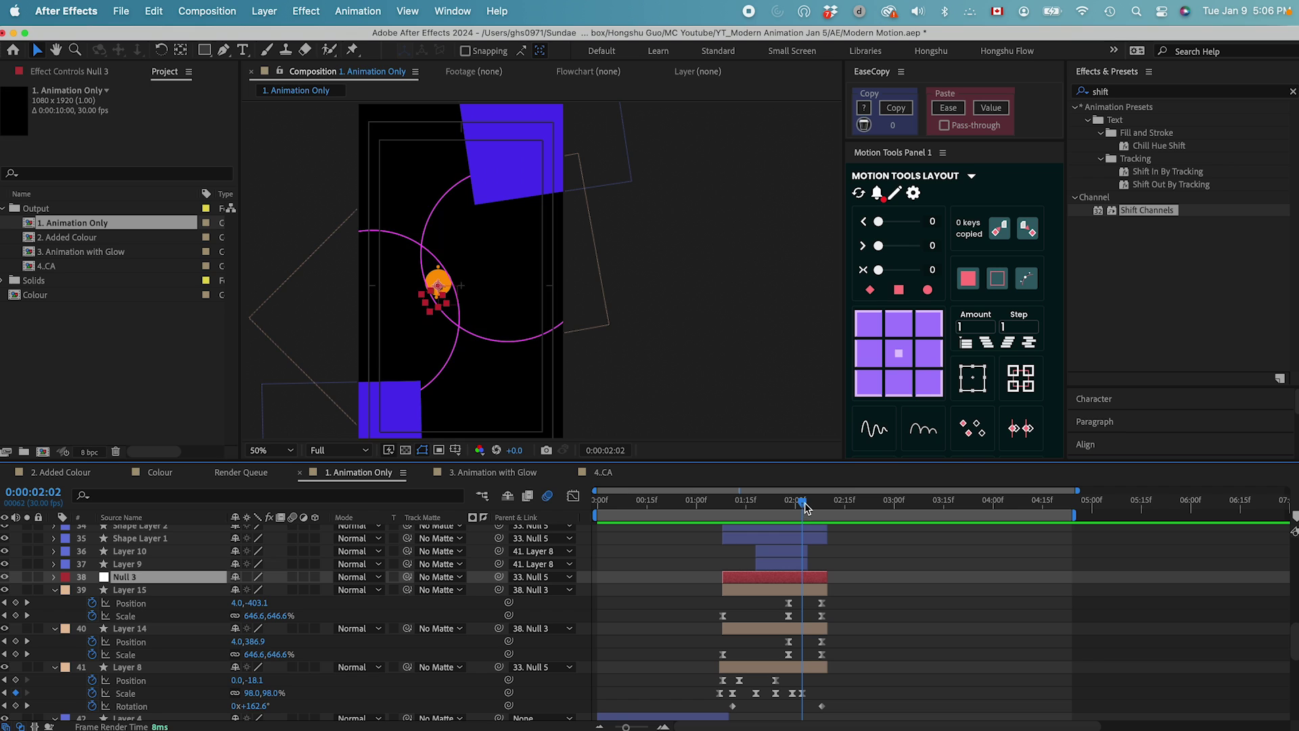
pyautogui.moveTo(795, 509); pyautogui.dragTo(802, 509)
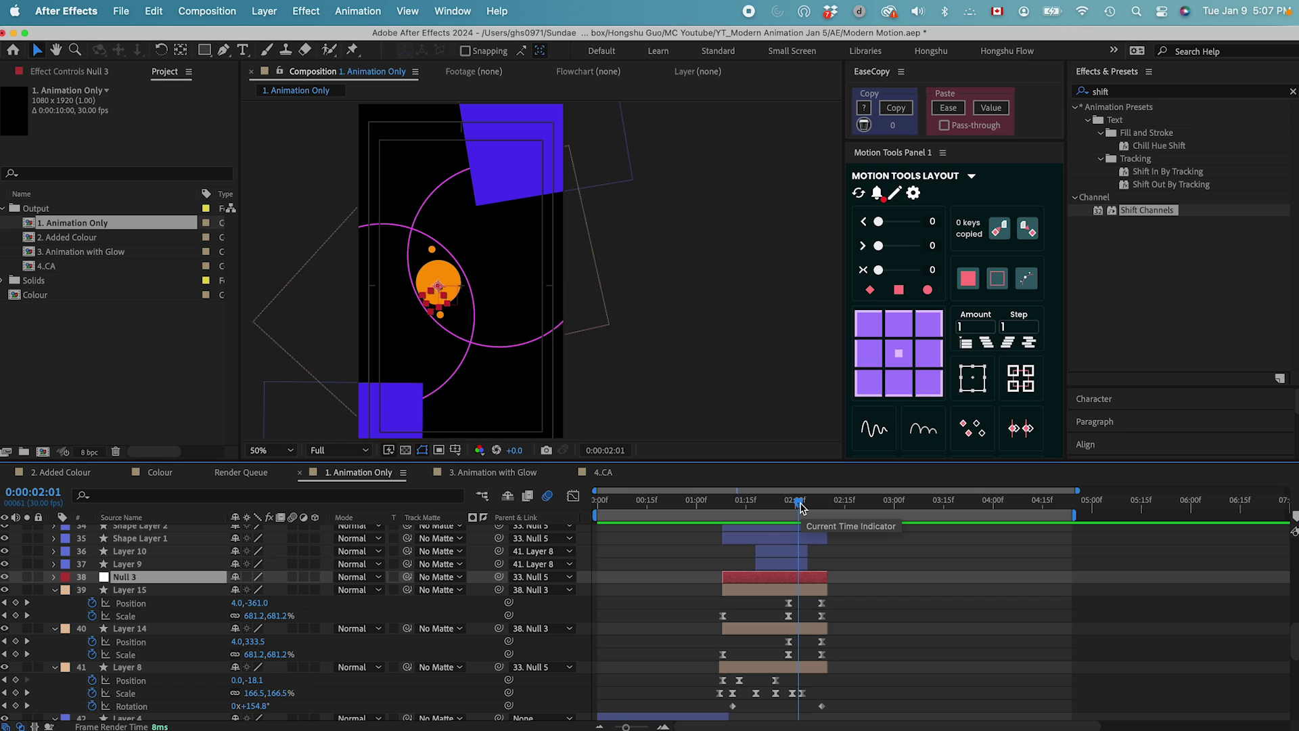
pyautogui.moveTo(801, 509); pyautogui.dragTo(803, 509)
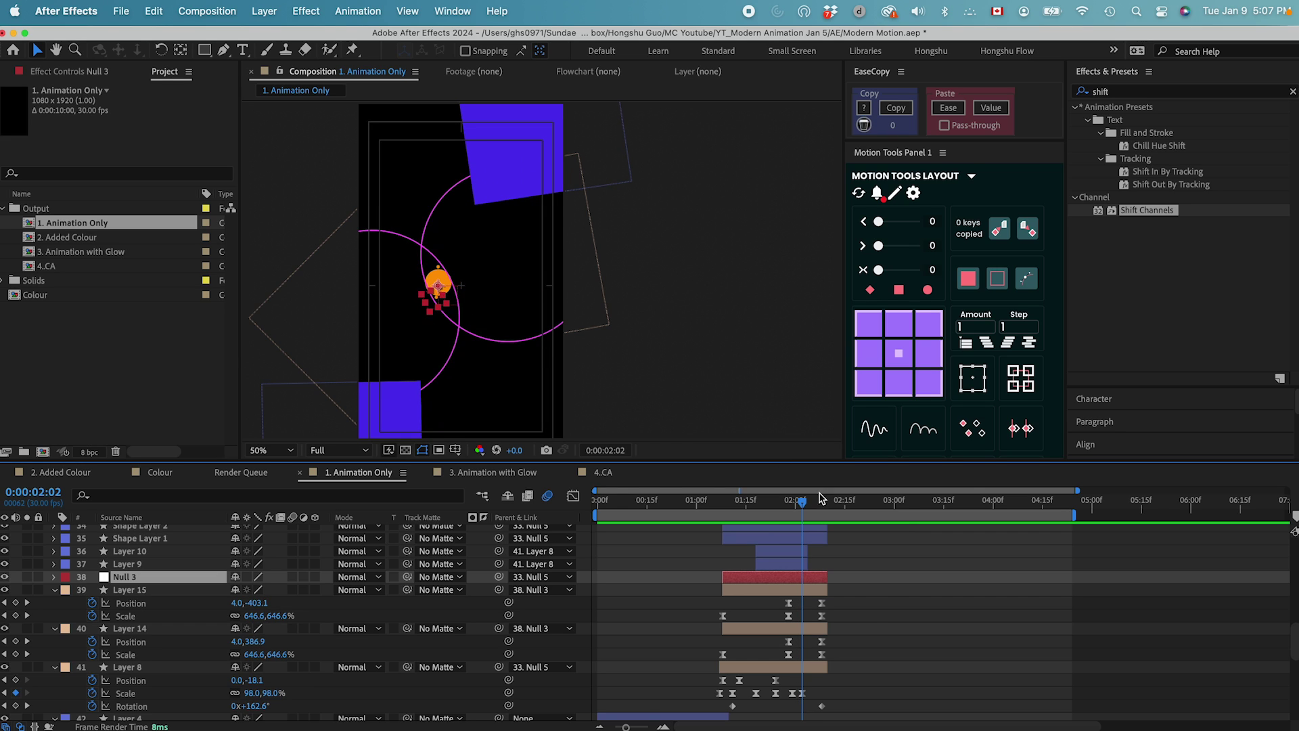
pyautogui.moveTo(806, 504); pyautogui.dragTo(813, 505)
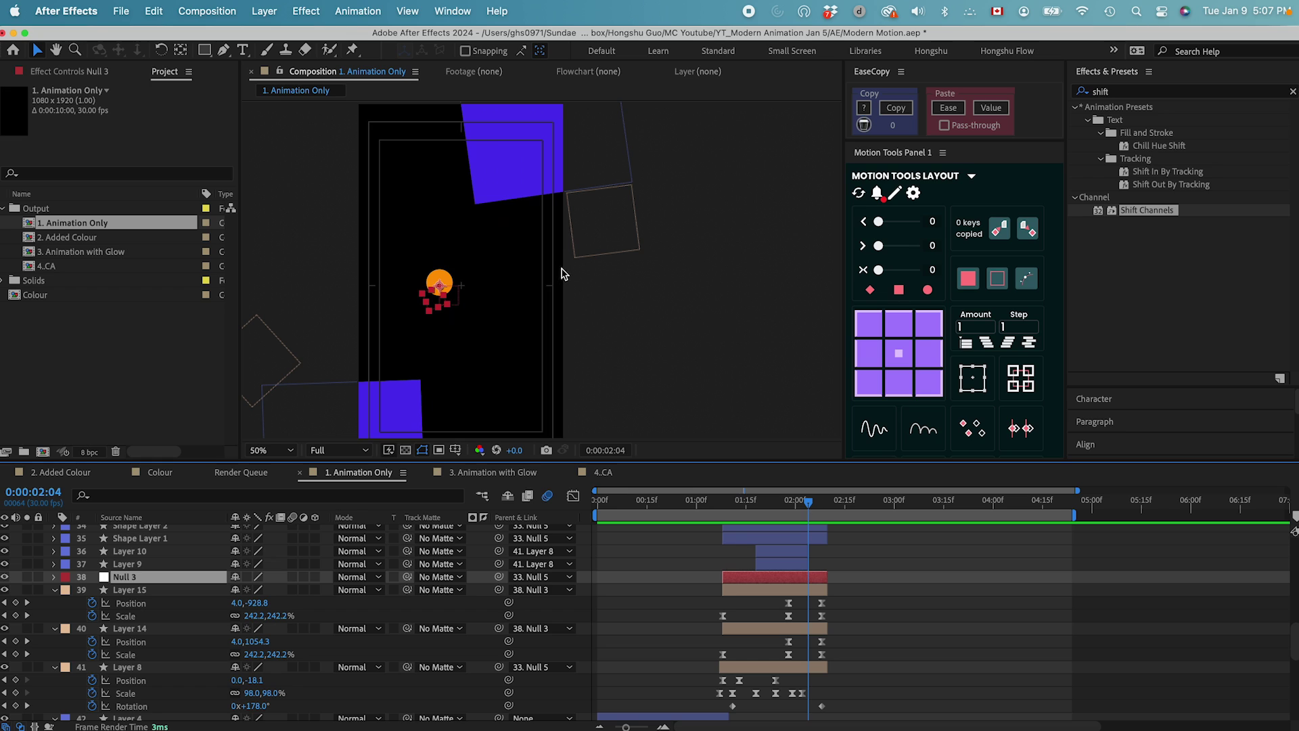
pyautogui.moveTo(813, 509); pyautogui.dragTo(819, 505)
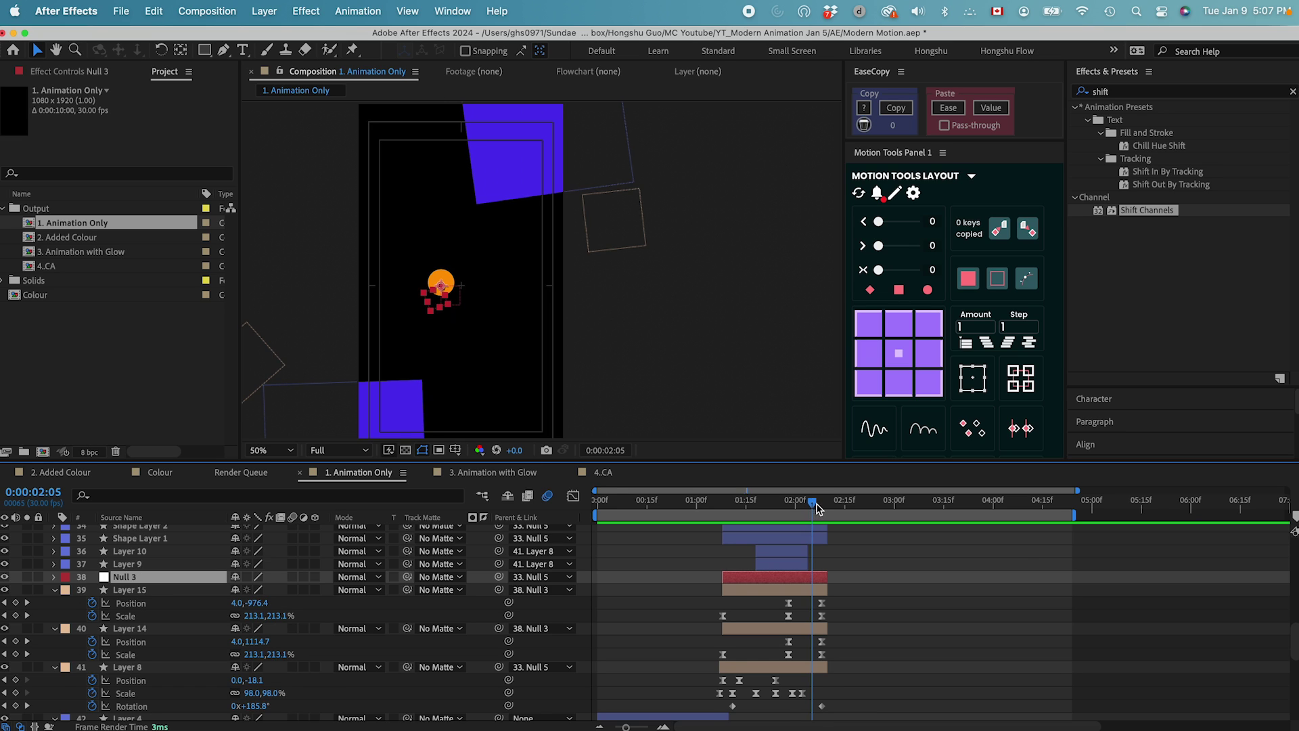
# Reveal Null 5's Position keyframes and scrub from 0:00:02:03 to 0:00:02:11 to examine the sideways move into the next scene.
pyautogui.scroll(2, 117, 569)
pyautogui.click(118, 565)
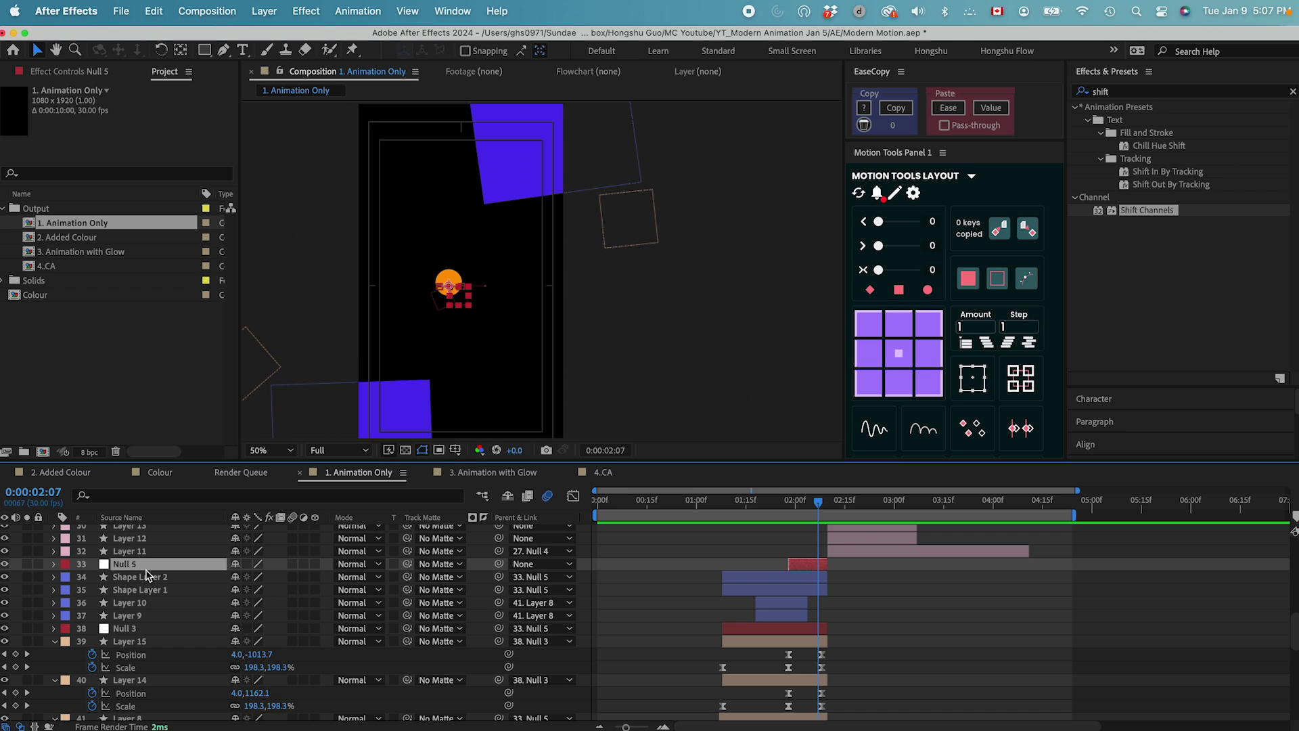
pyautogui.press('p')
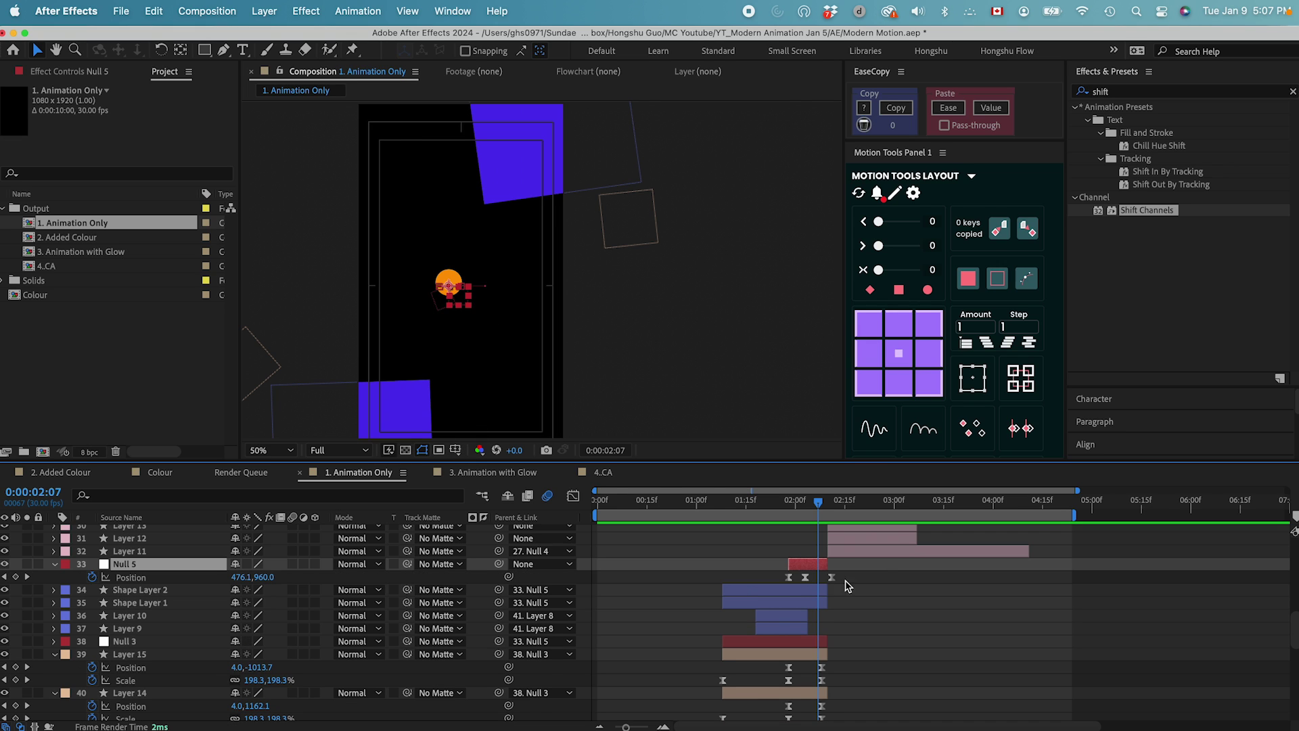
pyautogui.press('space')
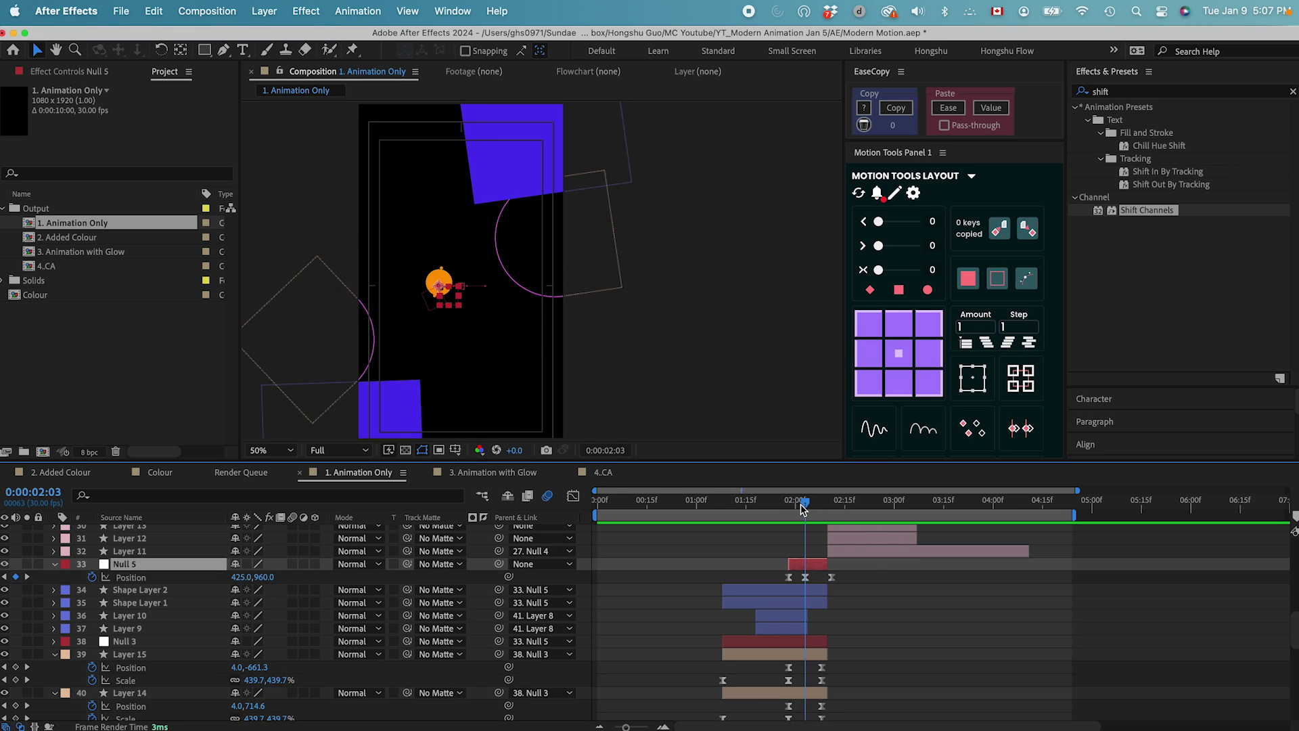
pyautogui.press('space')
pyautogui.moveTo(817, 508); pyautogui.dragTo(821, 507)
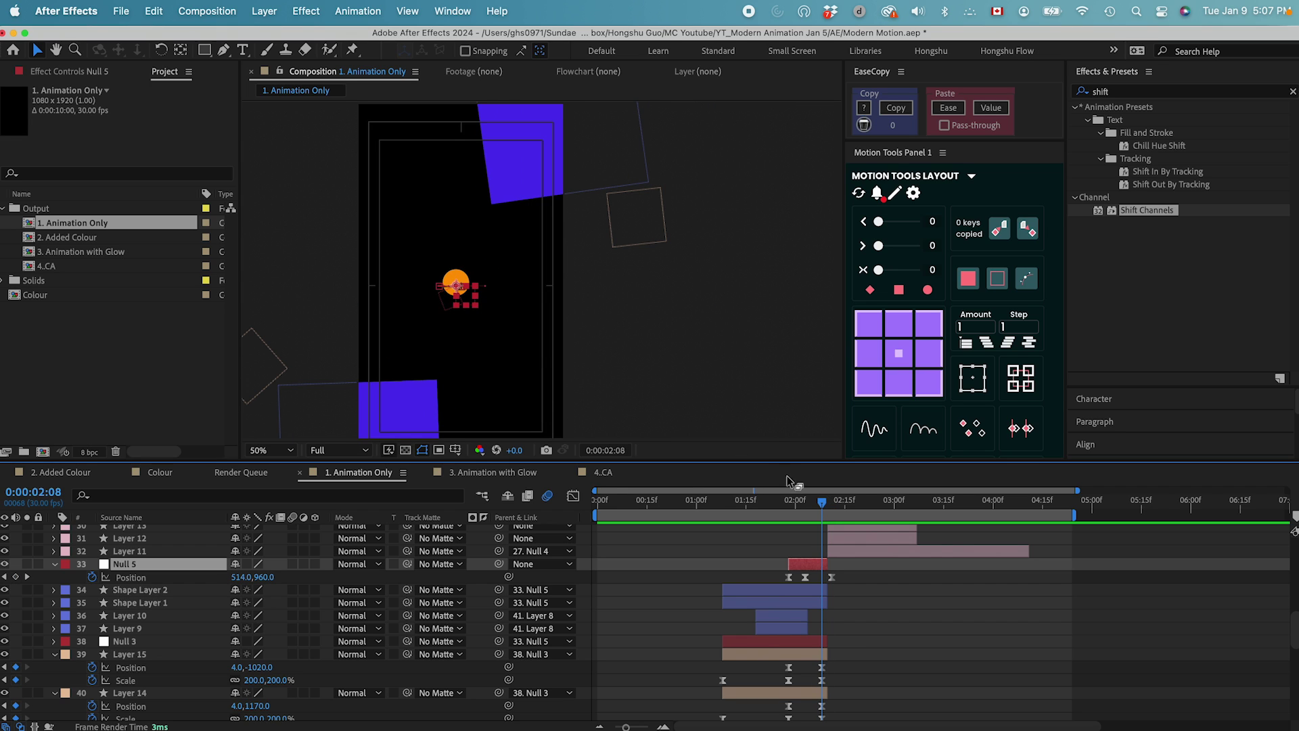
pyautogui.moveTo(823, 509); pyautogui.dragTo(825, 509)
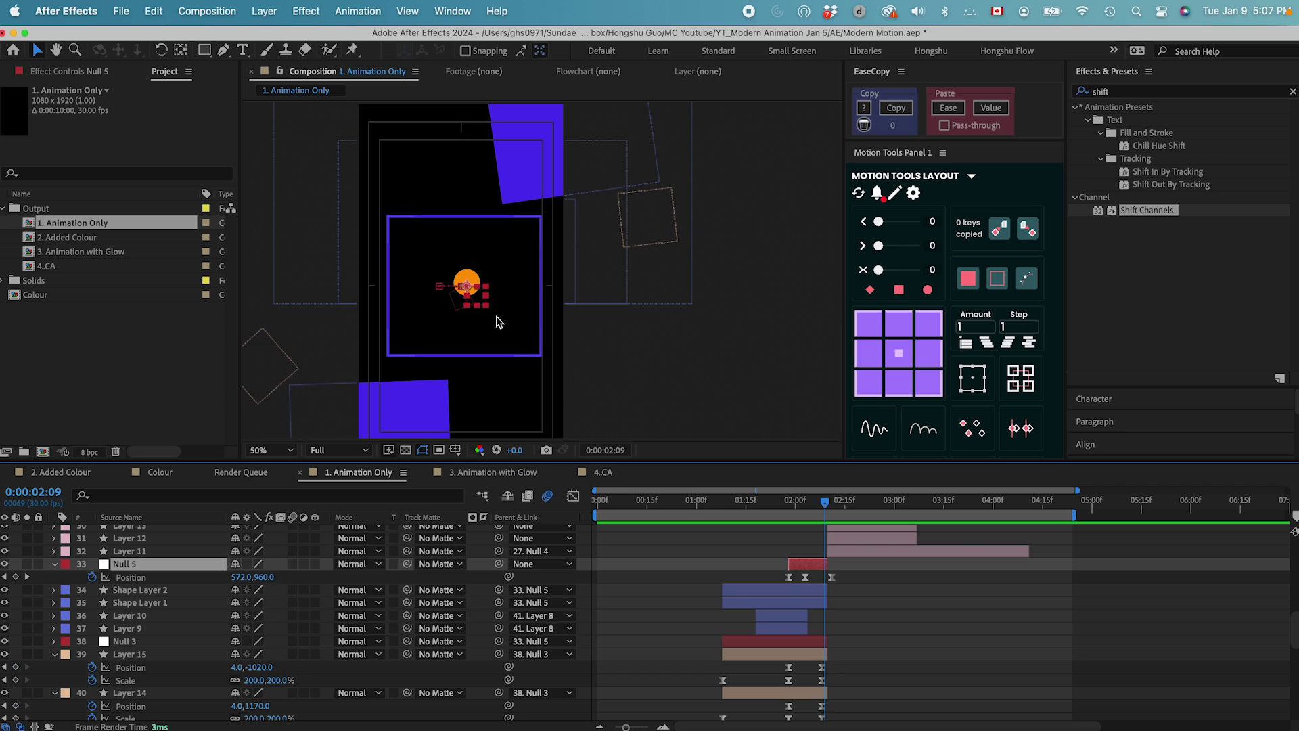
pyautogui.moveTo(827, 506); pyautogui.dragTo(827, 508)
pyautogui.moveTo(827, 505); pyautogui.dragTo(840, 504)
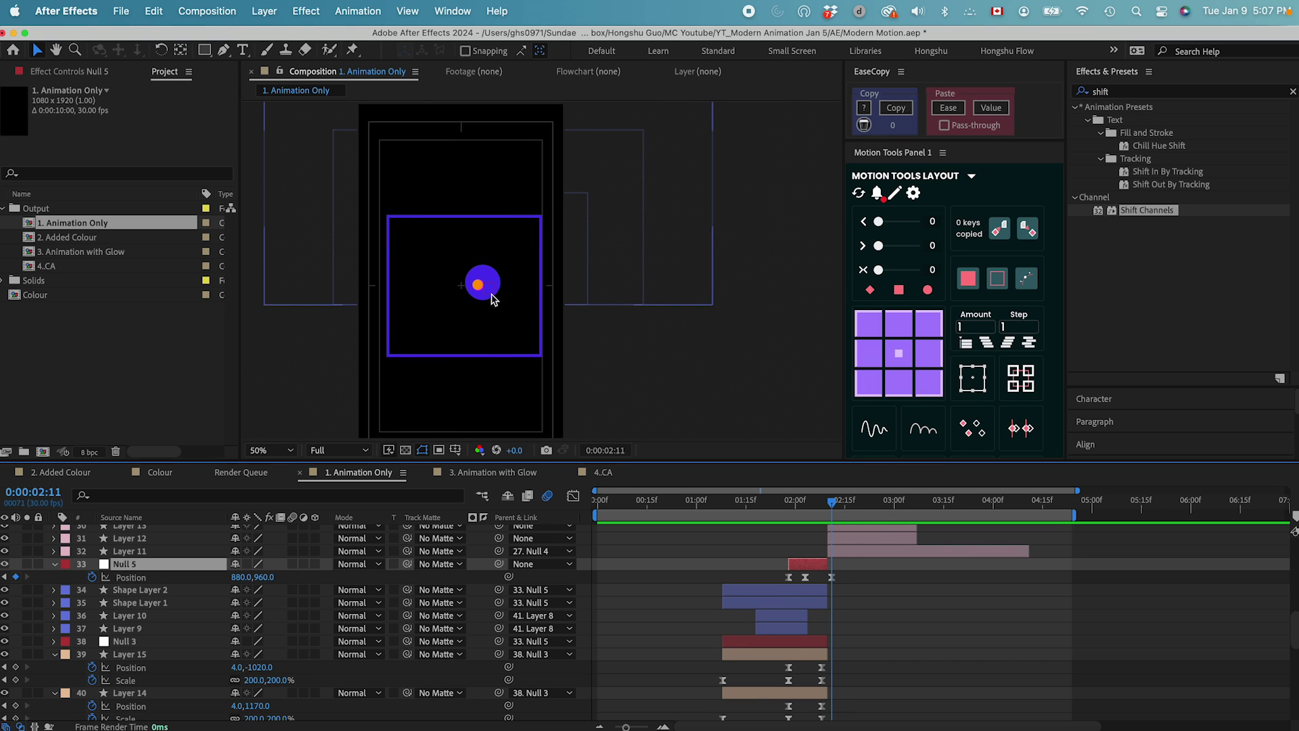
# Scrub from 0:00:02:11 to 0:00:03:15 to examine the bouncing balls, the framing squares and the tilting column of rectangles.
pyautogui.press('pagedown')
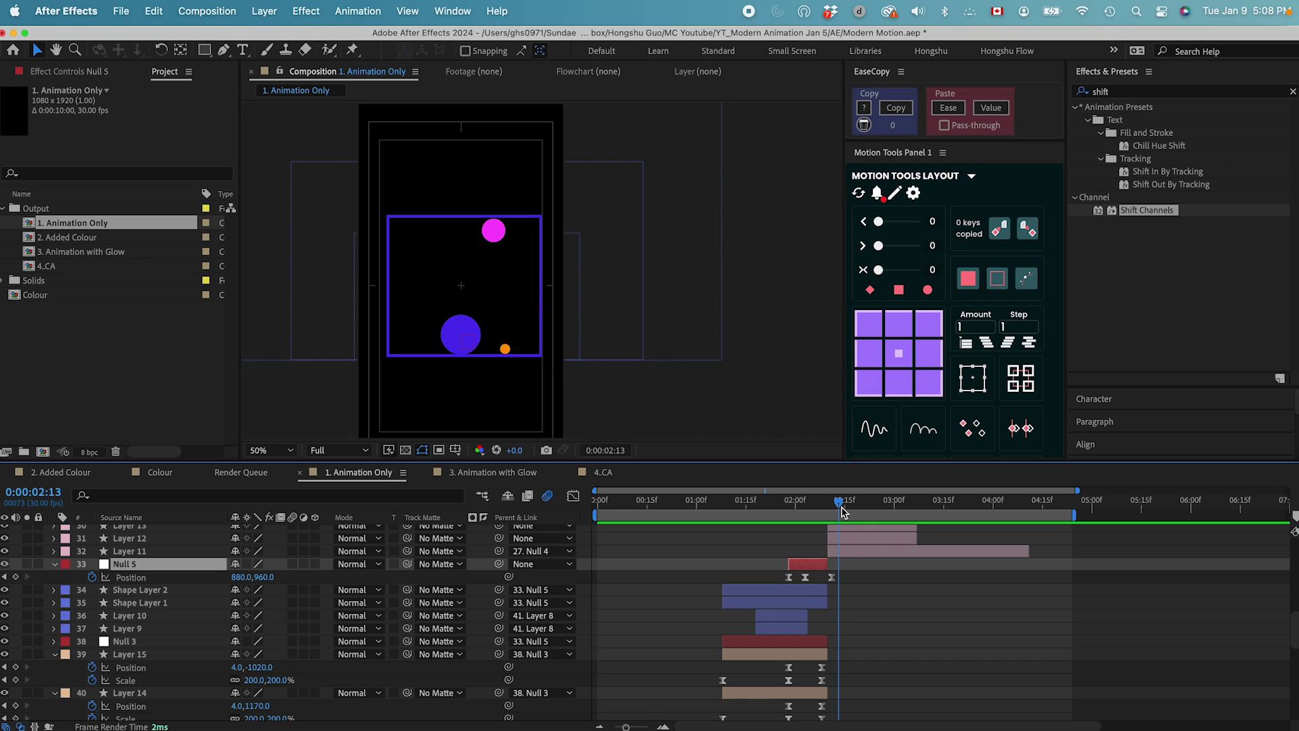
pyautogui.moveTo(843, 511); pyautogui.dragTo(848, 504)
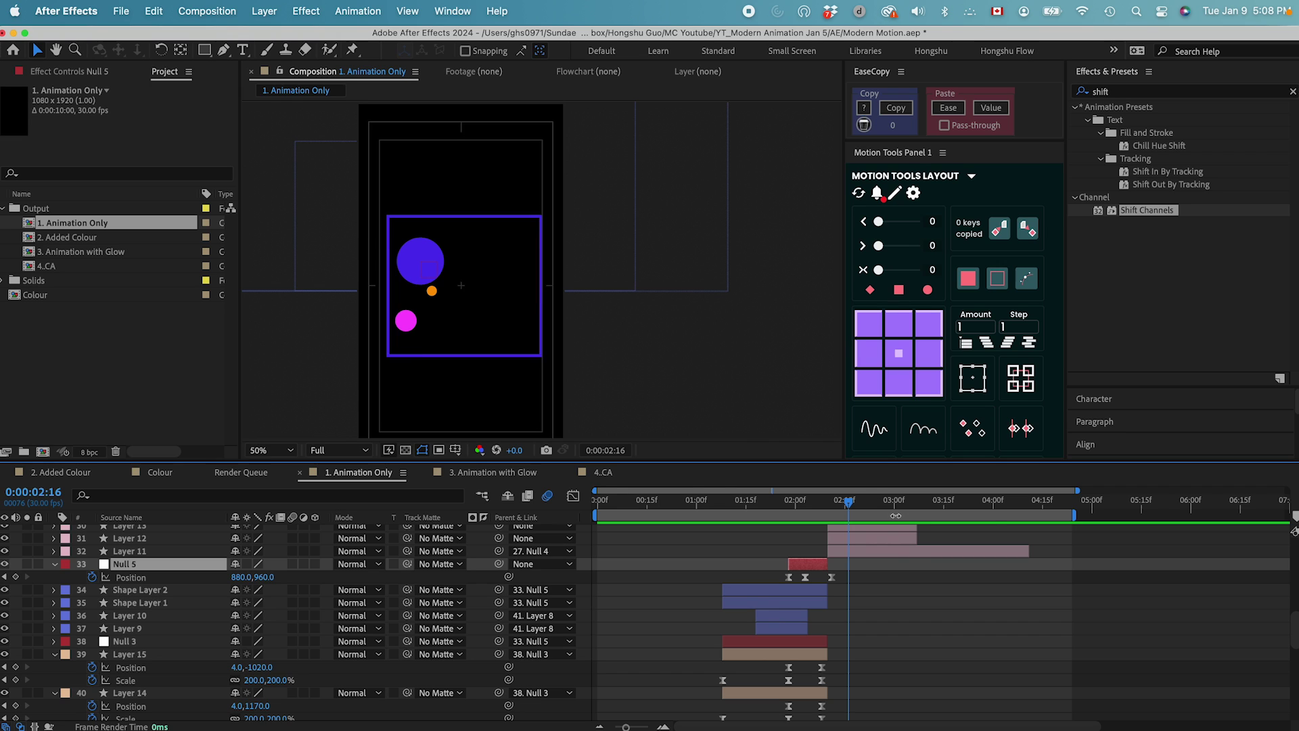
pyautogui.moveTo(848, 504); pyautogui.dragTo(903, 513)
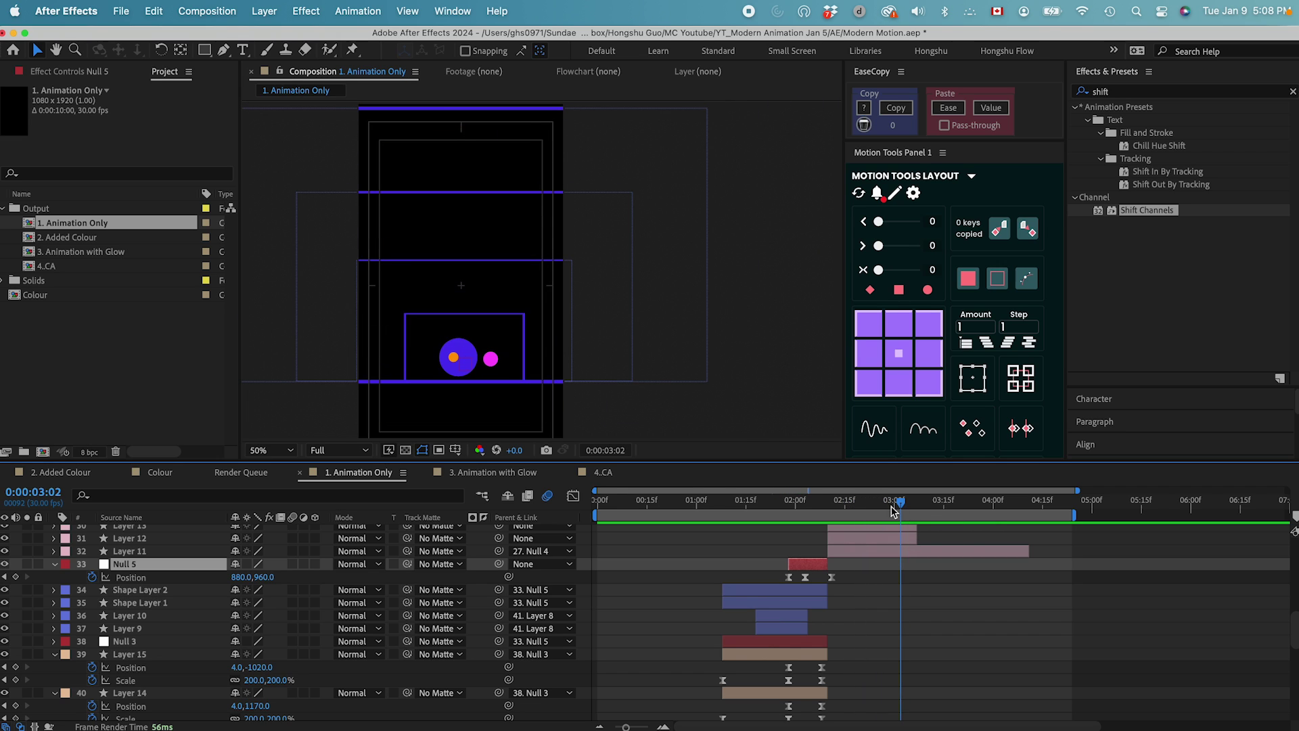
pyautogui.moveTo(904, 503); pyautogui.dragTo(919, 502)
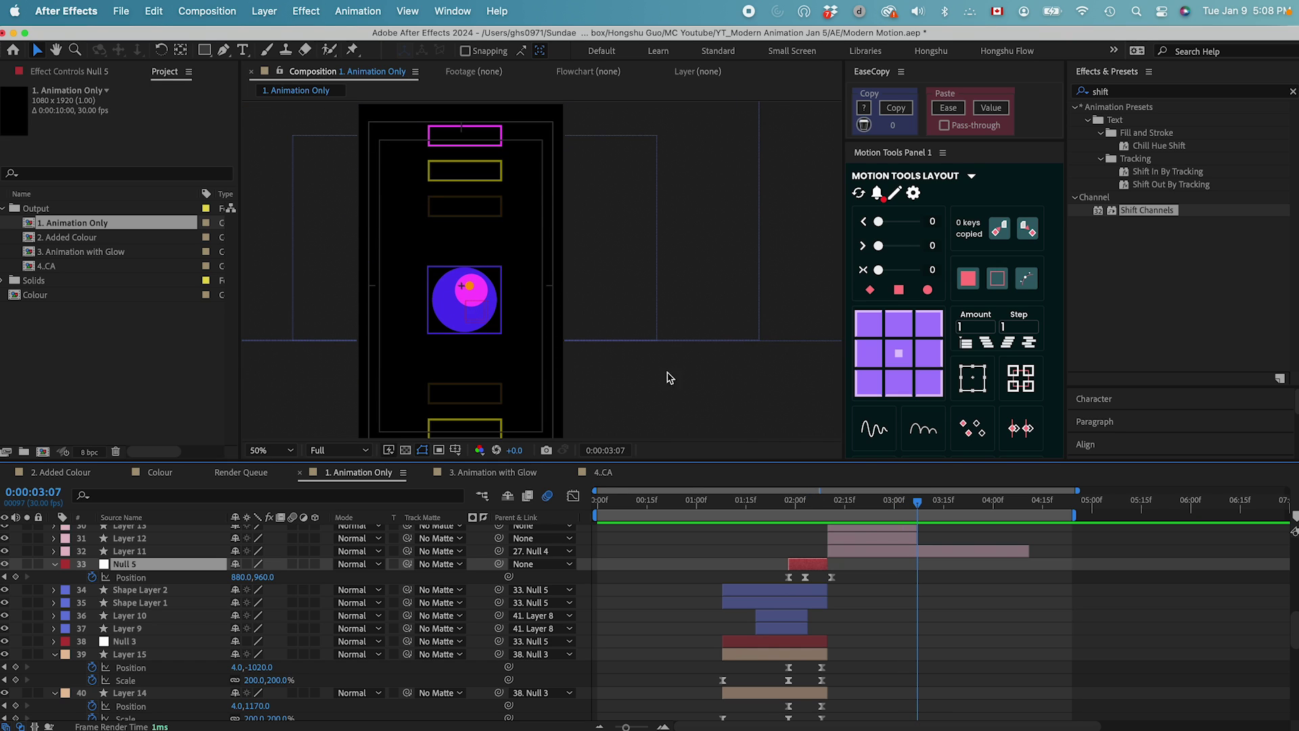
pyautogui.moveTo(917, 506); pyautogui.dragTo(927, 509)
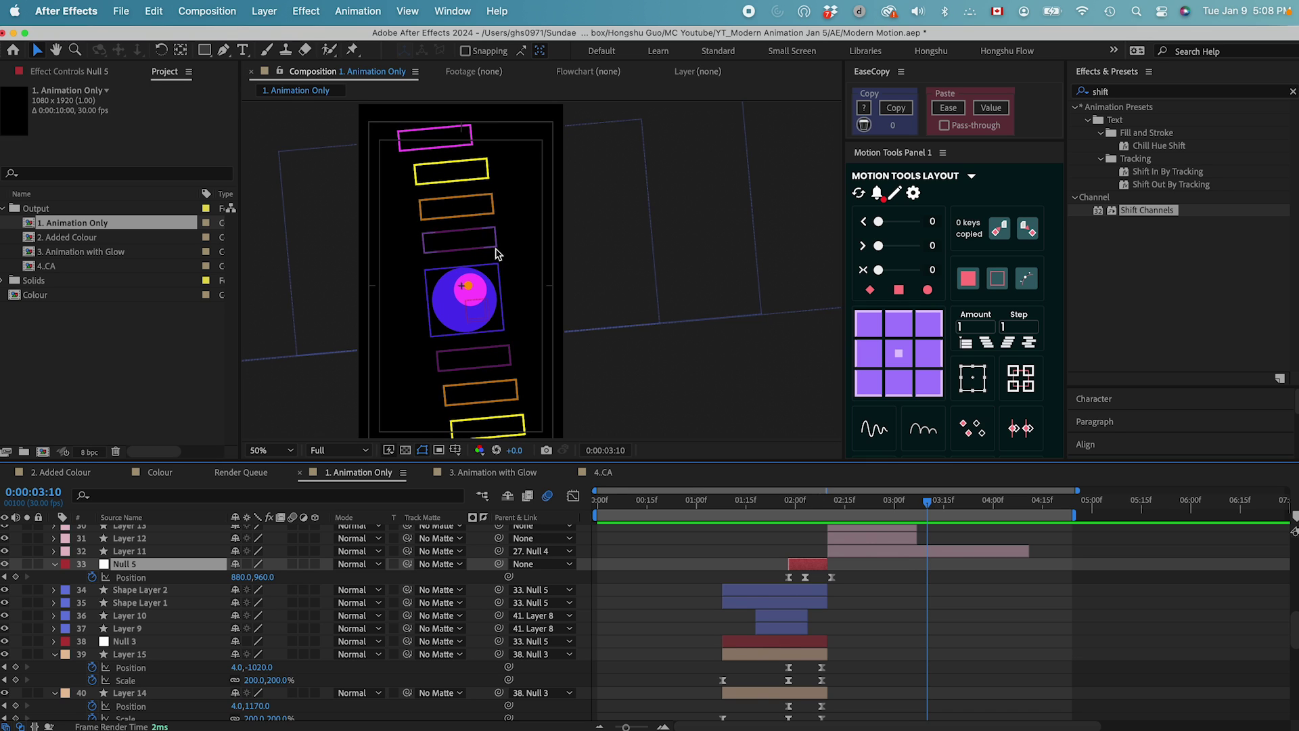
pyautogui.moveTo(928, 508); pyautogui.dragTo(945, 509)
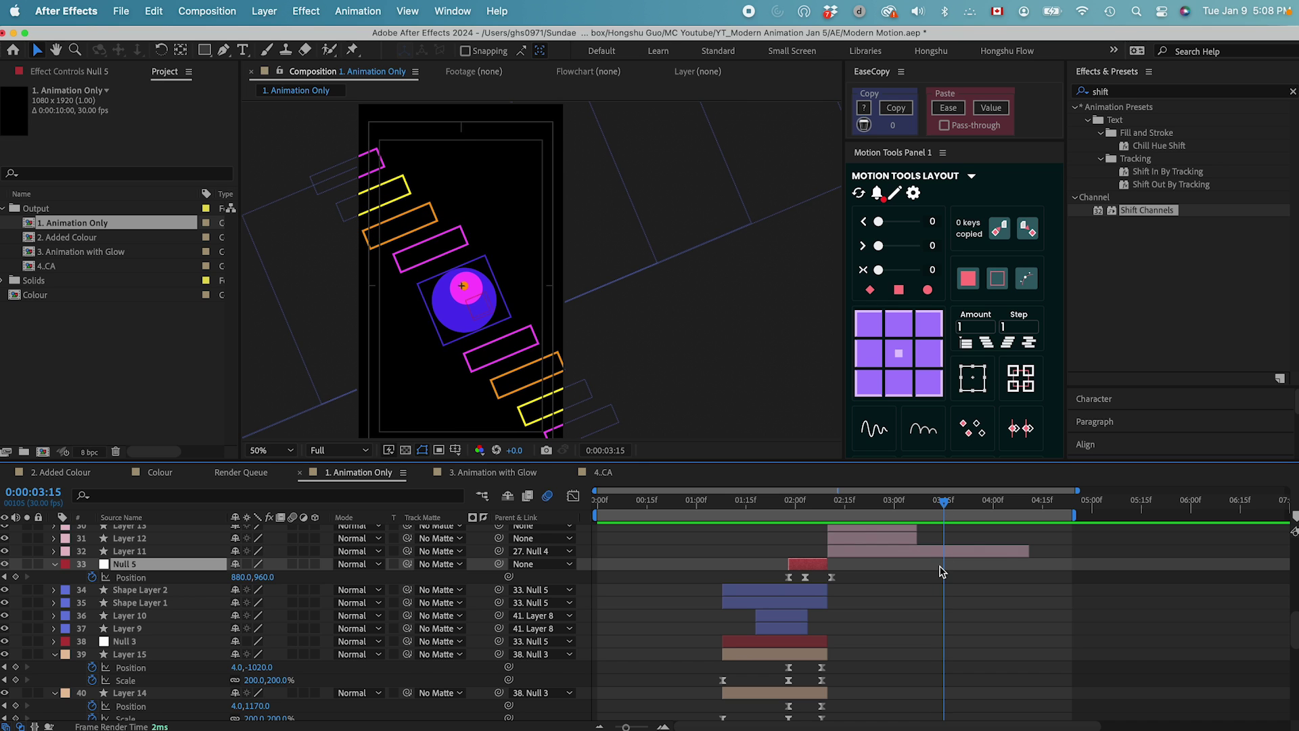
# Select Null 6 and scrub through 0:00:04:06 to 0:00:04:23 to examine the final symmetrical shape arrangement.
pyautogui.scroll(5, 943, 573)
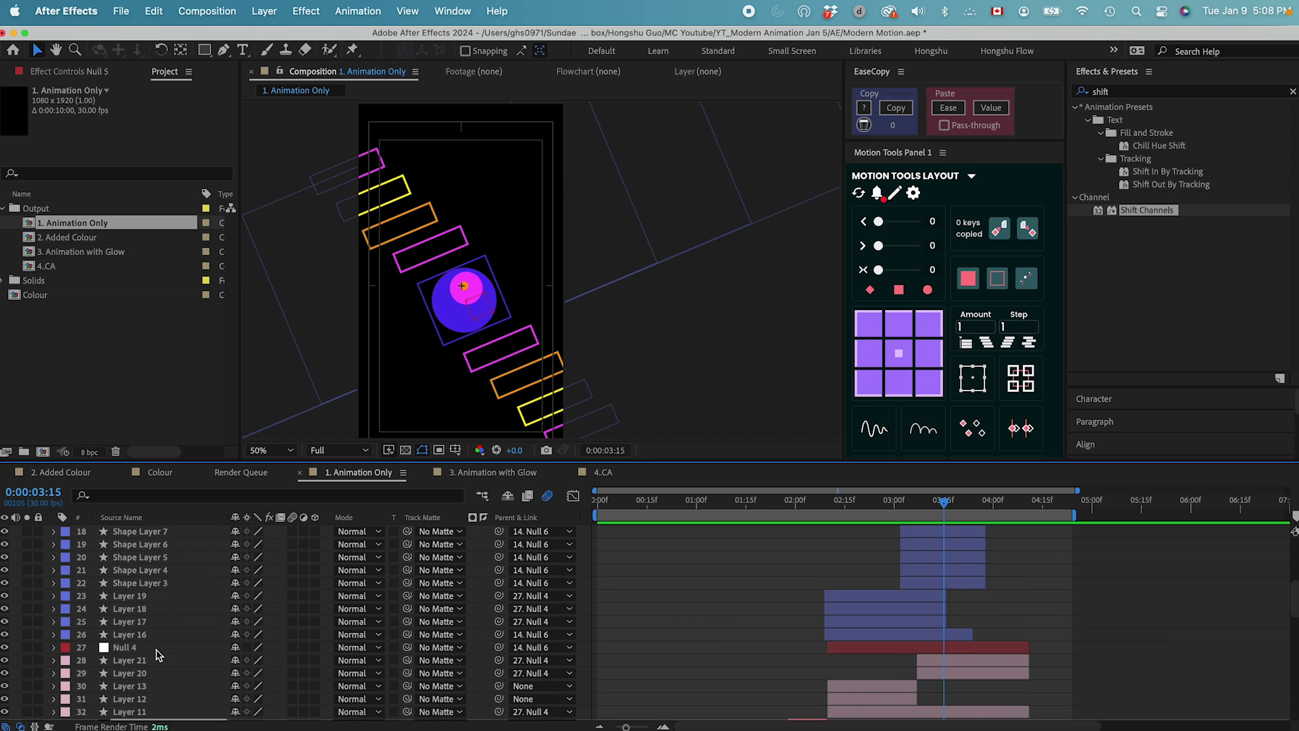
pyautogui.scroll(3, 722, 614)
pyautogui.click(975, 547)
pyautogui.click(981, 502)
pyautogui.moveTo(983, 504); pyautogui.dragTo(1013, 506)
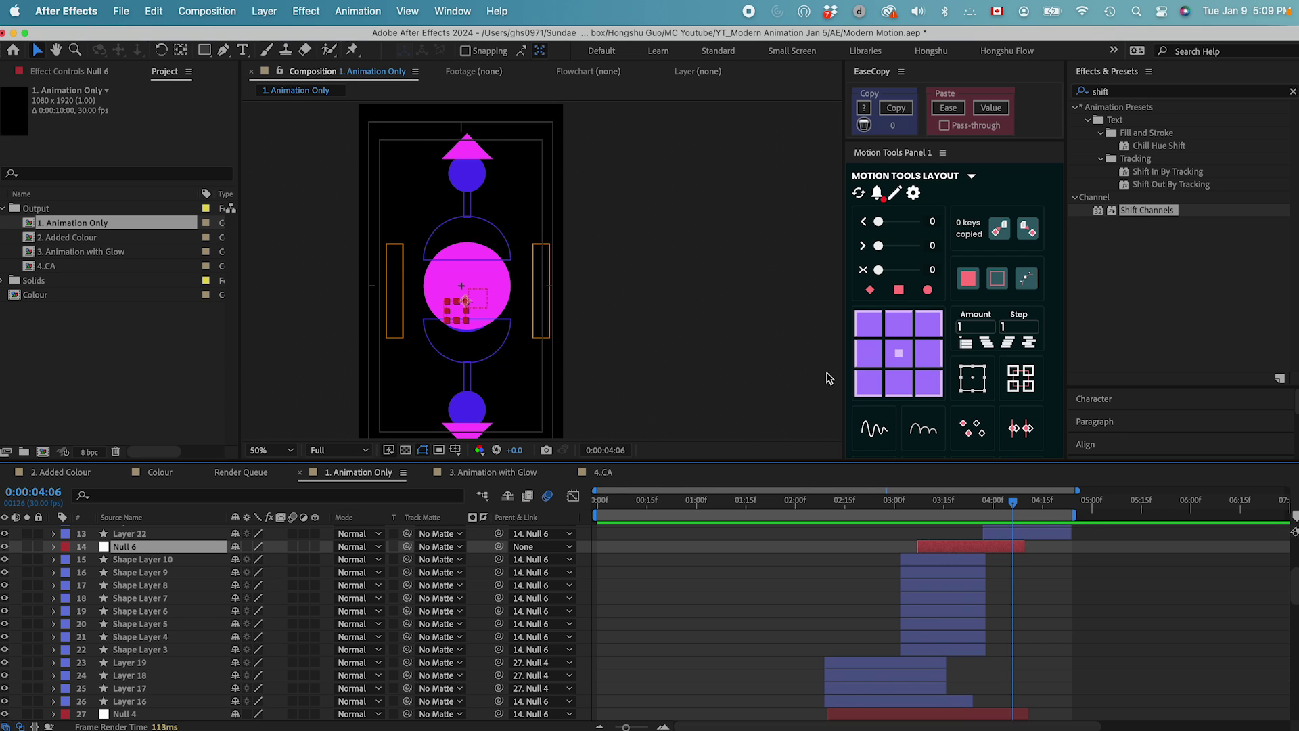
pyautogui.moveTo(1015, 509); pyautogui.dragTo(1067, 509)
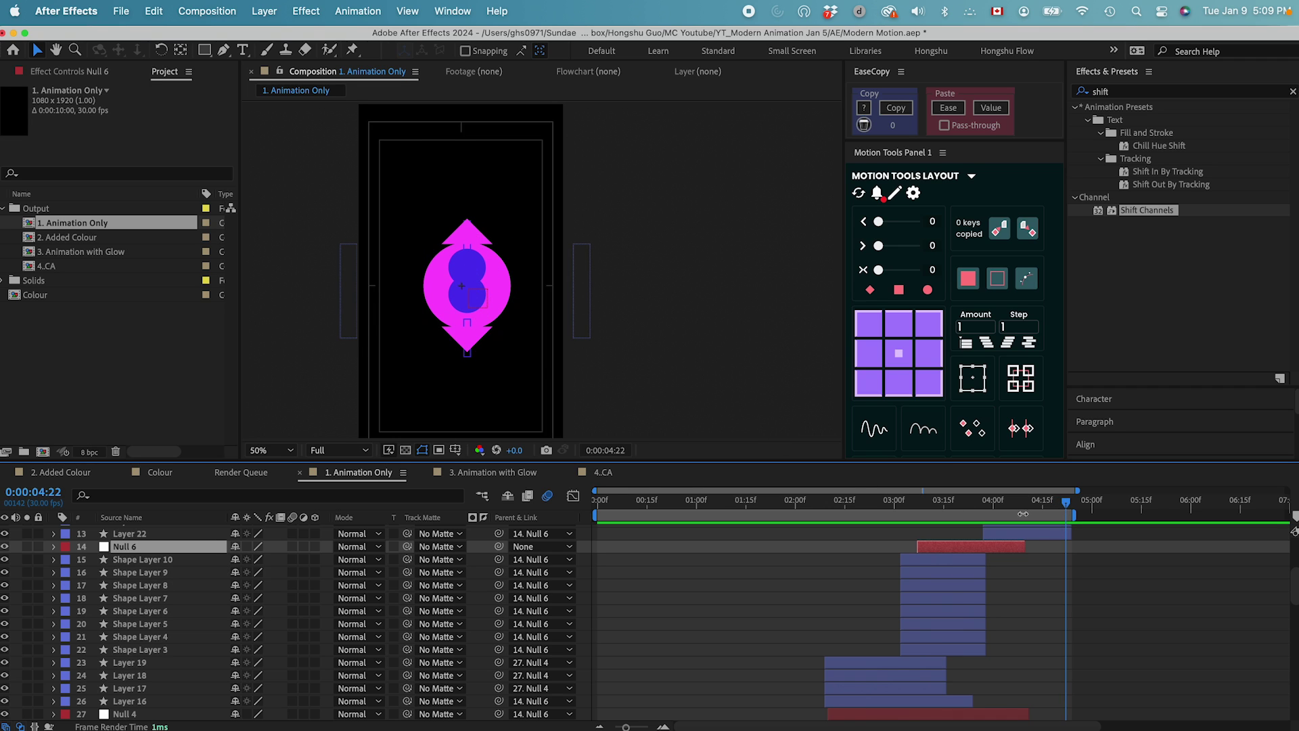
pyautogui.moveTo(1066, 511); pyautogui.dragTo(1070, 511)
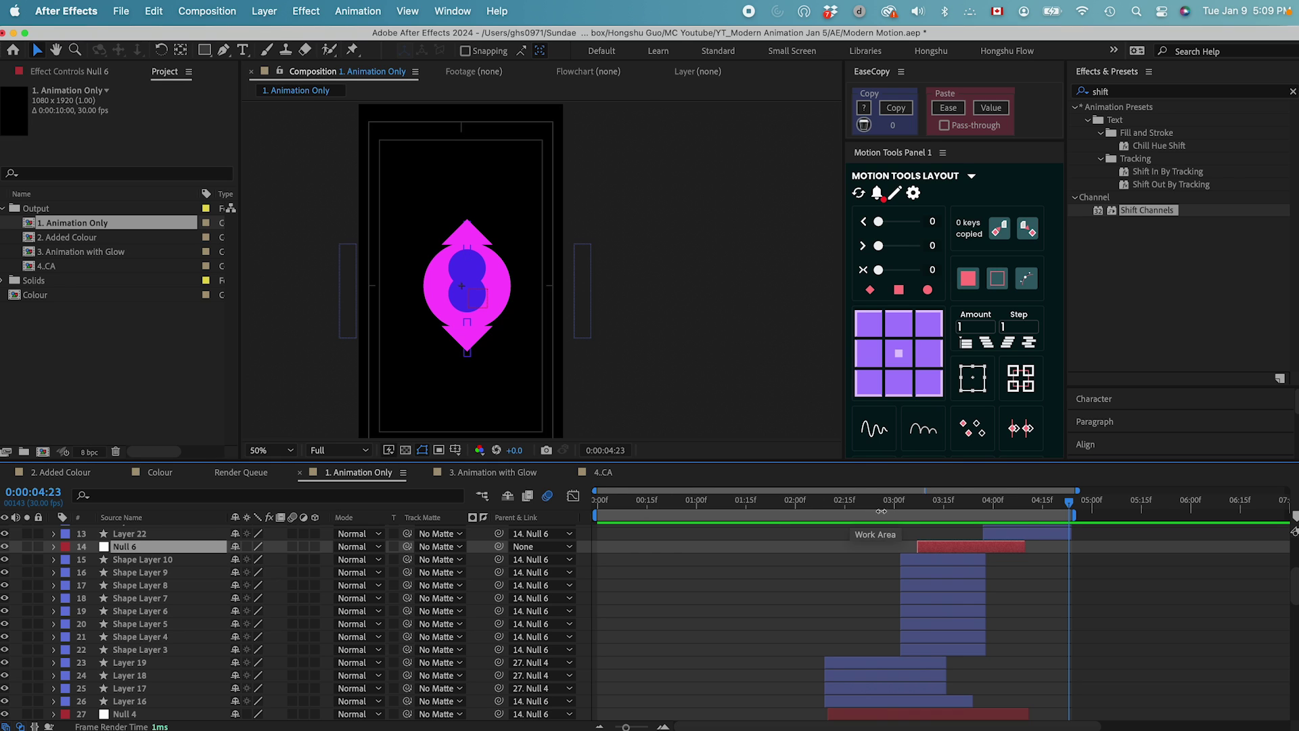
# Play the full animation from the start of the composition, then park the playhead at 0:00:00:09.
pyautogui.click(799, 502)
pyautogui.click(594, 500)
pyautogui.press('space')
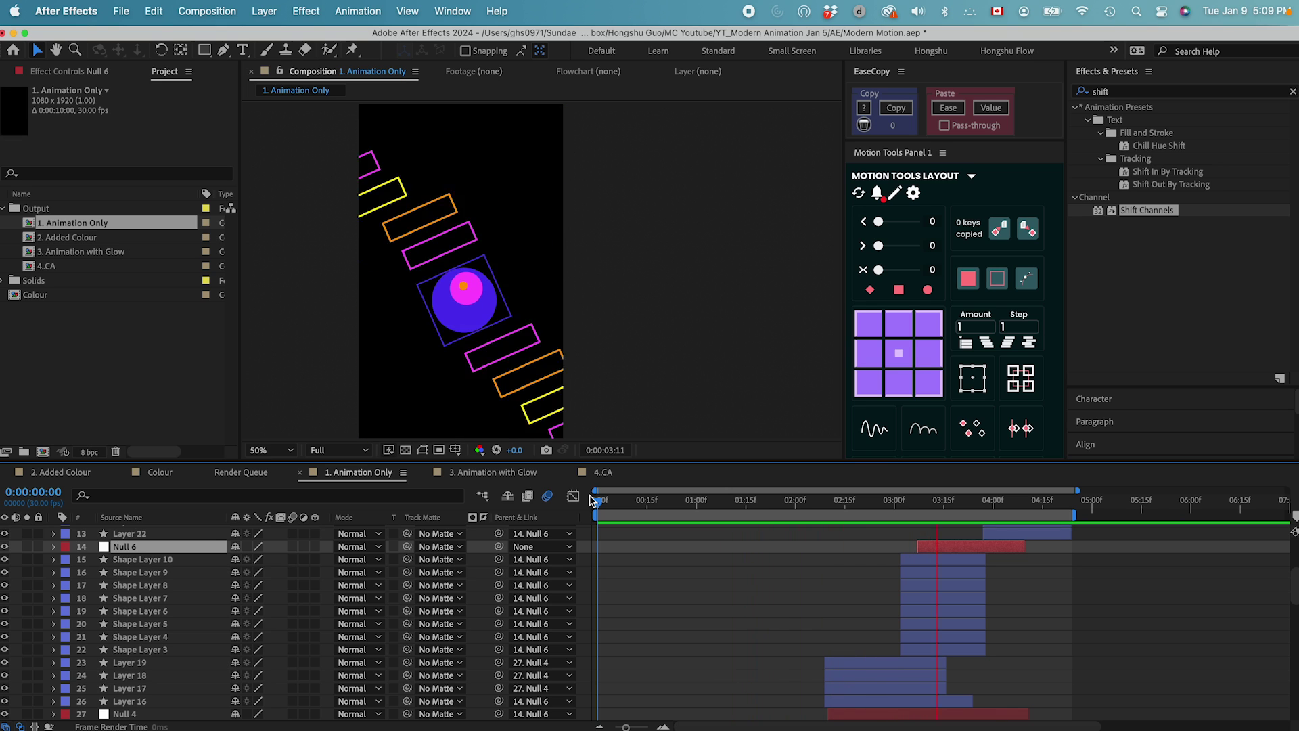
pyautogui.moveTo(629, 501)
pyautogui.mouseDown()
pyautogui.moveTo(609, 507)
pyautogui.moveTo(1024, 509)
pyautogui.moveTo(604, 516)
pyautogui.moveTo(628, 511)
pyautogui.mouseUp()
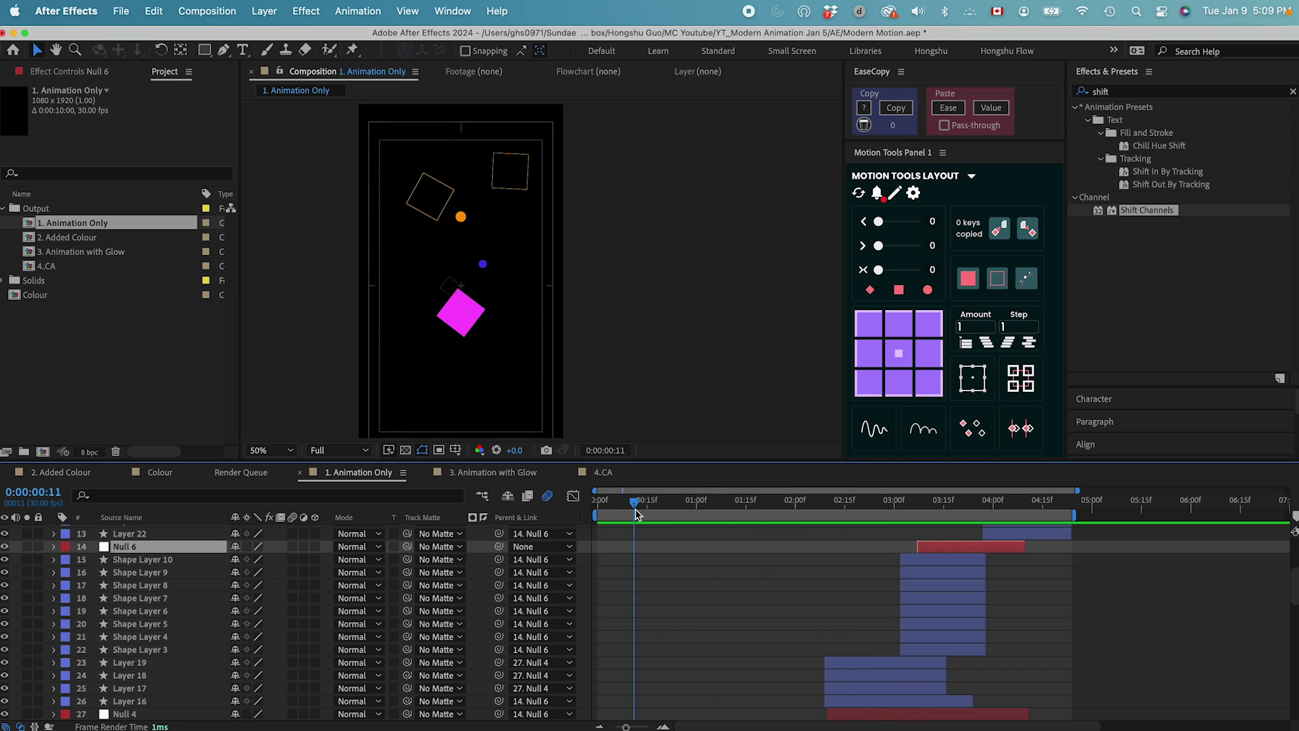
# Open the 2. Added Colour composition and select the gradient-filled square of Layer 1 at 0:00:00:11.
pyautogui.click(88, 254)
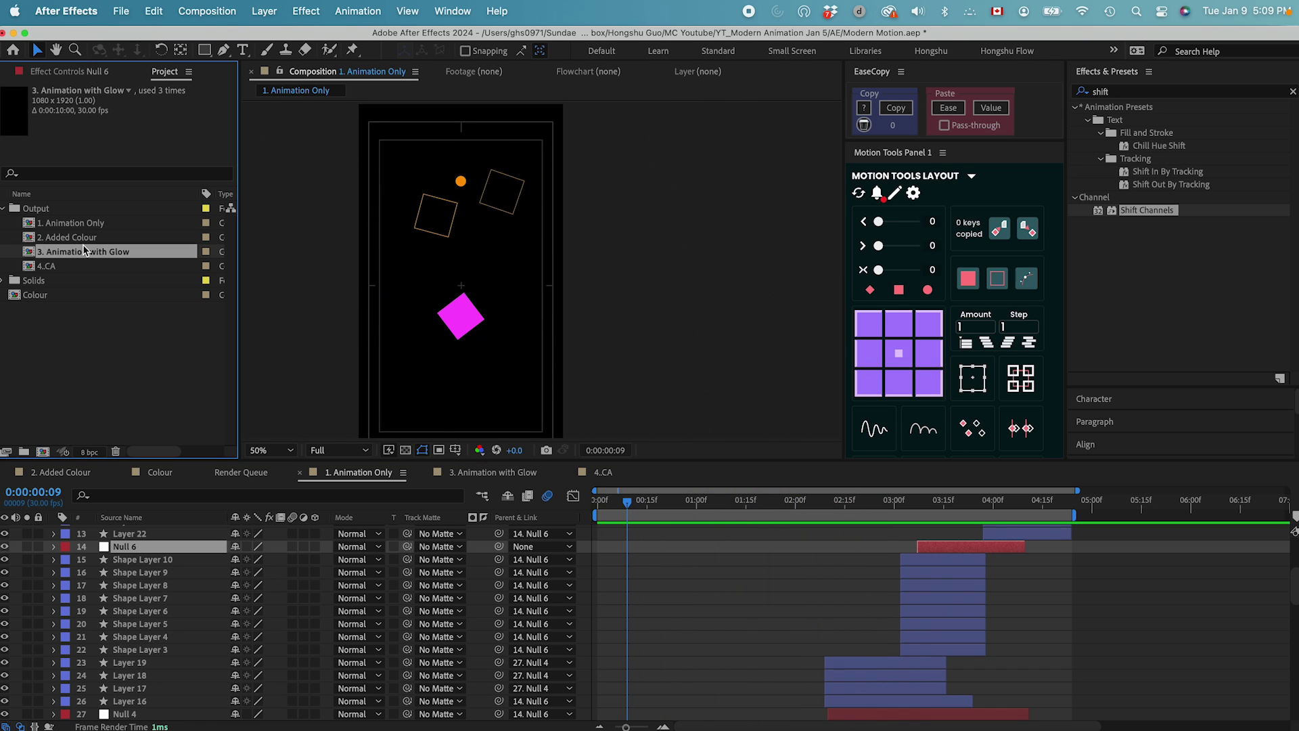
pyautogui.click(81, 238)
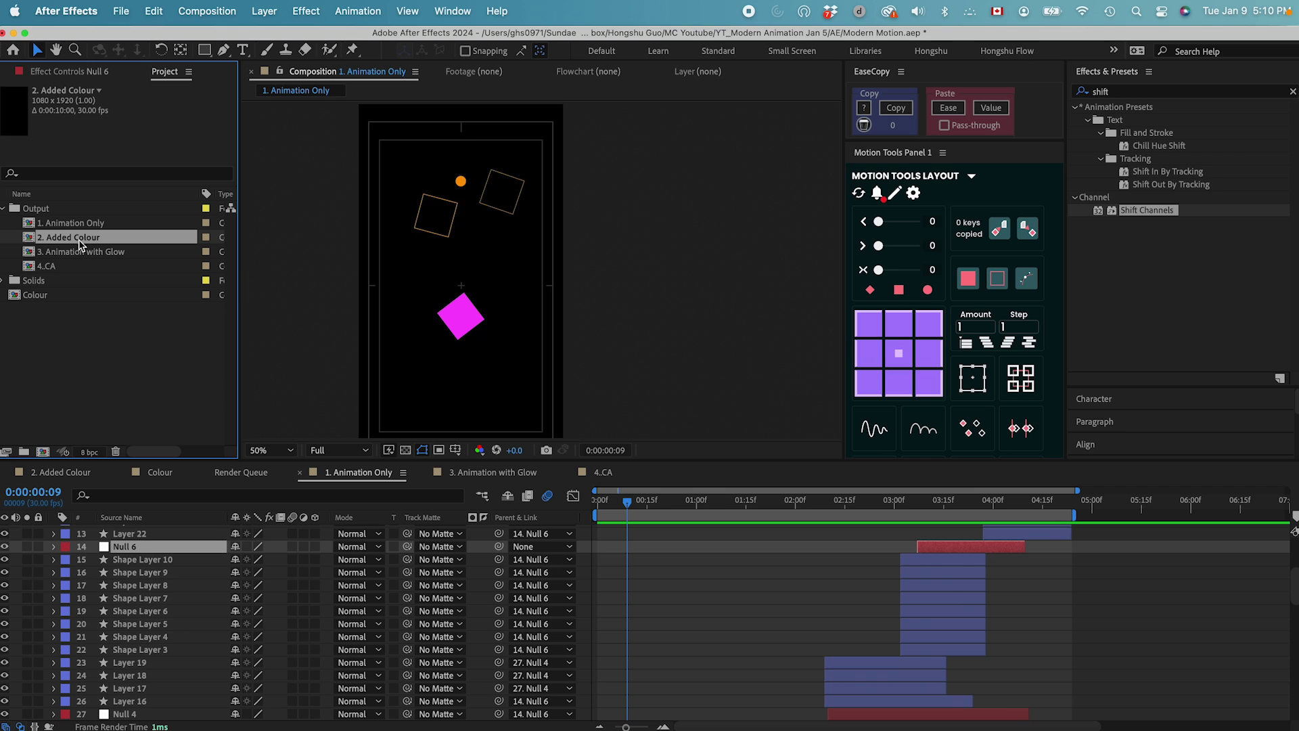
pyautogui.doubleClick(68, 245)
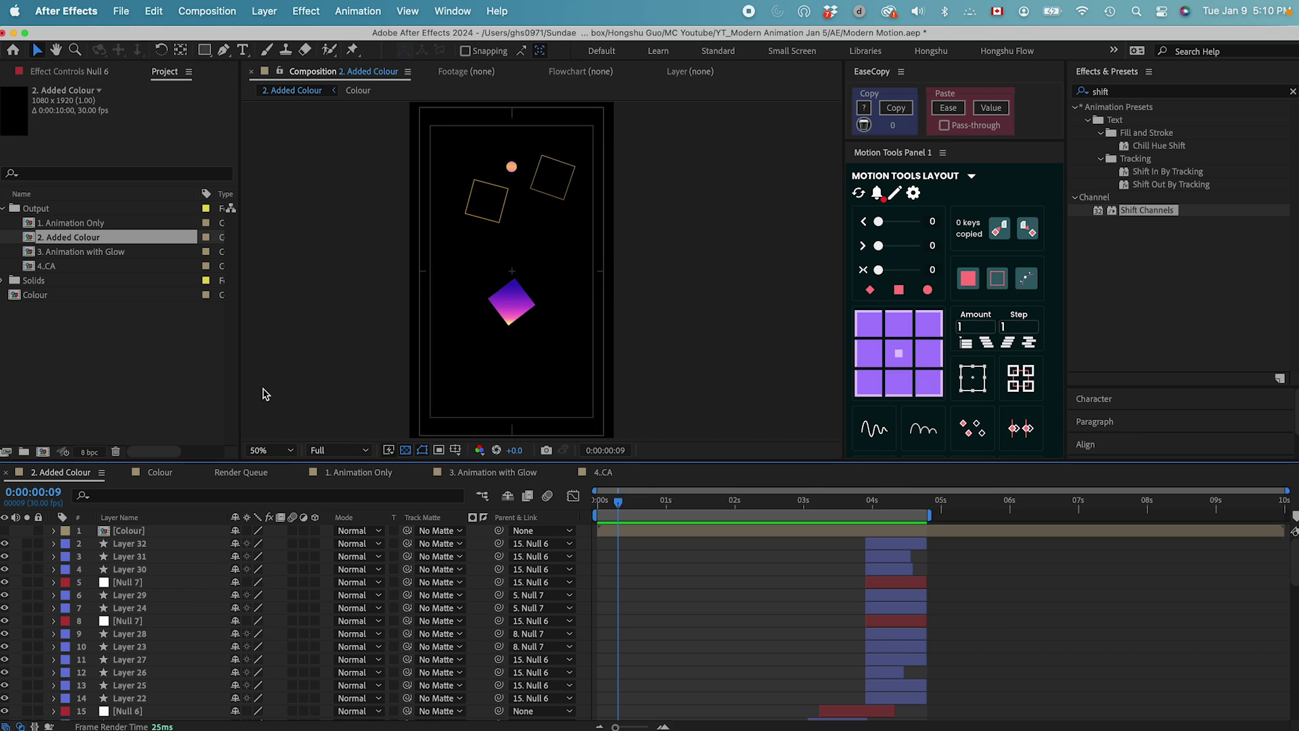
pyautogui.moveTo(590, 506); pyautogui.dragTo(624, 504)
pyautogui.scroll(-10, 245, 638)
pyautogui.click(519, 306)
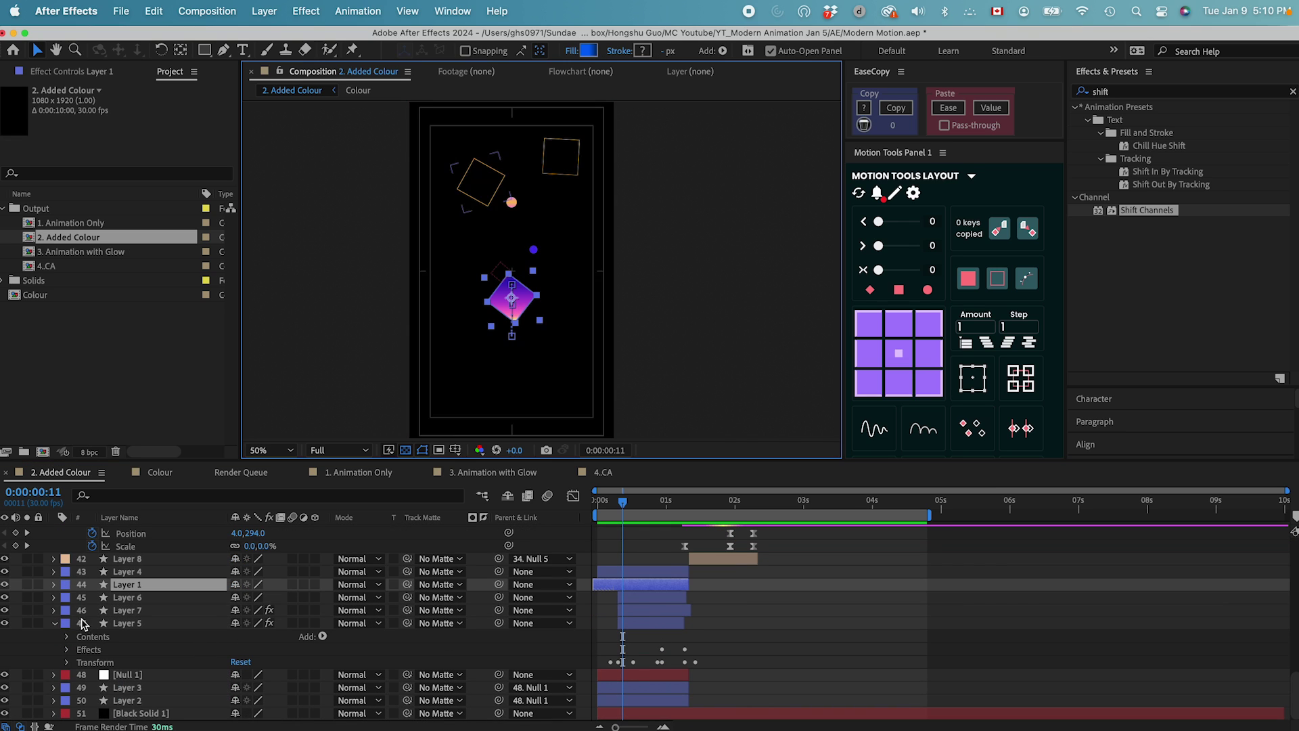
# Expand Layer 1 and apply the Gradient Overlay layer style to it.
pyautogui.click(55, 585)
pyautogui.click(110, 625)
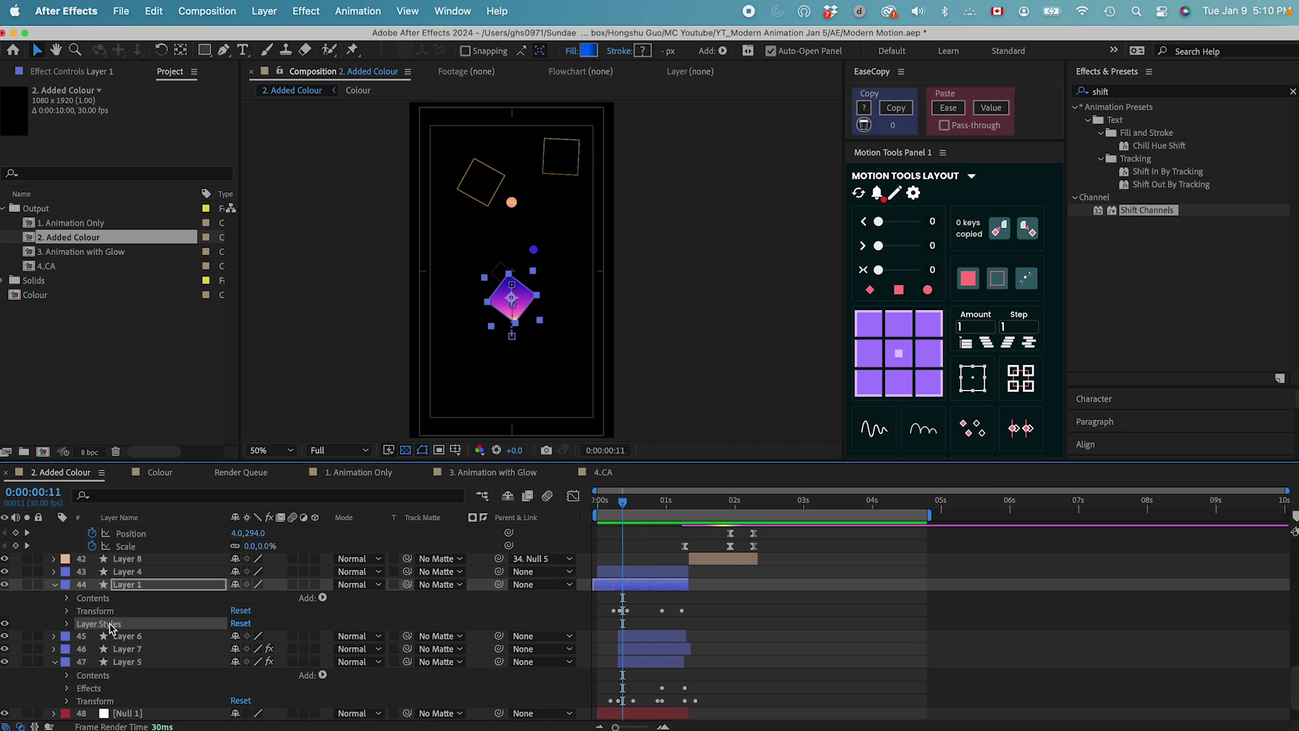
pyautogui.rightClick(126, 586)
pyautogui.moveTo(203, 486)
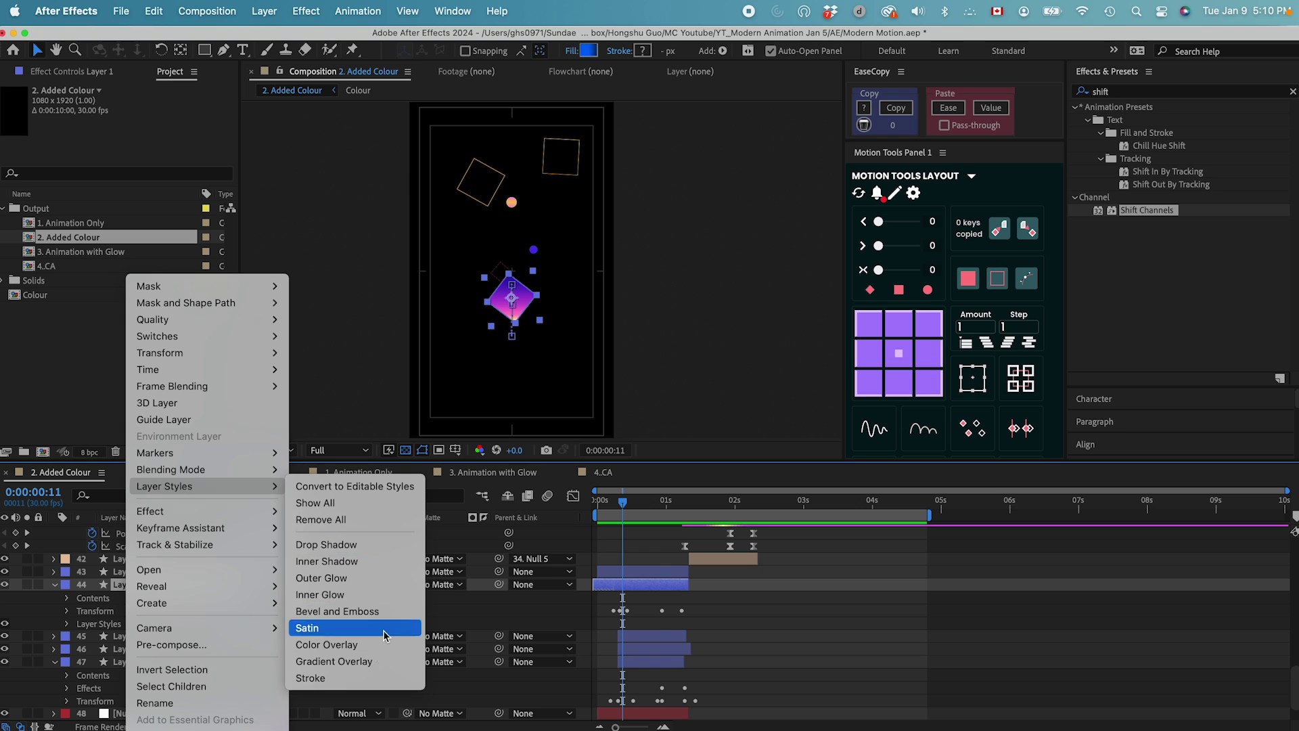
pyautogui.click(371, 662)
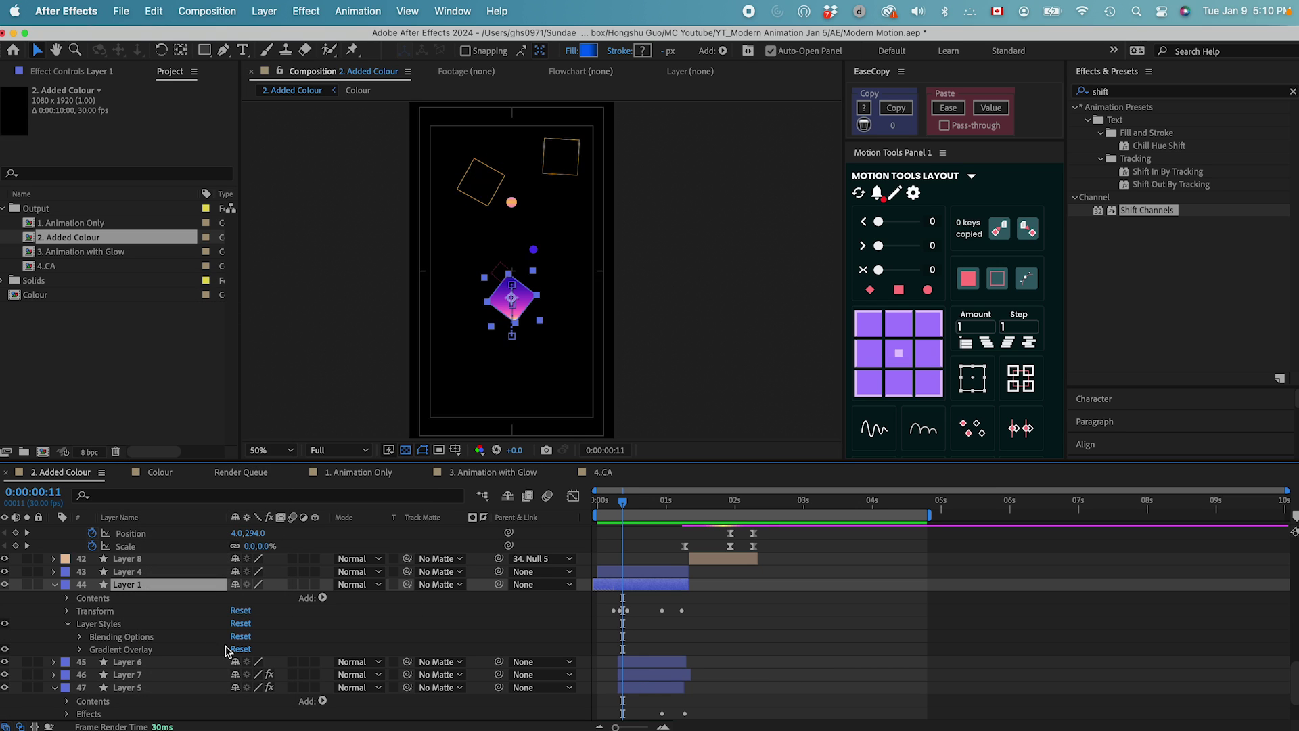
# Open the Gradient Overlay colours of Layer 1 to examine the gradient stops, accept them and collapse the layer.
pyautogui.click(80, 650)
pyautogui.click(271, 623)
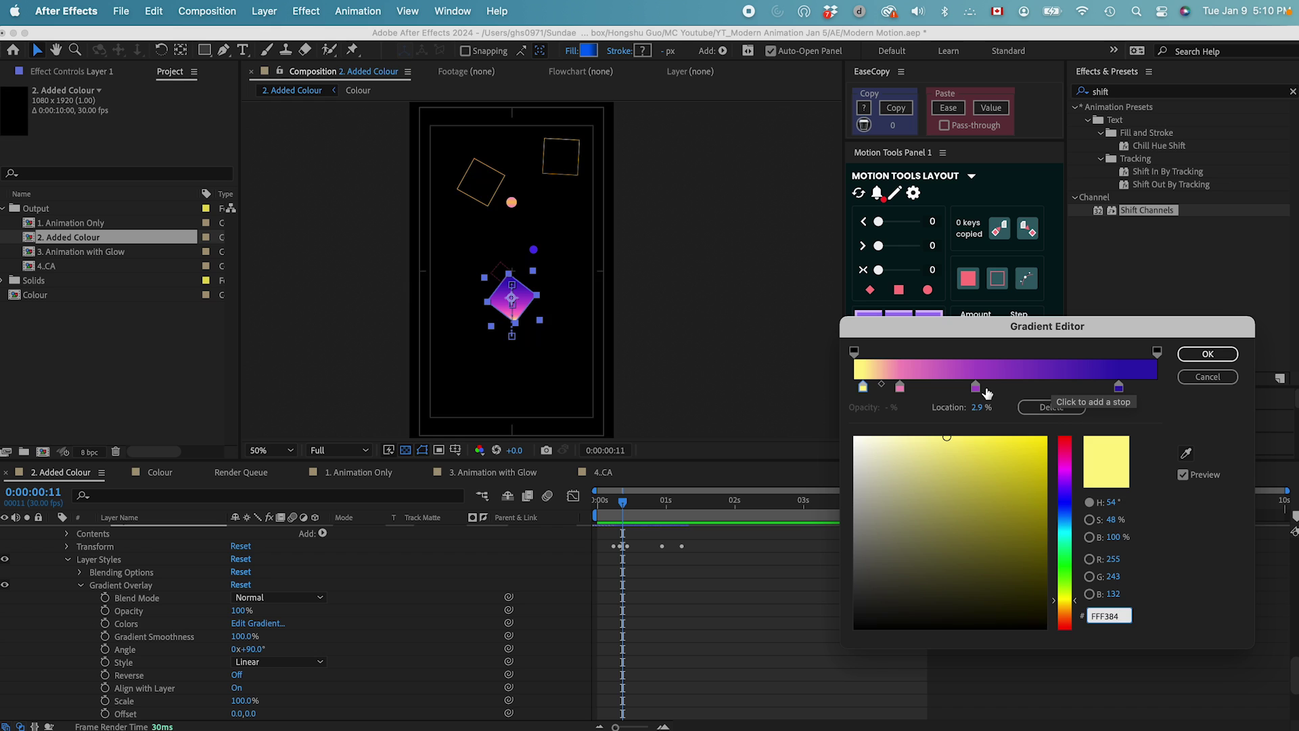
pyautogui.click(1208, 354)
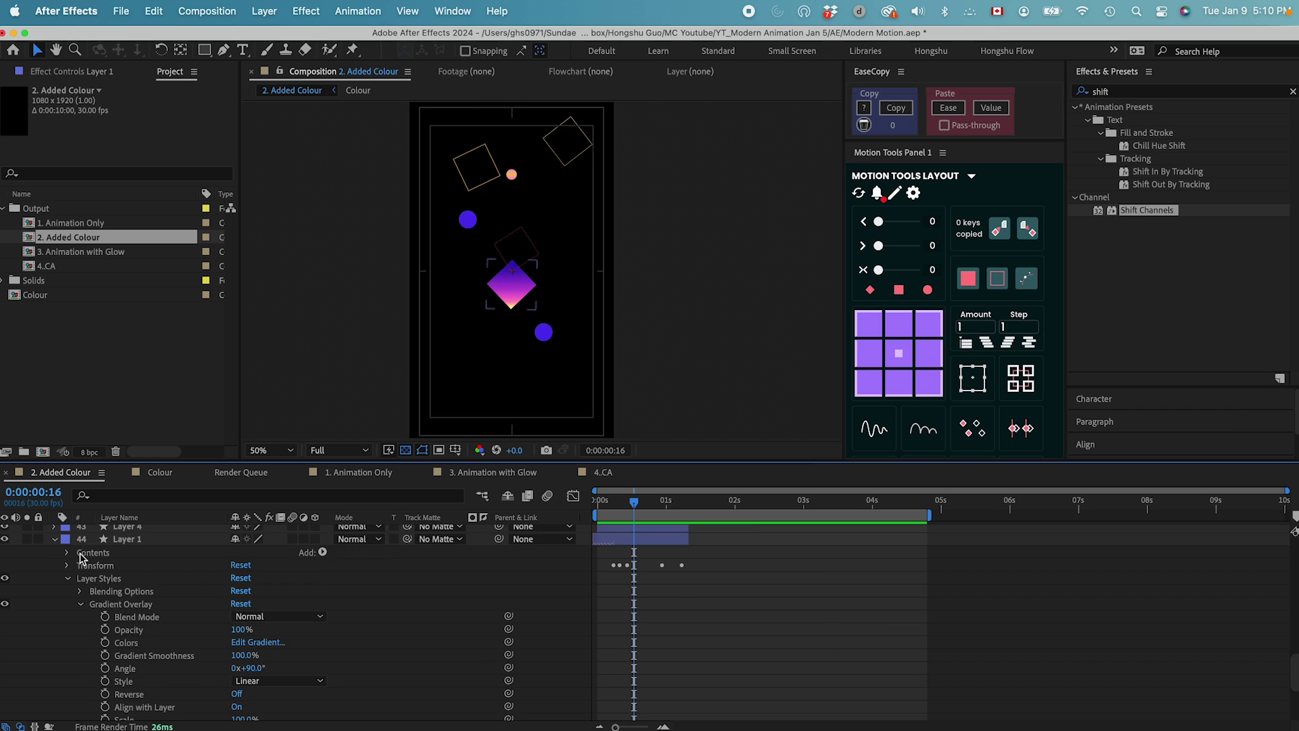
pyautogui.scroll(5, 135, 609)
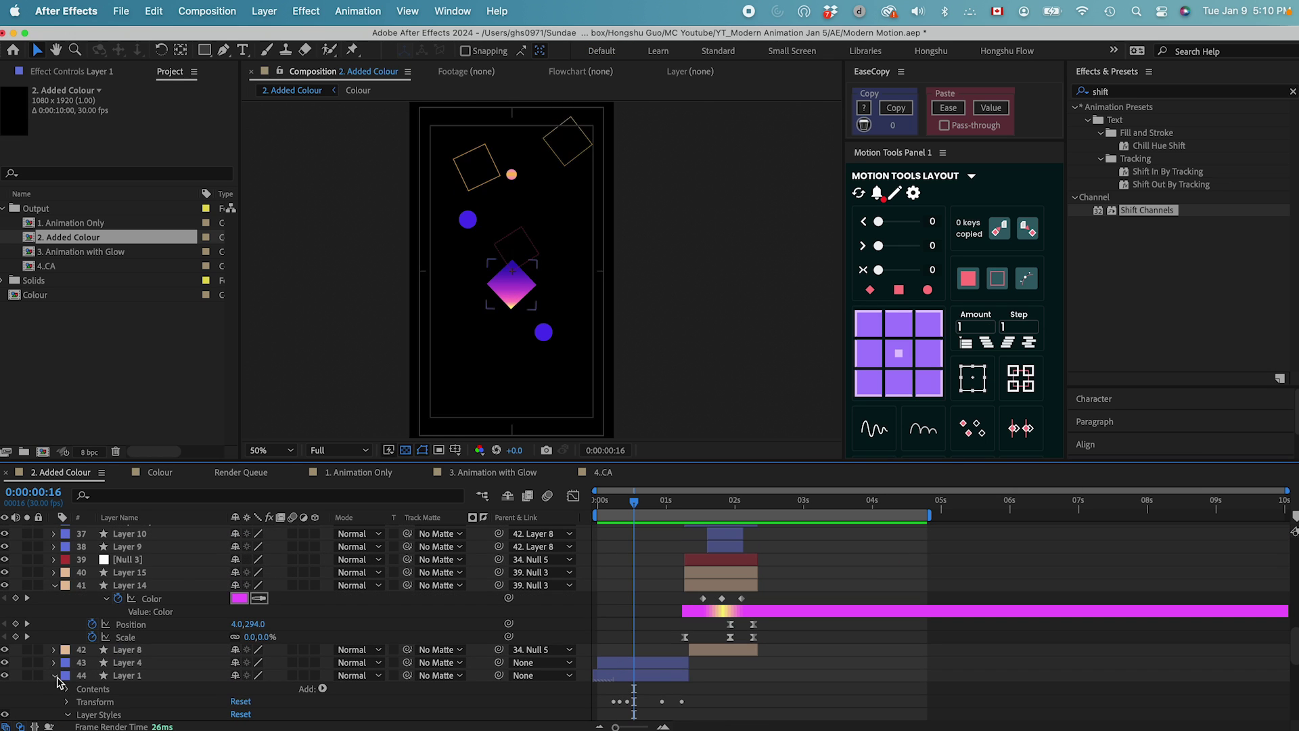
pyautogui.click(54, 675)
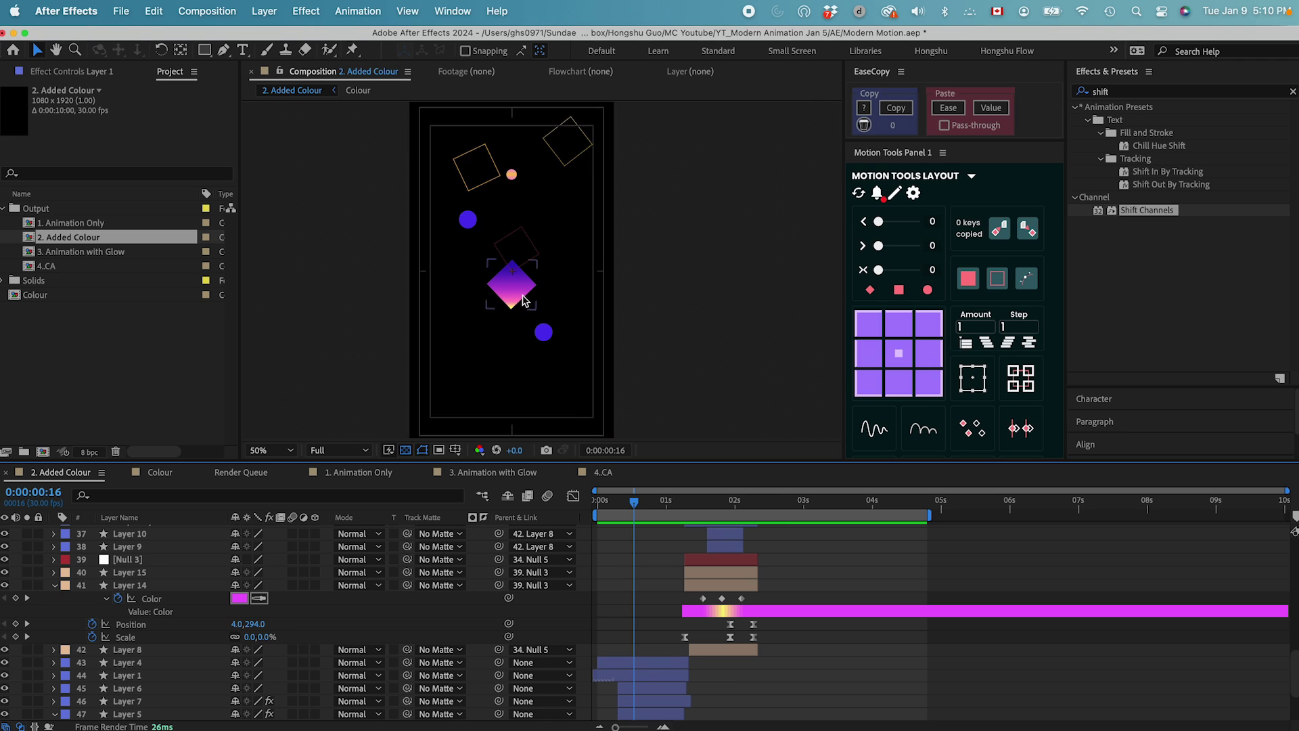
# Play the coloured animation from the start of the composition, then park the playhead at 0:00:01:04.
pyautogui.moveTo(639, 509); pyautogui.dragTo(603, 509)
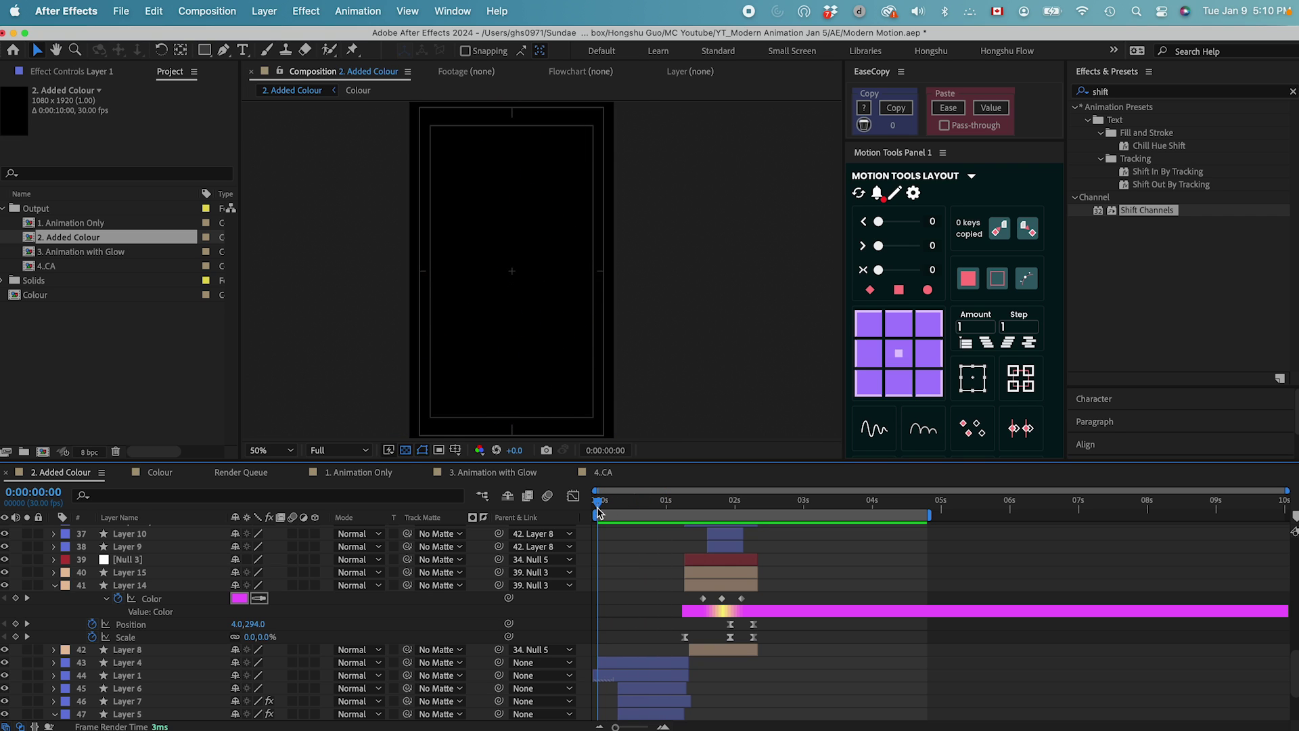
pyautogui.press('space')
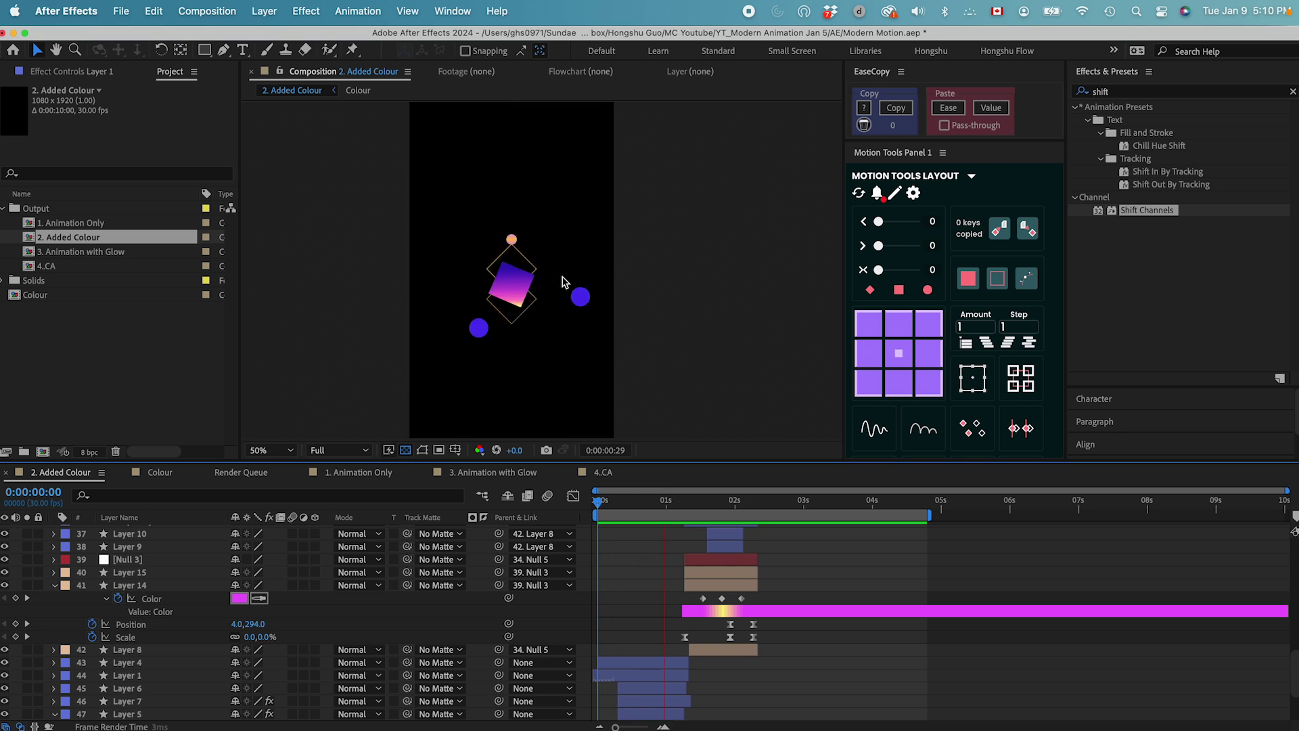
pyautogui.moveTo(629, 509); pyautogui.dragTo(674, 507)
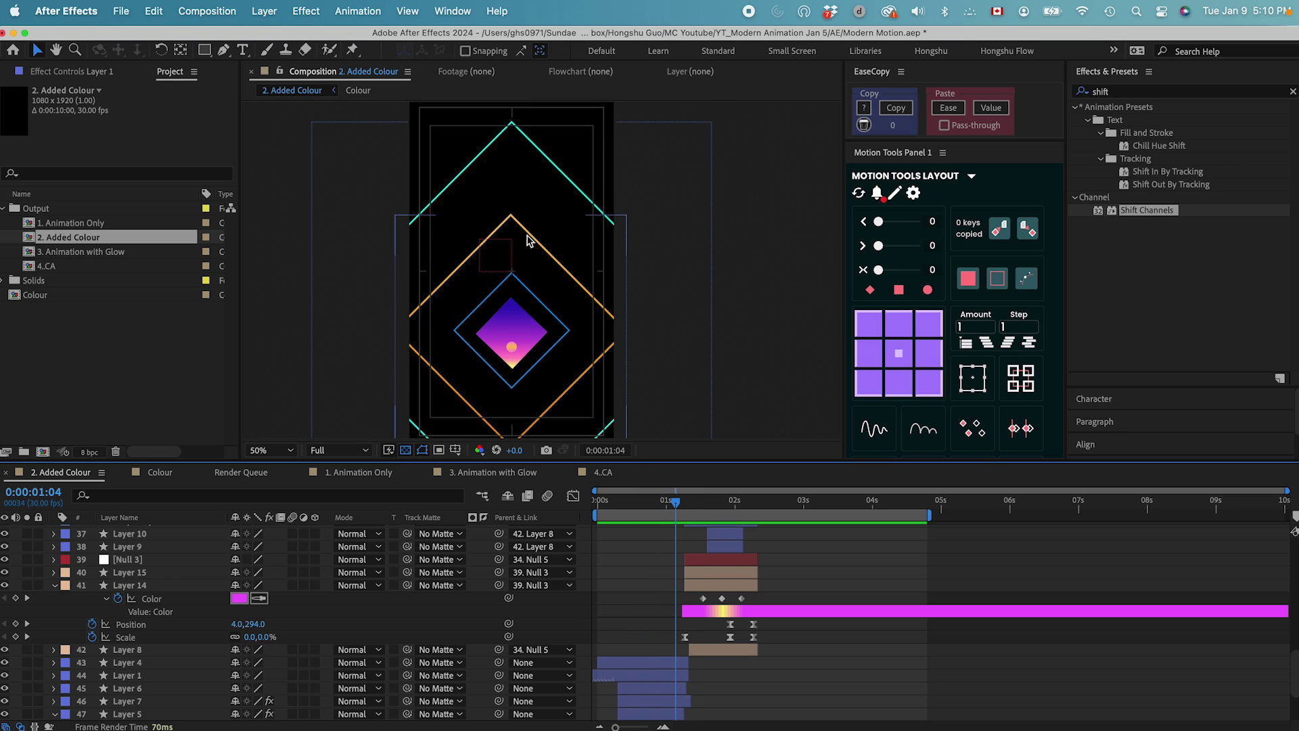
# Select Layer 7 and show its Hue/Saturation effect settings, with the composition preview at 50%.
pyautogui.scroll(-4, 533, 256)
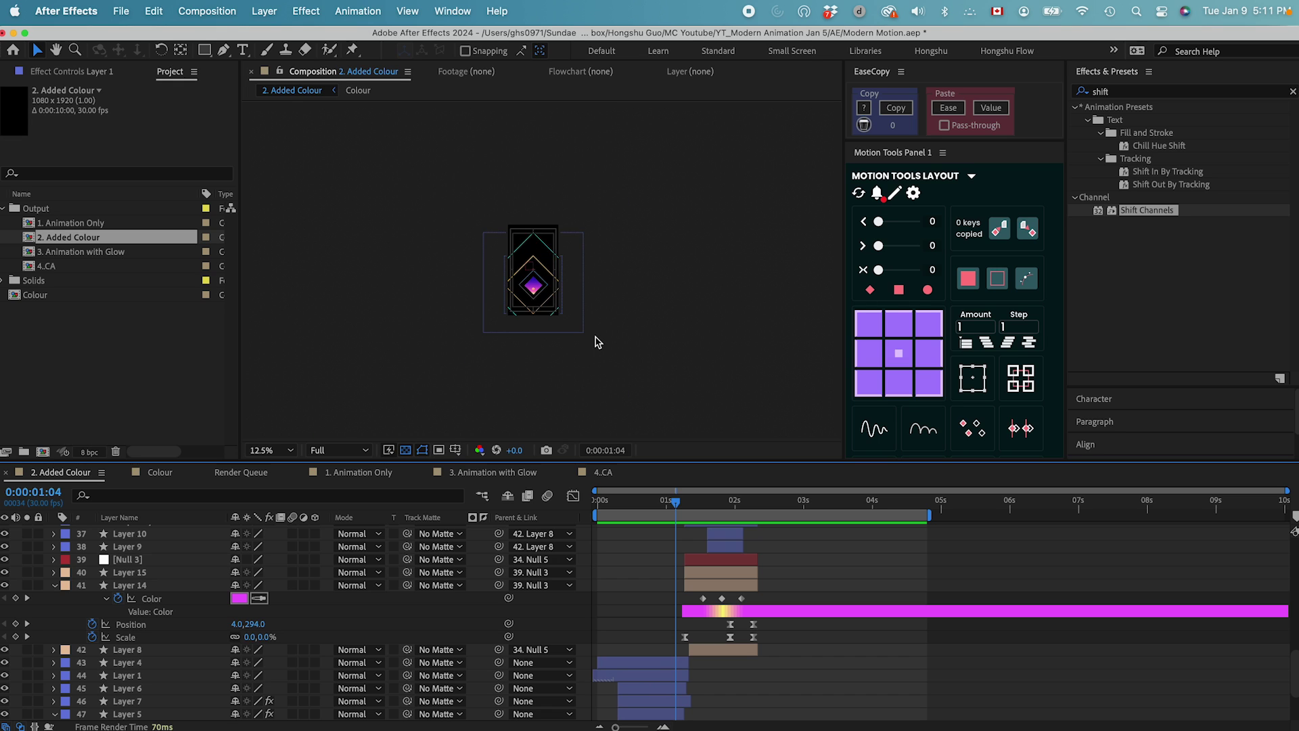
pyautogui.press('.')
pyautogui.press('.')
pyautogui.press('.')
pyautogui.press('.')
pyautogui.scroll(-3, 661, 653)
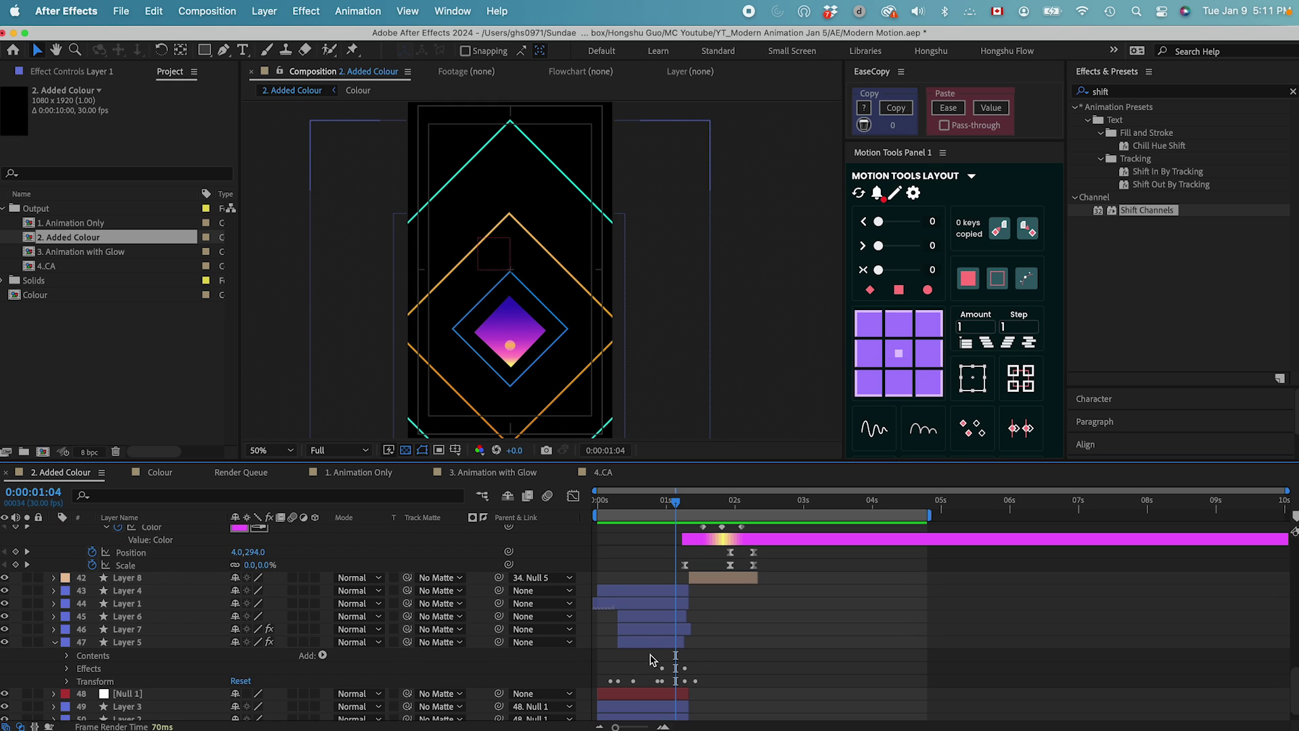
pyautogui.click(657, 642)
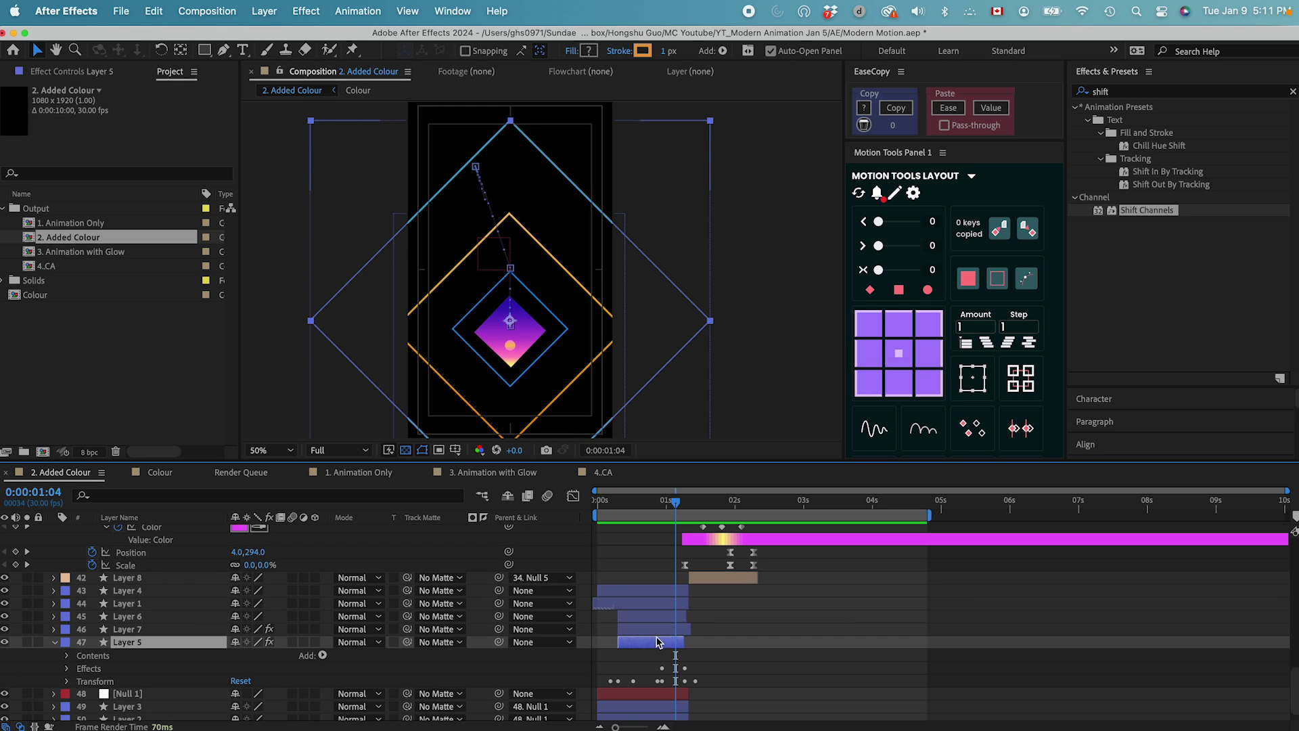
pyautogui.click(131, 634)
pyautogui.click(88, 73)
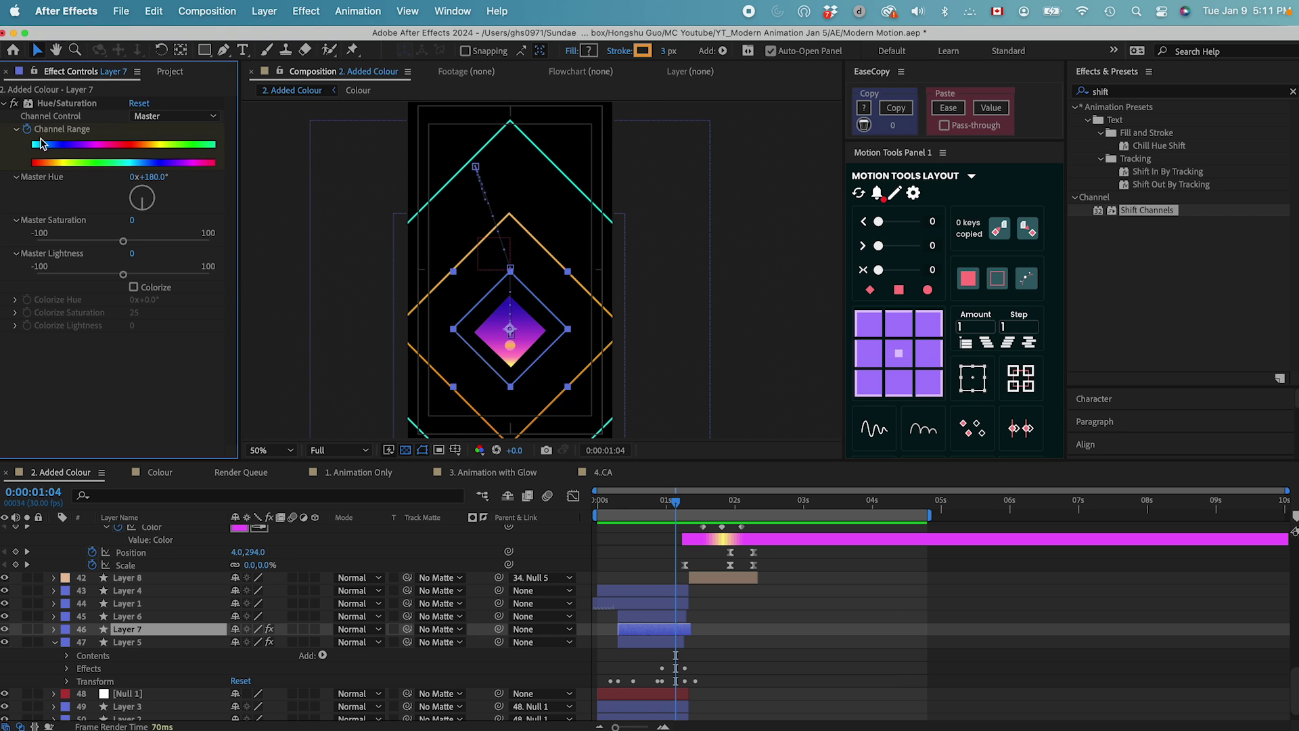
# Reveal Layer 7's keyframes and scrub around 0:00:01:02 to examine how the Channel Range keyframes shift the outline's hue.
pyautogui.press('u')
pyautogui.moveTo(690, 504); pyautogui.dragTo(671, 504)
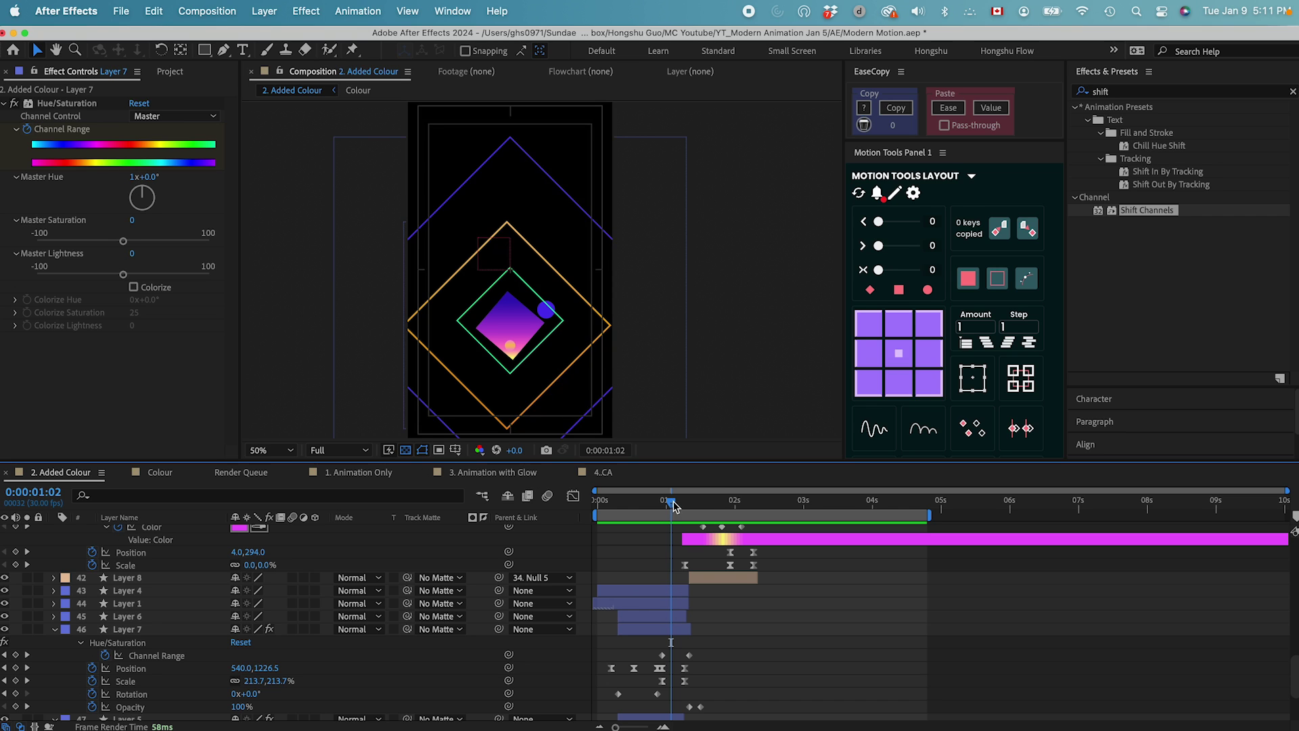
pyautogui.moveTo(672, 504)
pyautogui.mouseDown()
pyautogui.moveTo(684, 504)
pyautogui.moveTo(641, 504)
pyautogui.moveTo(670, 504)
pyautogui.mouseUp()
pyautogui.press('space')
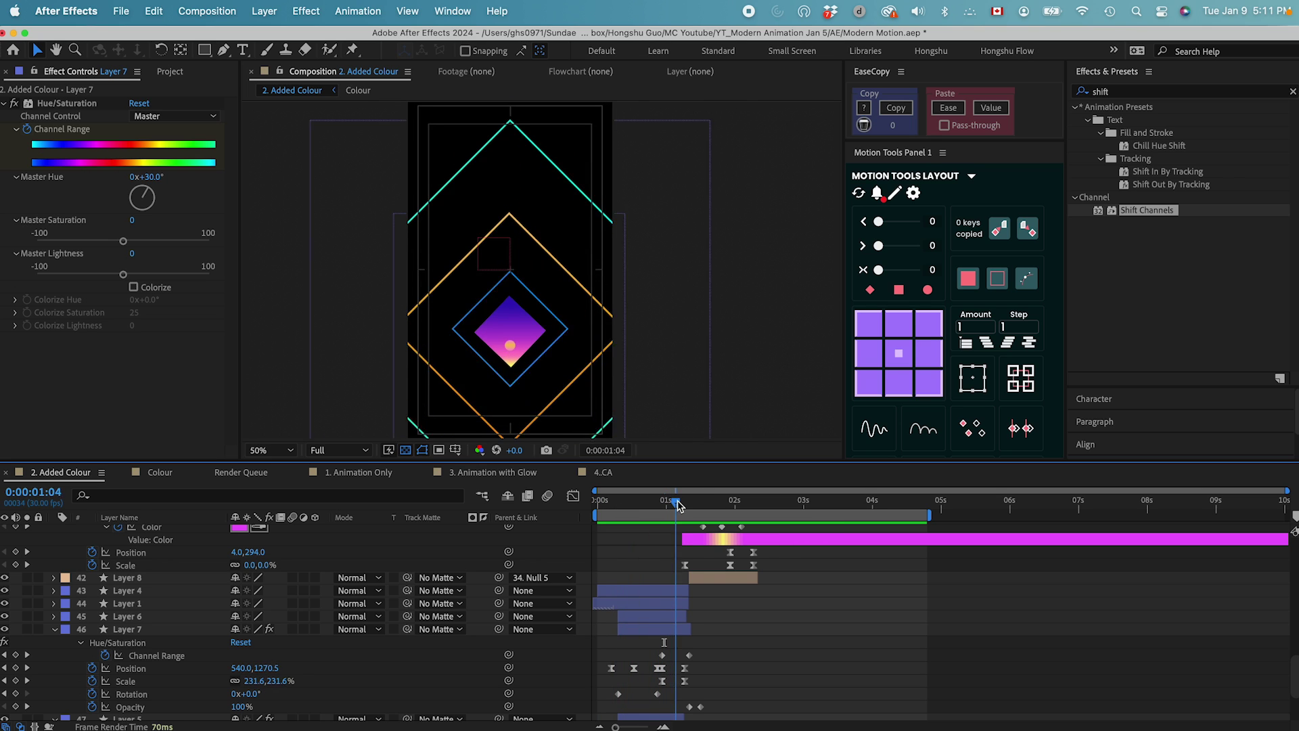
# Scrub from 0:00:01:23 to 0:00:02:02 to examine the colour change of the large circle outlines and the gradient ball.
pyautogui.click(704, 504)
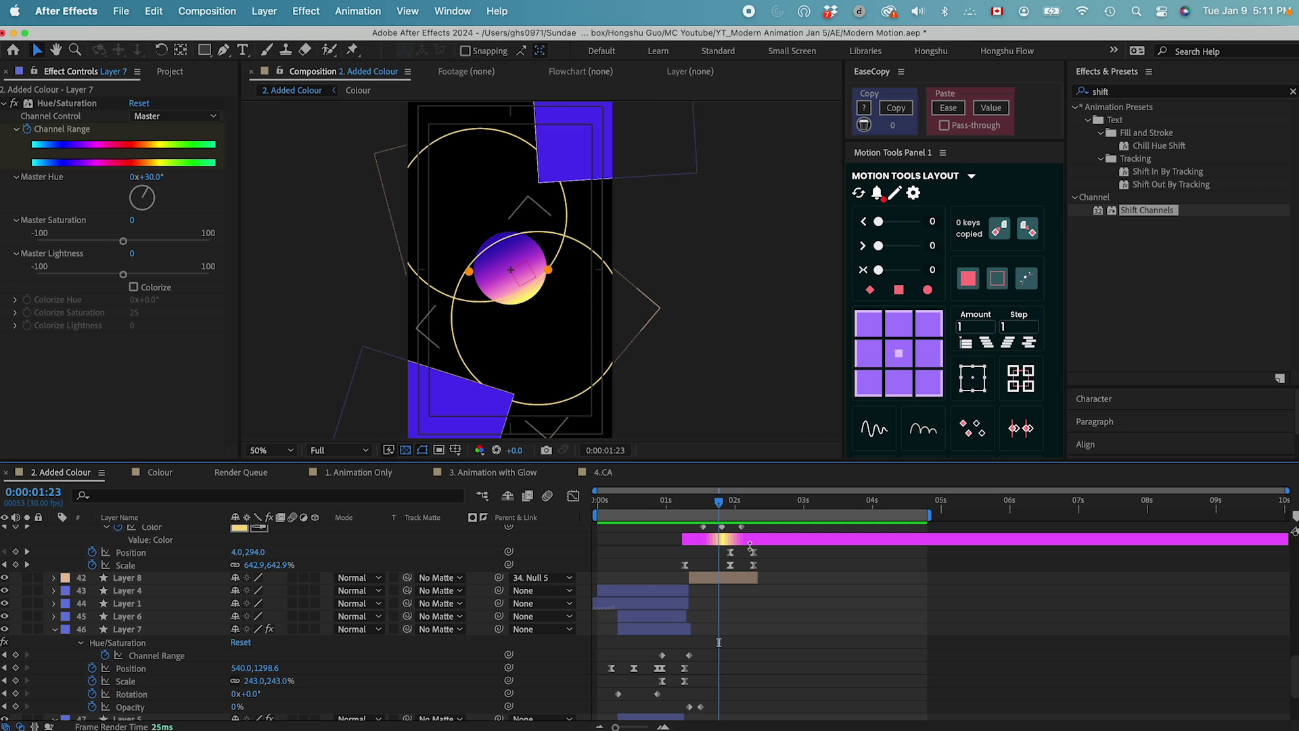
pyautogui.scroll(3, 739, 557)
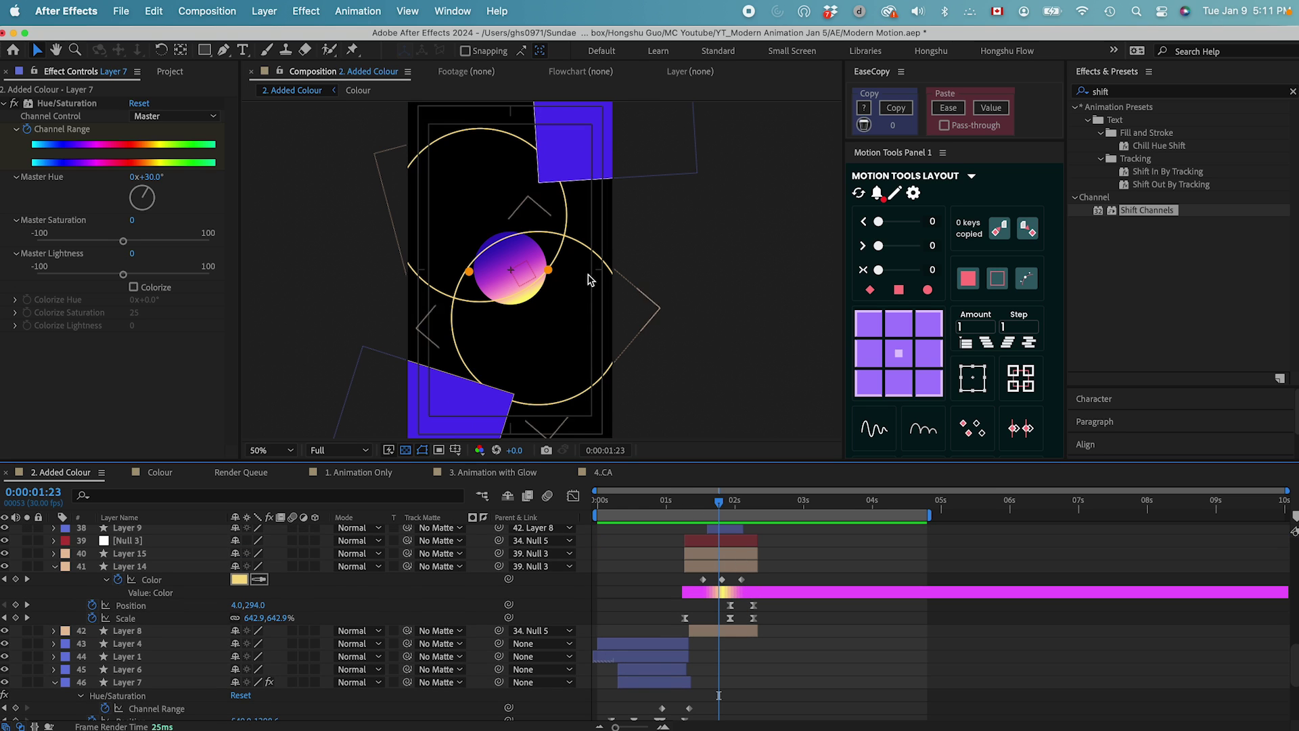
pyautogui.moveTo(730, 513); pyautogui.dragTo(737, 512)
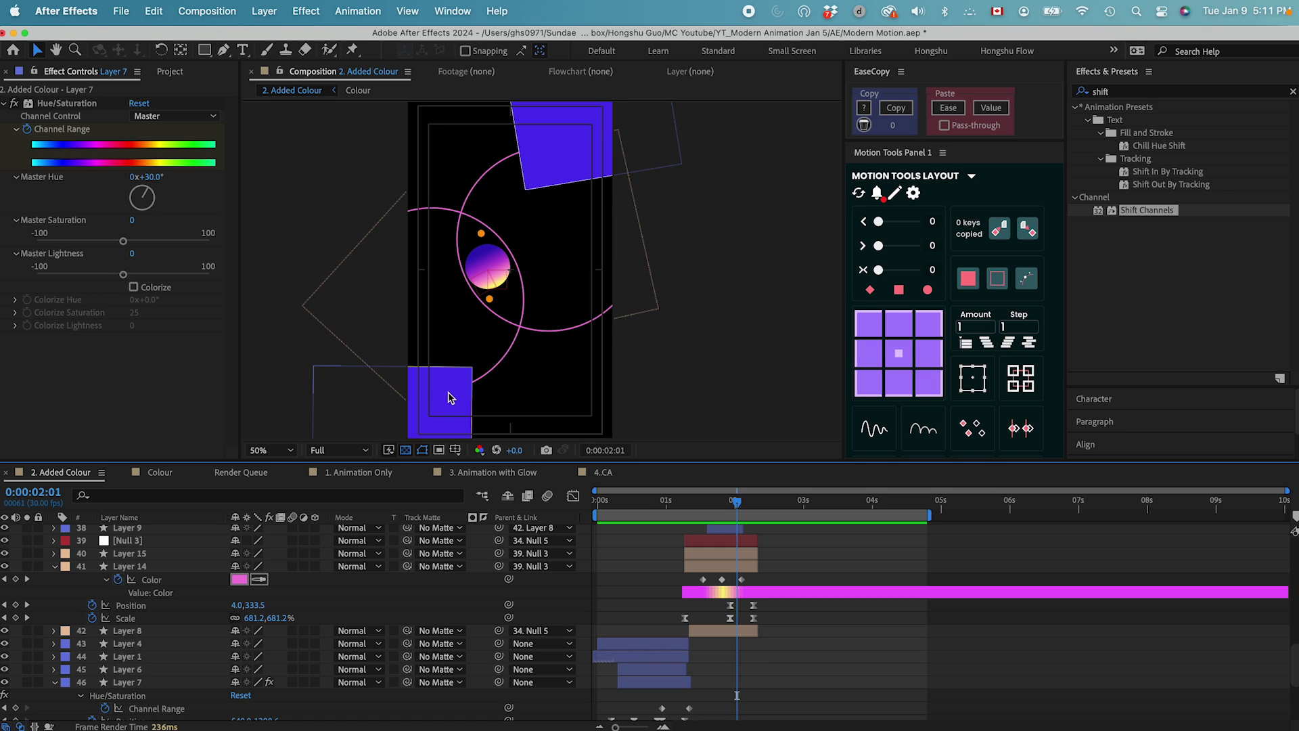
pyautogui.moveTo(739, 509)
pyautogui.mouseDown()
pyautogui.moveTo(753, 505)
pyautogui.moveTo(740, 508)
pyautogui.mouseUp()
pyautogui.press('h')
pyautogui.moveTo(662, 341); pyautogui.dragTo(640, 368)
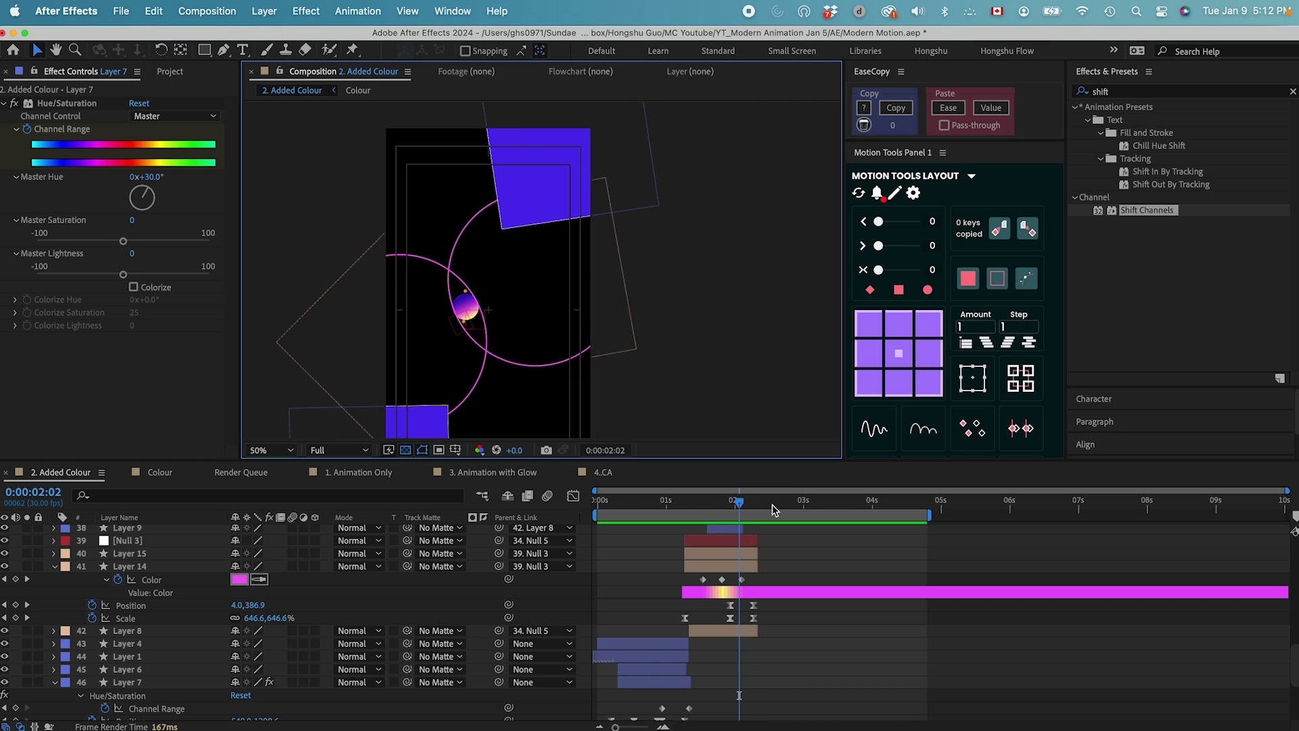
# Scrub between 0:00:02:04 and 0:00:02:15 to examine how the two large filled squares change colour.
pyautogui.moveTo(742, 509); pyautogui.dragTo(749, 506)
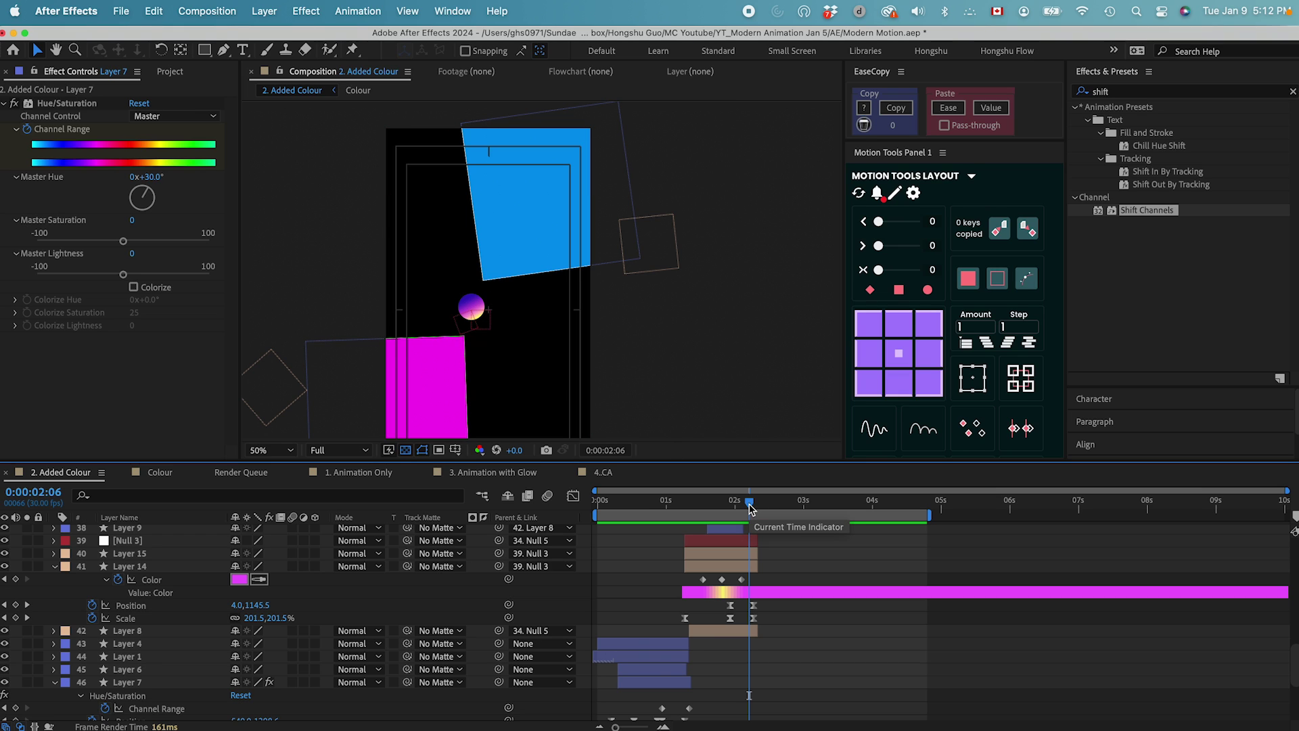
pyautogui.moveTo(749, 506)
pyautogui.mouseDown()
pyautogui.moveTo(760, 509)
pyautogui.moveTo(747, 509)
pyautogui.mouseUp()
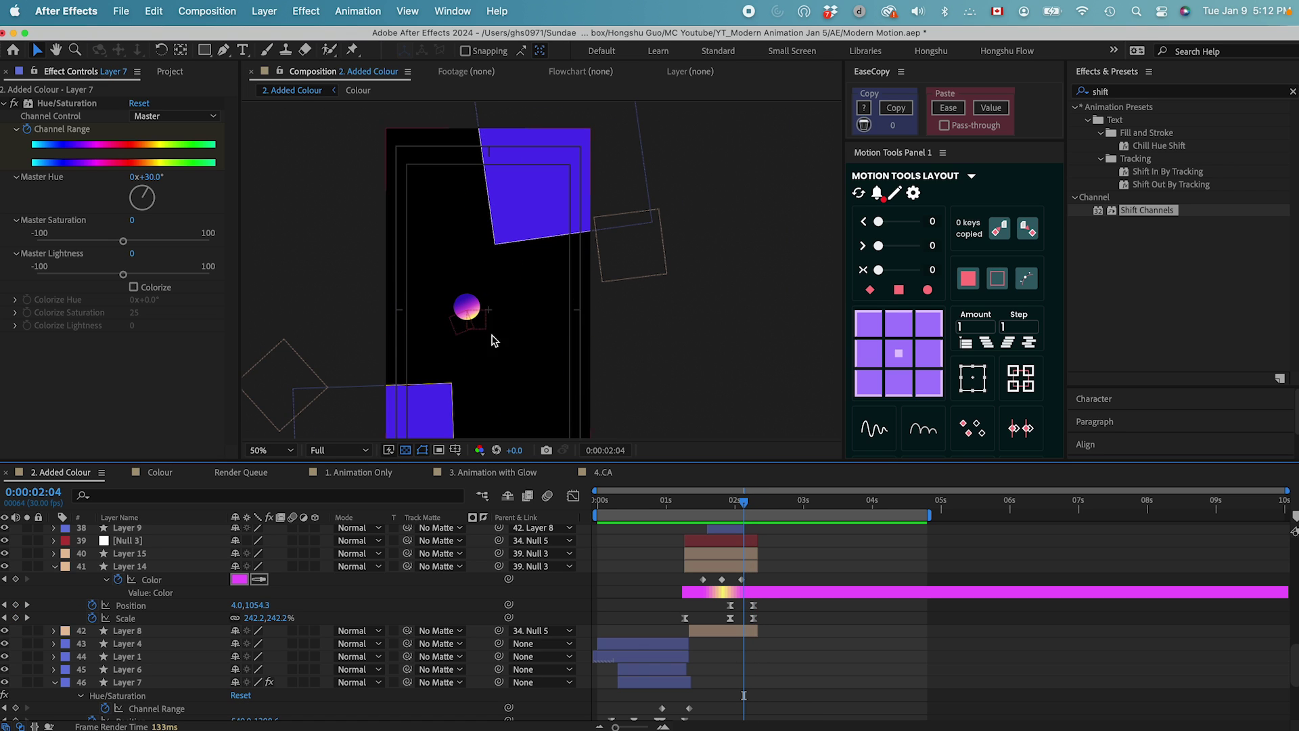
pyautogui.moveTo(748, 506); pyautogui.dragTo(752, 506)
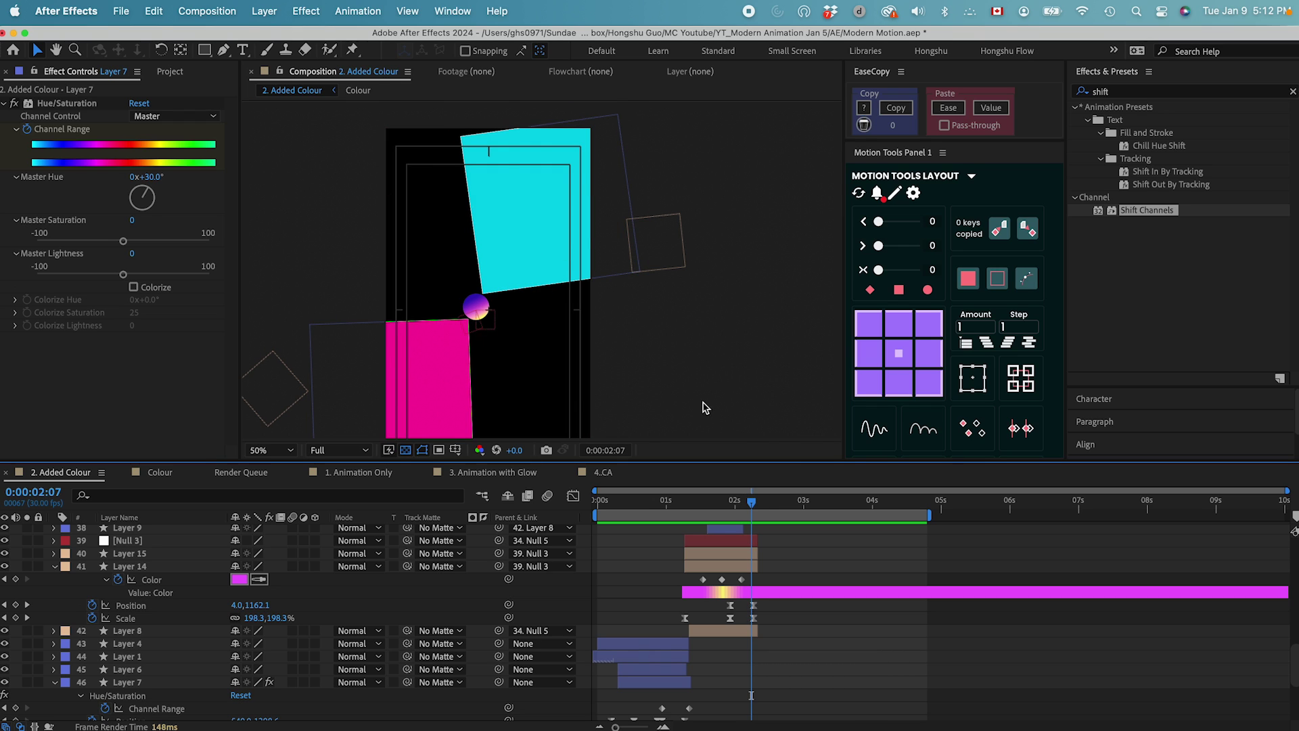
pyautogui.moveTo(753, 506)
pyautogui.mouseDown()
pyautogui.moveTo(799, 507)
pyautogui.moveTo(737, 509)
pyautogui.moveTo(790, 509)
pyautogui.moveTo(769, 507)
pyautogui.mouseUp()
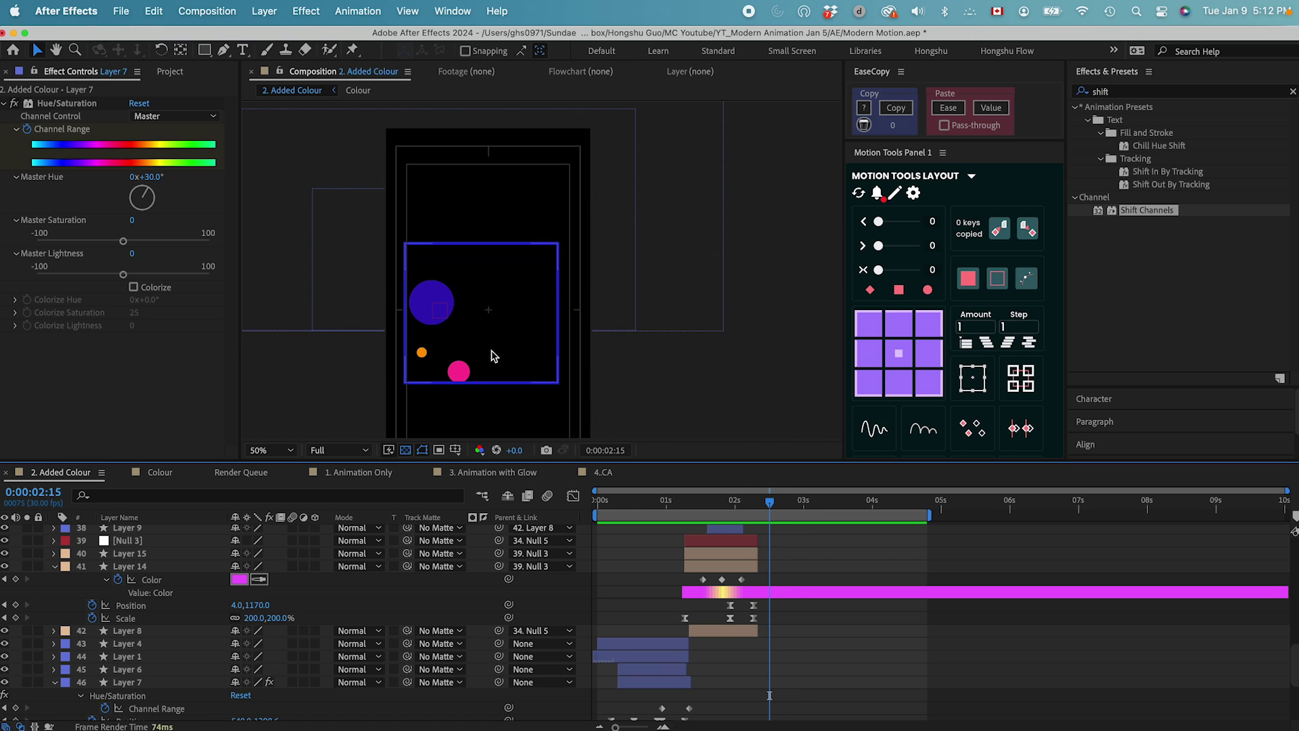
# Step back five frames to 0:00:02:10, then scrub to 0:00:02:13 to examine the coloured balls and framing square.
pyautogui.press('pageup')
pyautogui.press('pageup')
pyautogui.press('pageup')
pyautogui.press('pageup')
pyautogui.press('pageup')
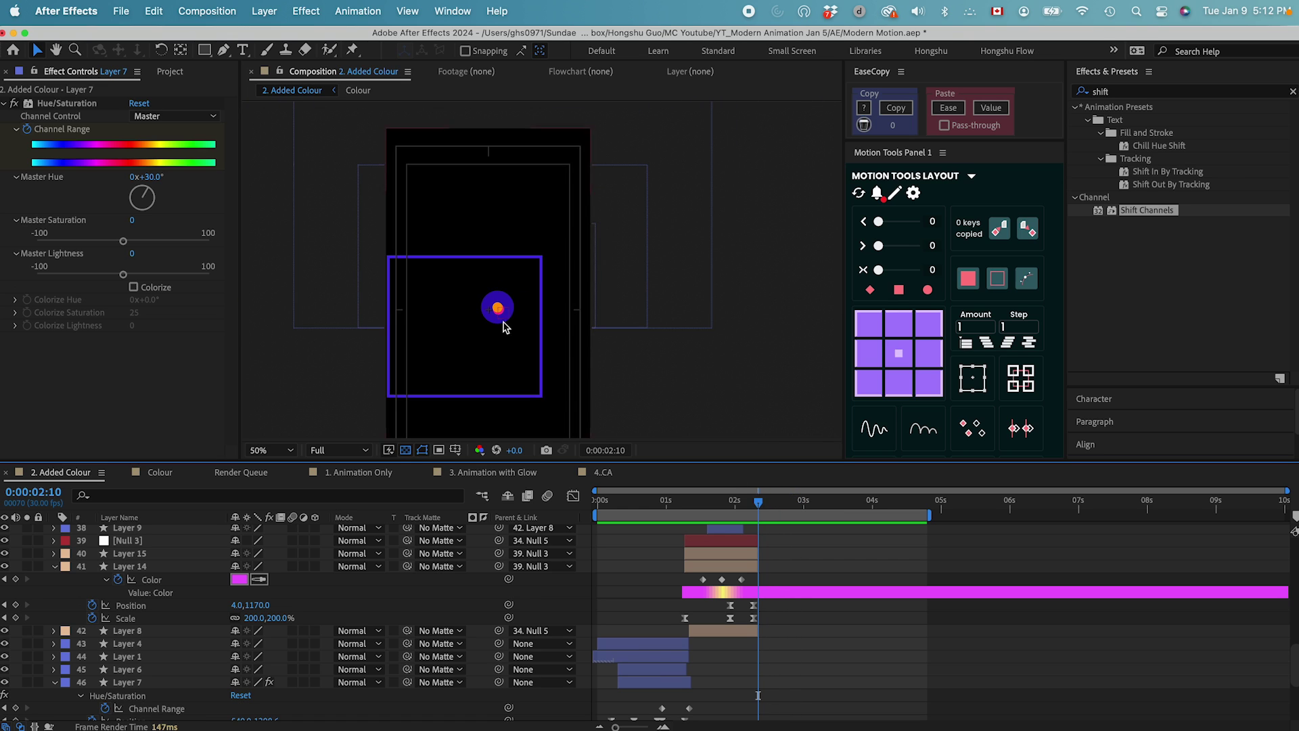
pyautogui.moveTo(763, 507); pyautogui.dragTo(768, 509)
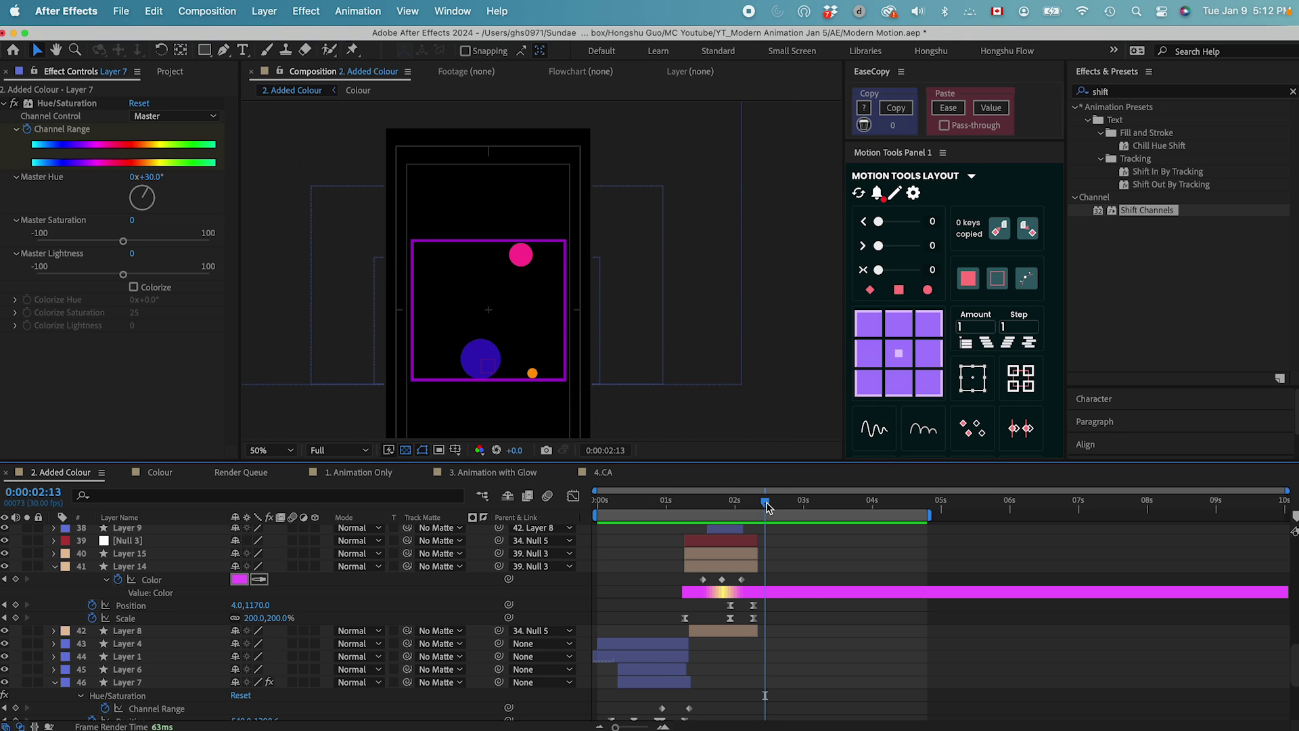
# Scrub through 0:00:03:00 and 0:00:03:08 to 0:00:03:12 to examine the nested balls and the coloured rectangle outlines.
pyautogui.moveTo(767, 506); pyautogui.dragTo(805, 507)
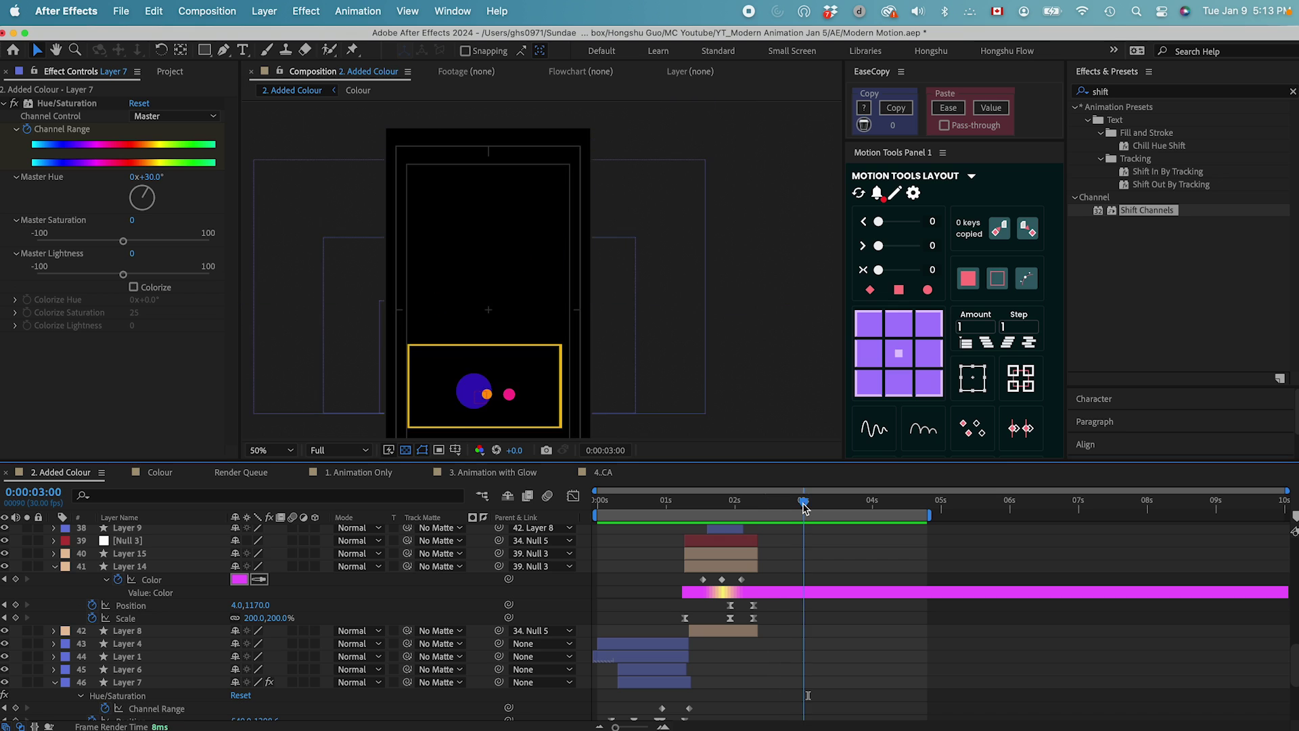
pyautogui.moveTo(806, 509); pyautogui.dragTo(825, 507)
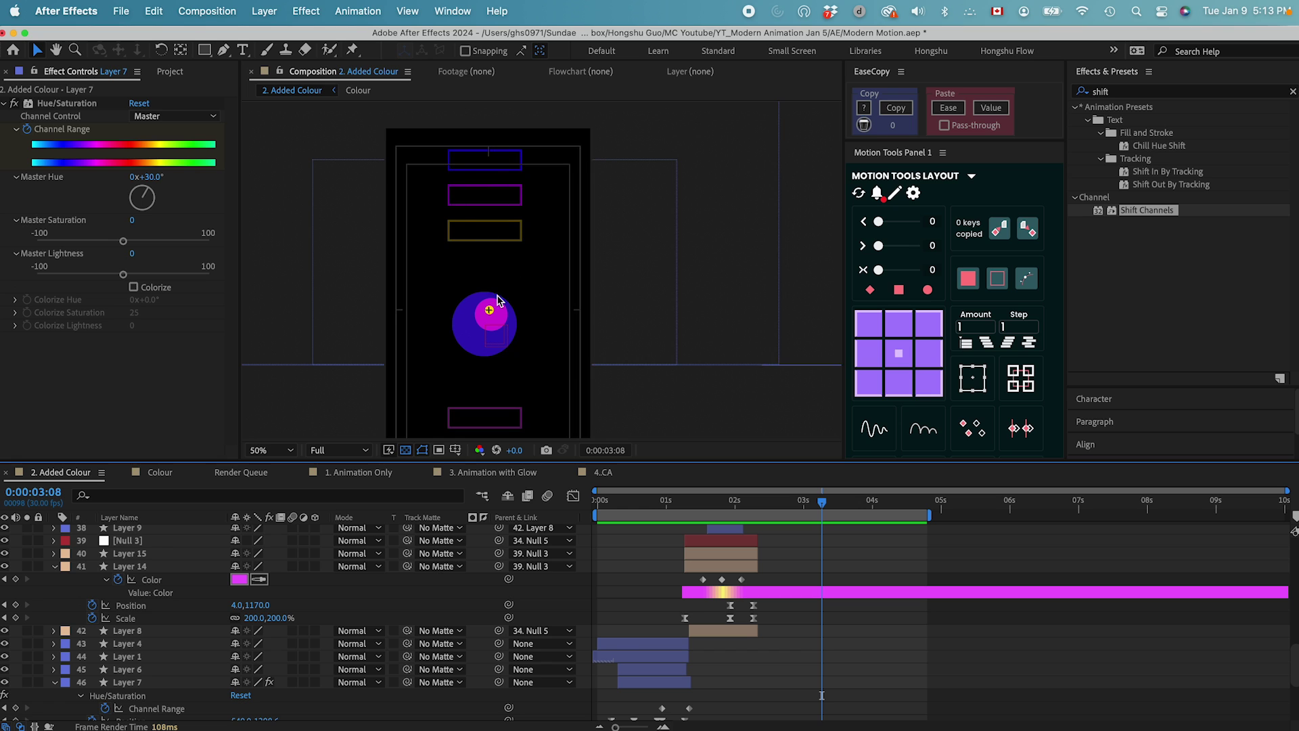
pyautogui.moveTo(826, 509); pyautogui.dragTo(831, 509)
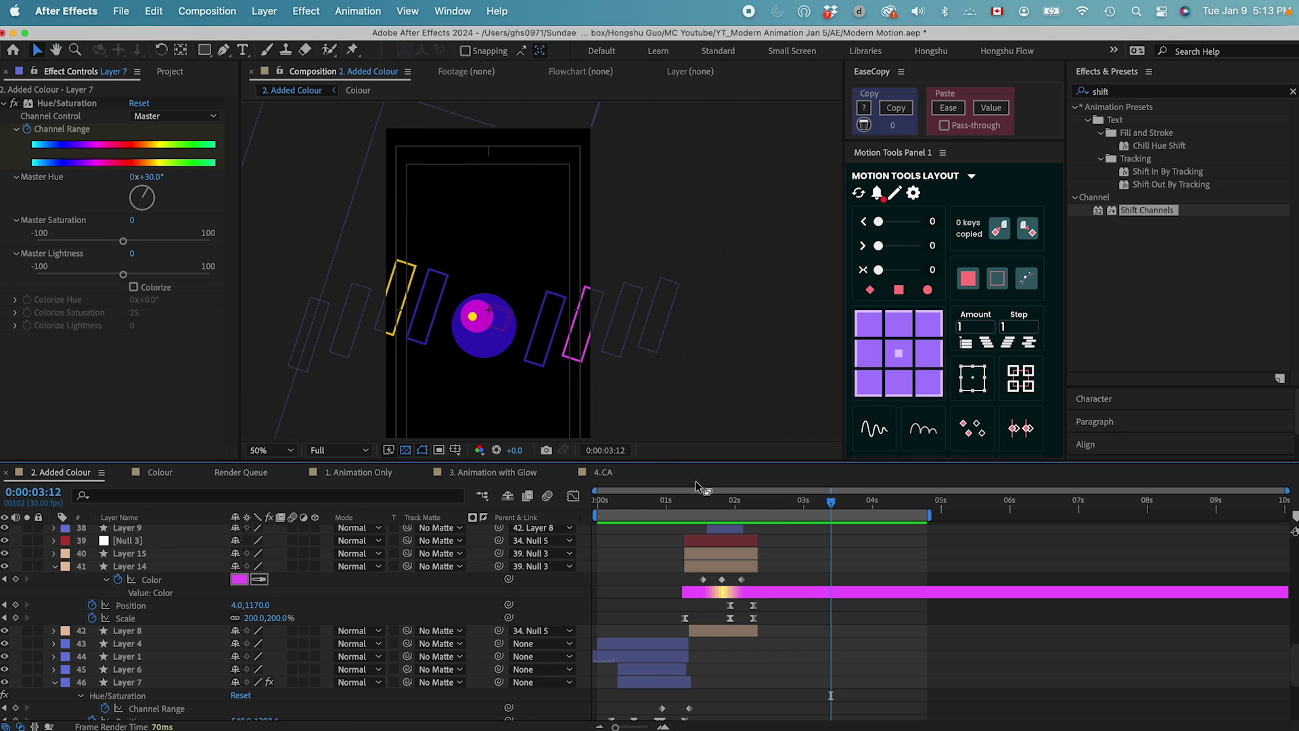
# Select Shape Layer 3 through Shape Layer 10 to identify the rectangle layers, then clear the selection.
pyautogui.scroll(10, 794, 547)
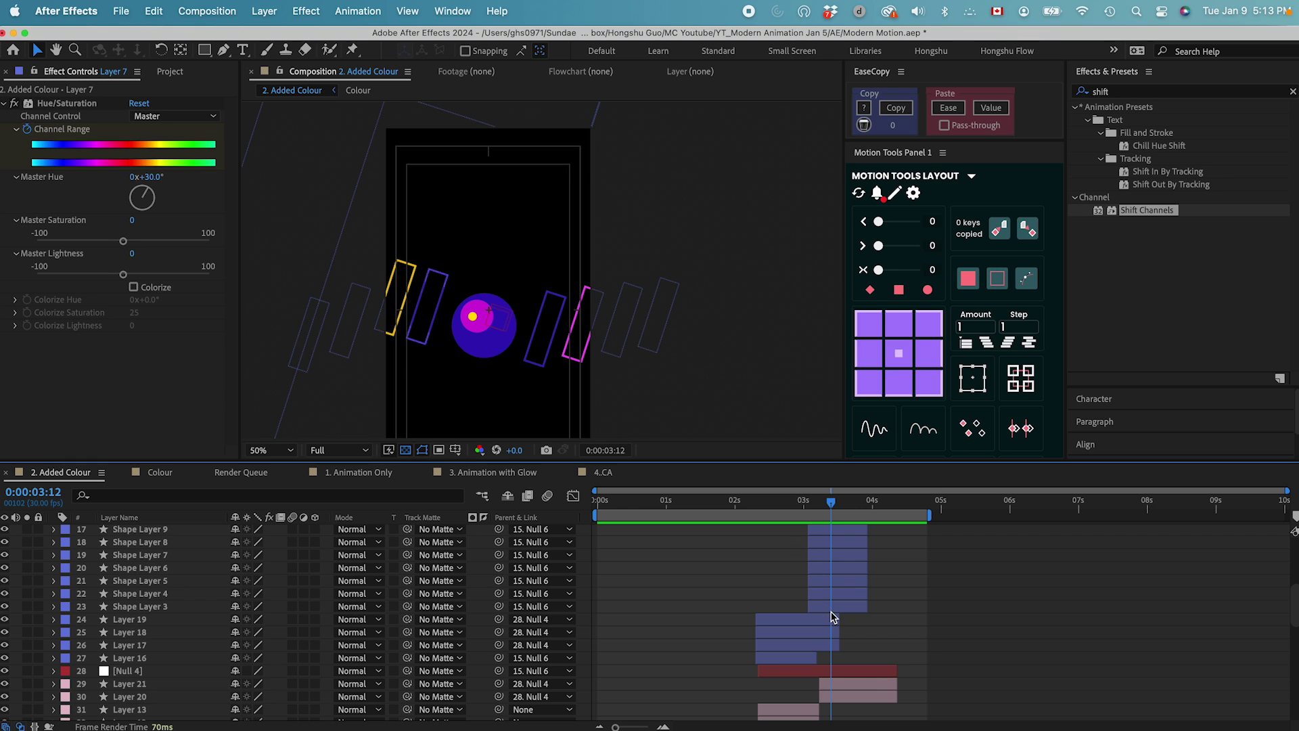
pyautogui.click(837, 607)
pyautogui.scroll(3, 839, 609)
pyautogui.keyDown('shift'); pyautogui.click(838, 585); pyautogui.keyUp('shift')
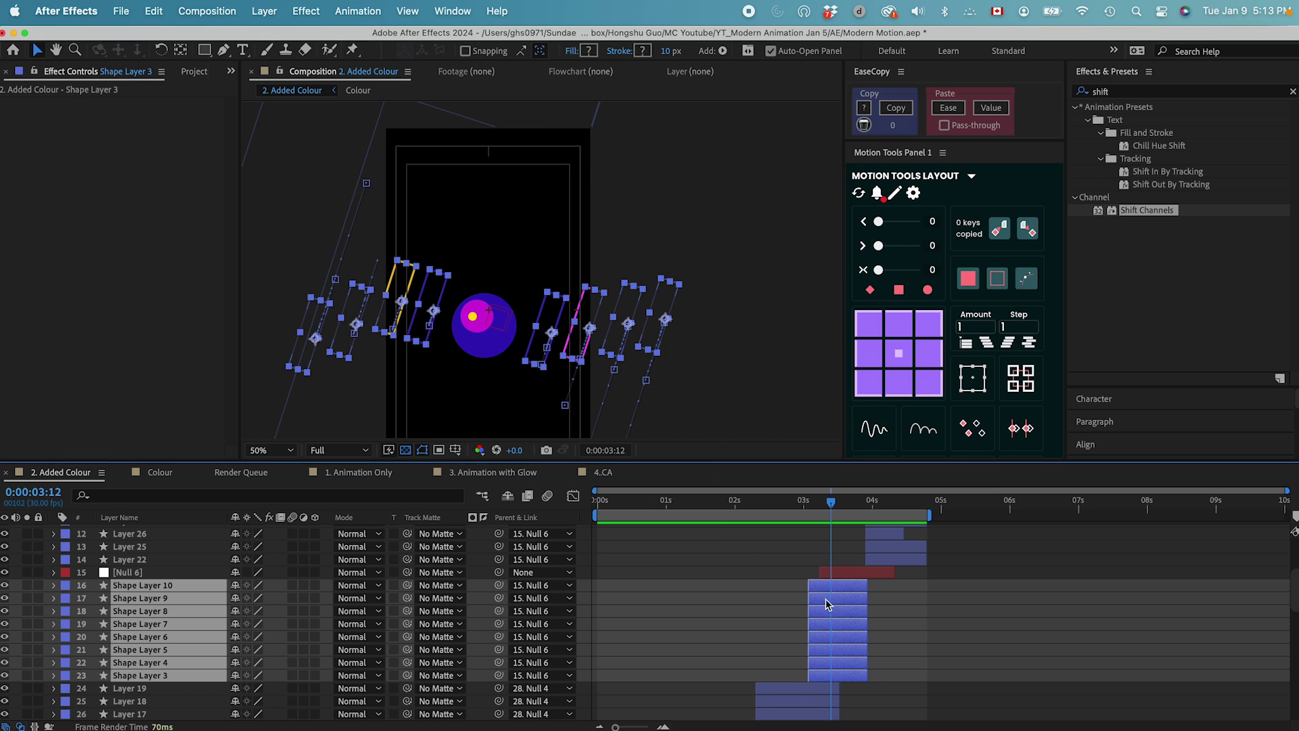
pyautogui.click(781, 589)
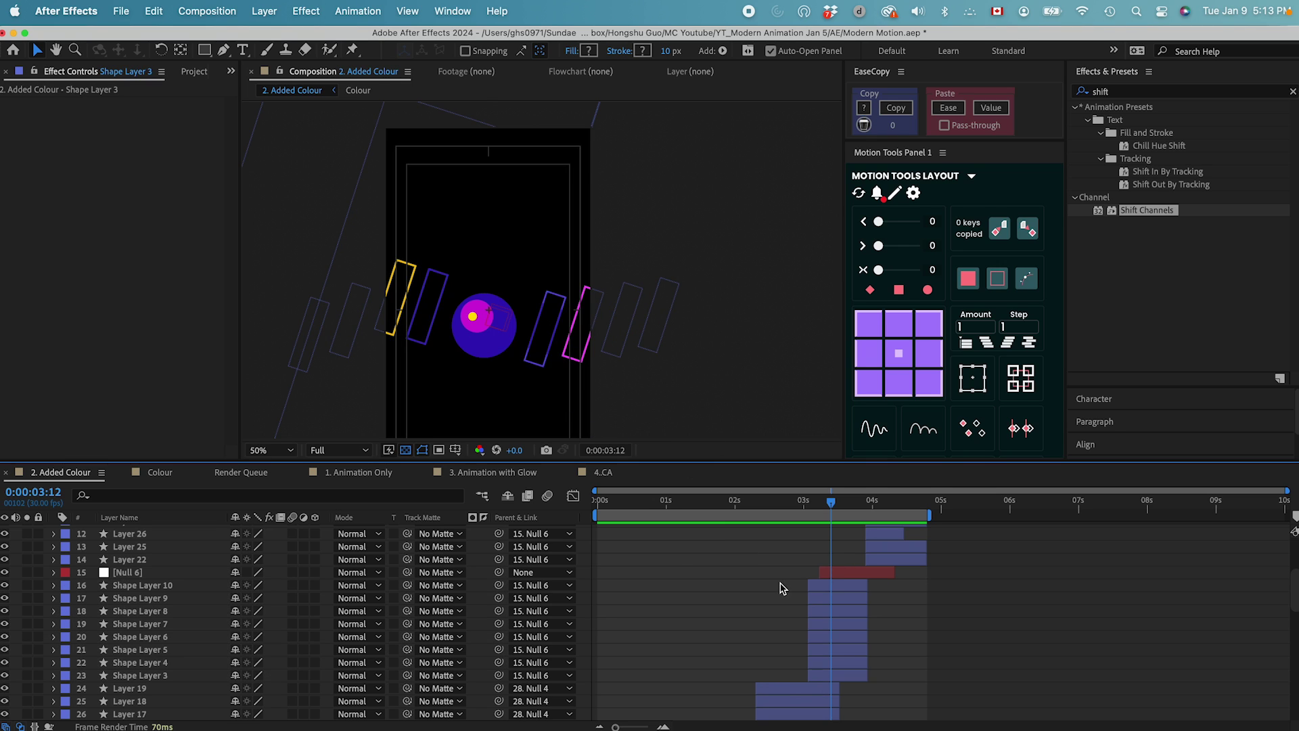
# Reveal Null 6's Rotation keyframes and scrub to 0:00:03:27 to examine the turning row of rectangles.
pyautogui.click(841, 572)
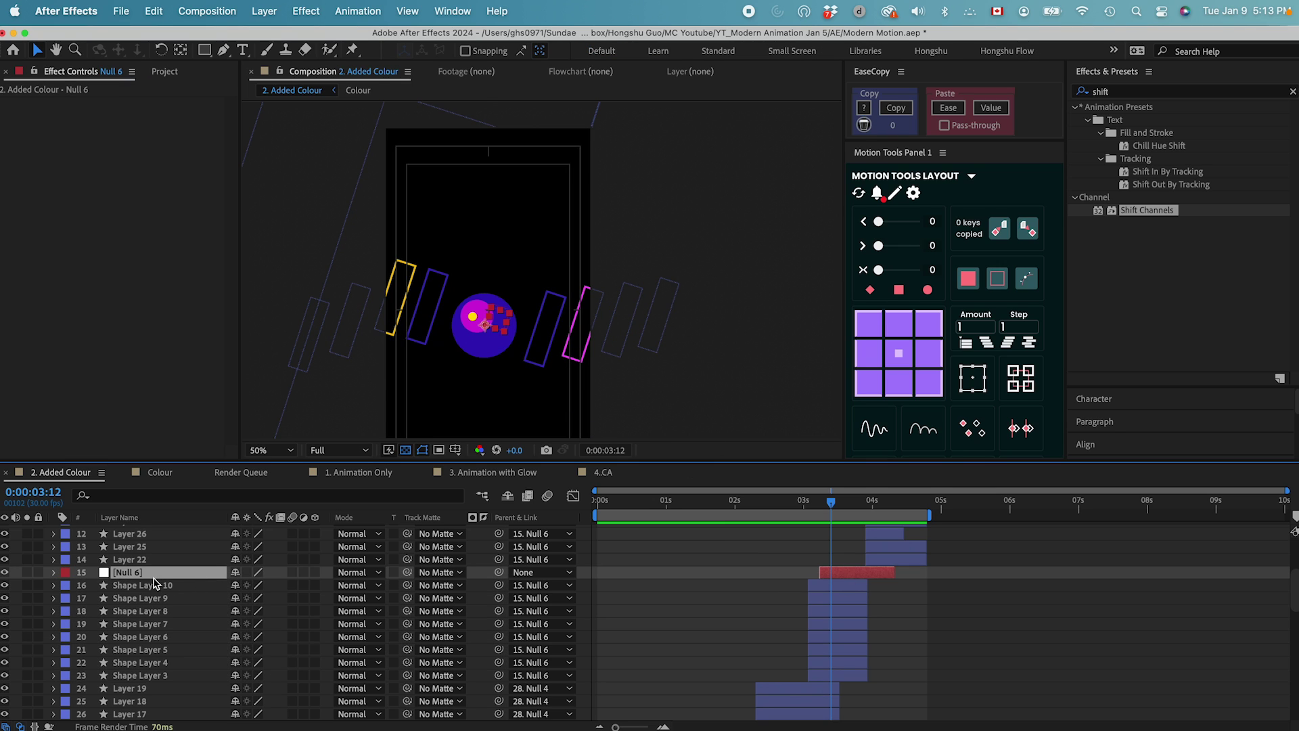
pyautogui.press('u')
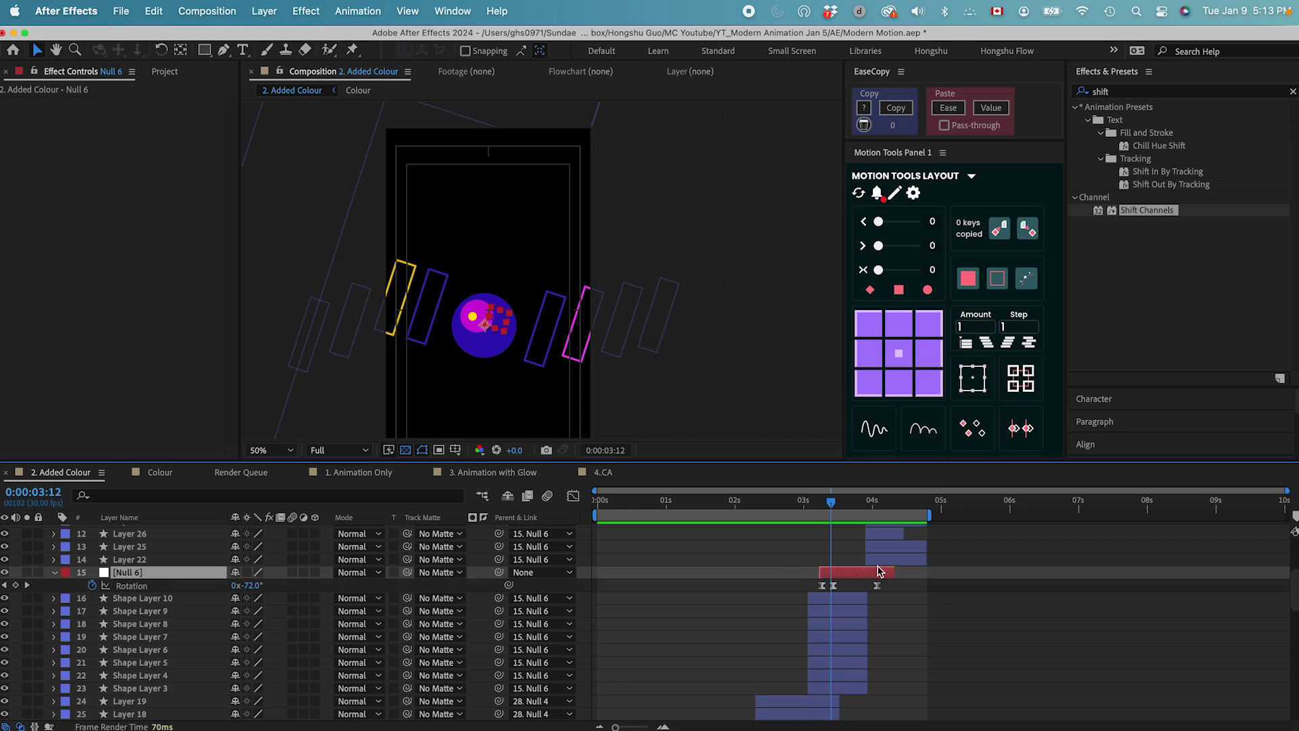
pyautogui.moveTo(830, 506); pyautogui.dragTo(866, 508)
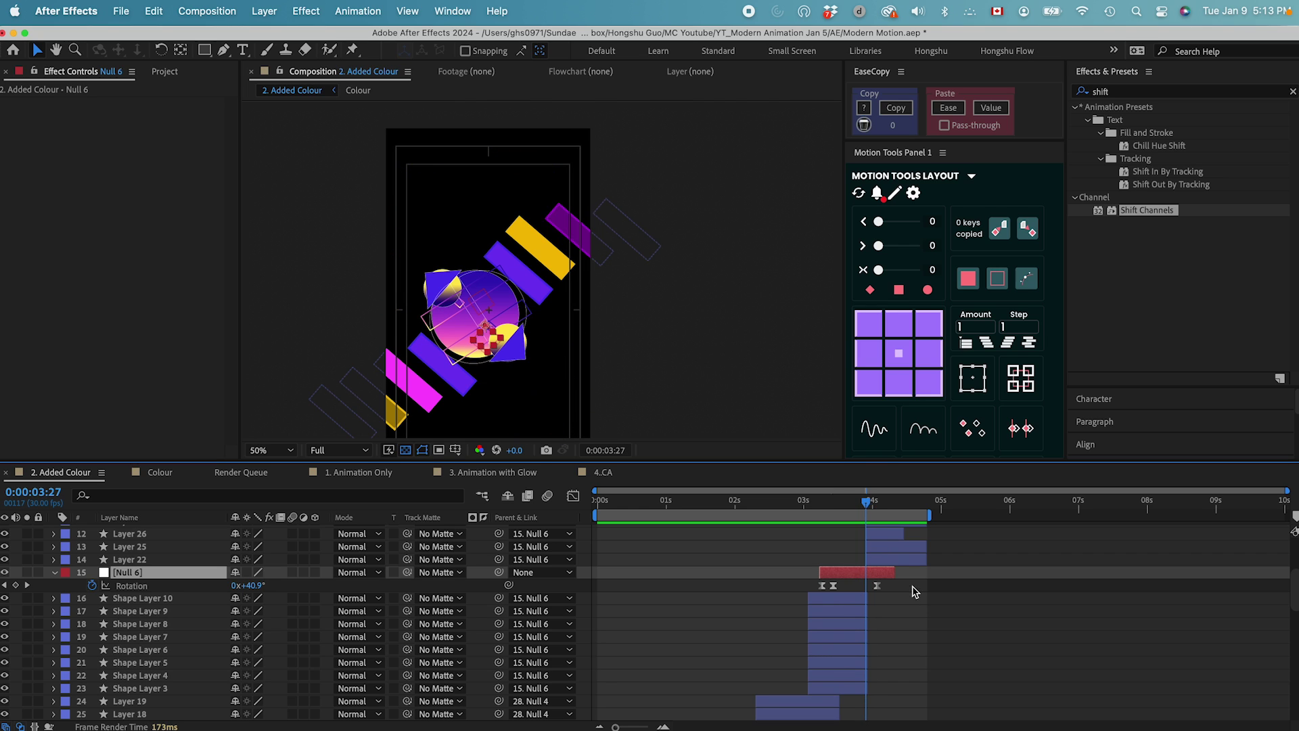
# Scrub from 0:00:04:02 through 0:00:04:14 to 0:00:04:23 to examine the mirrored shapes closing into the purple diamond.
pyautogui.moveTo(869, 507)
pyautogui.mouseDown()
pyautogui.moveTo(895, 508)
pyautogui.moveTo(878, 508)
pyautogui.mouseUp()
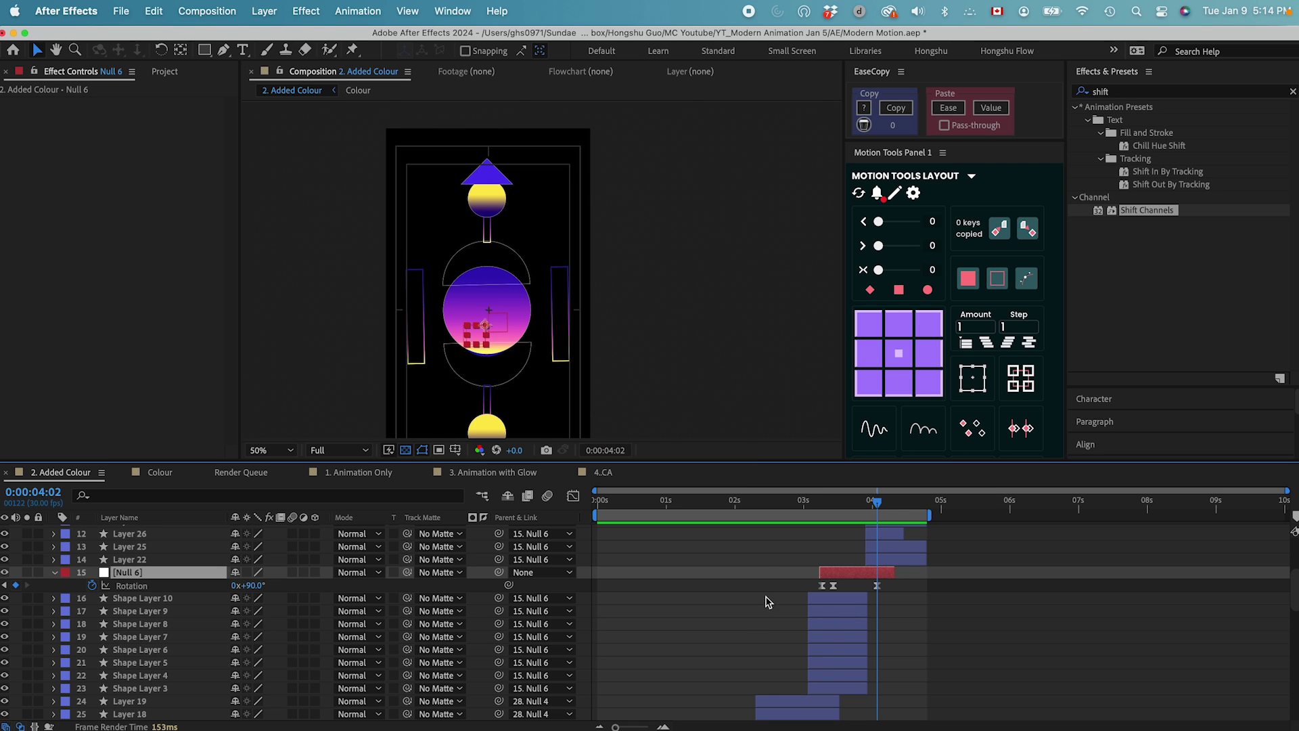
pyautogui.scroll(4, 771, 582)
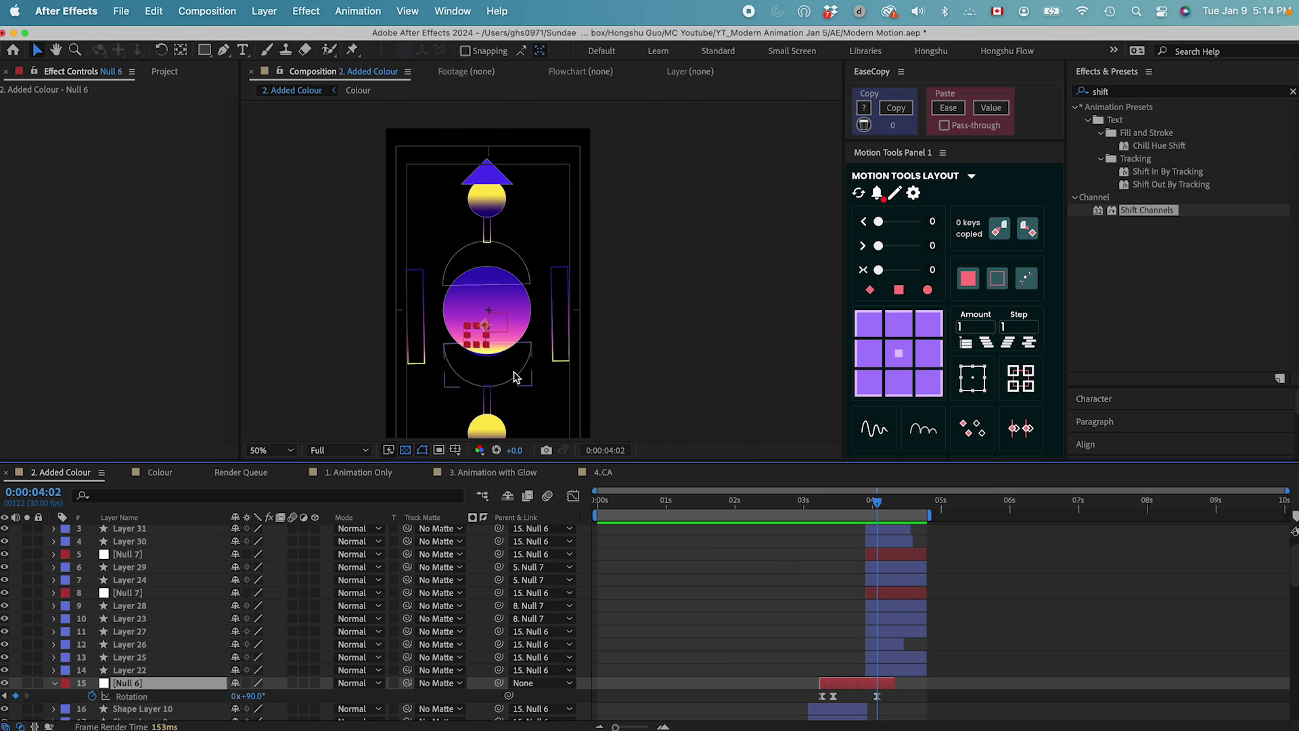
pyautogui.moveTo(894, 513)
pyautogui.mouseDown()
pyautogui.moveTo(866, 507)
pyautogui.moveTo(894, 507)
pyautogui.mouseUp()
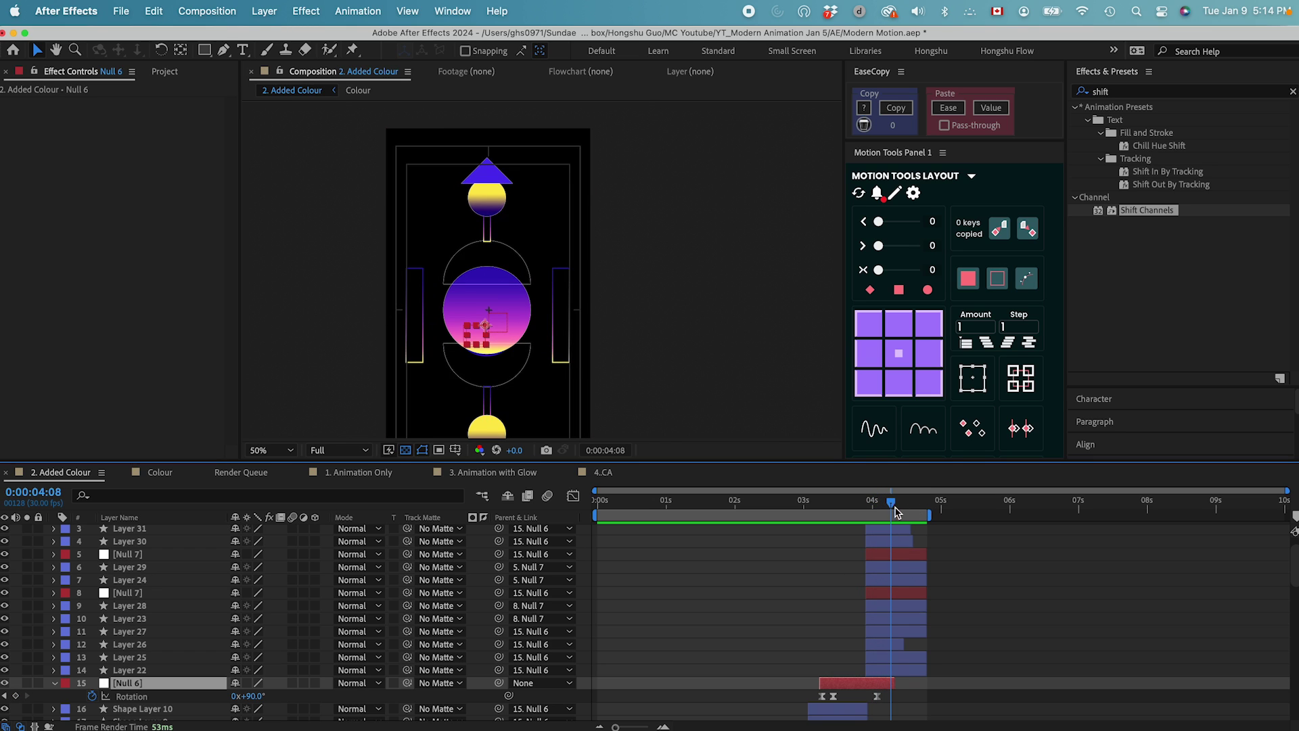
pyautogui.moveTo(891, 509); pyautogui.dragTo(907, 509)
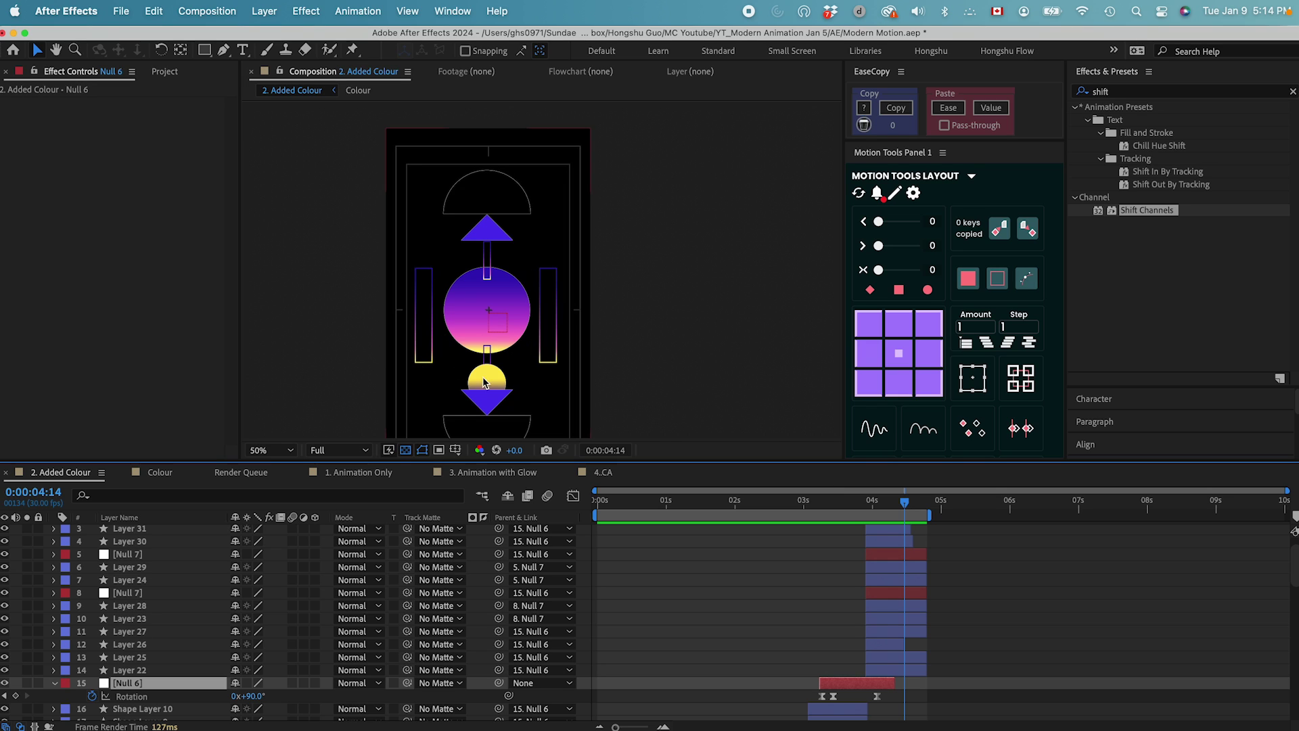
pyautogui.moveTo(908, 509); pyautogui.dragTo(920, 508)
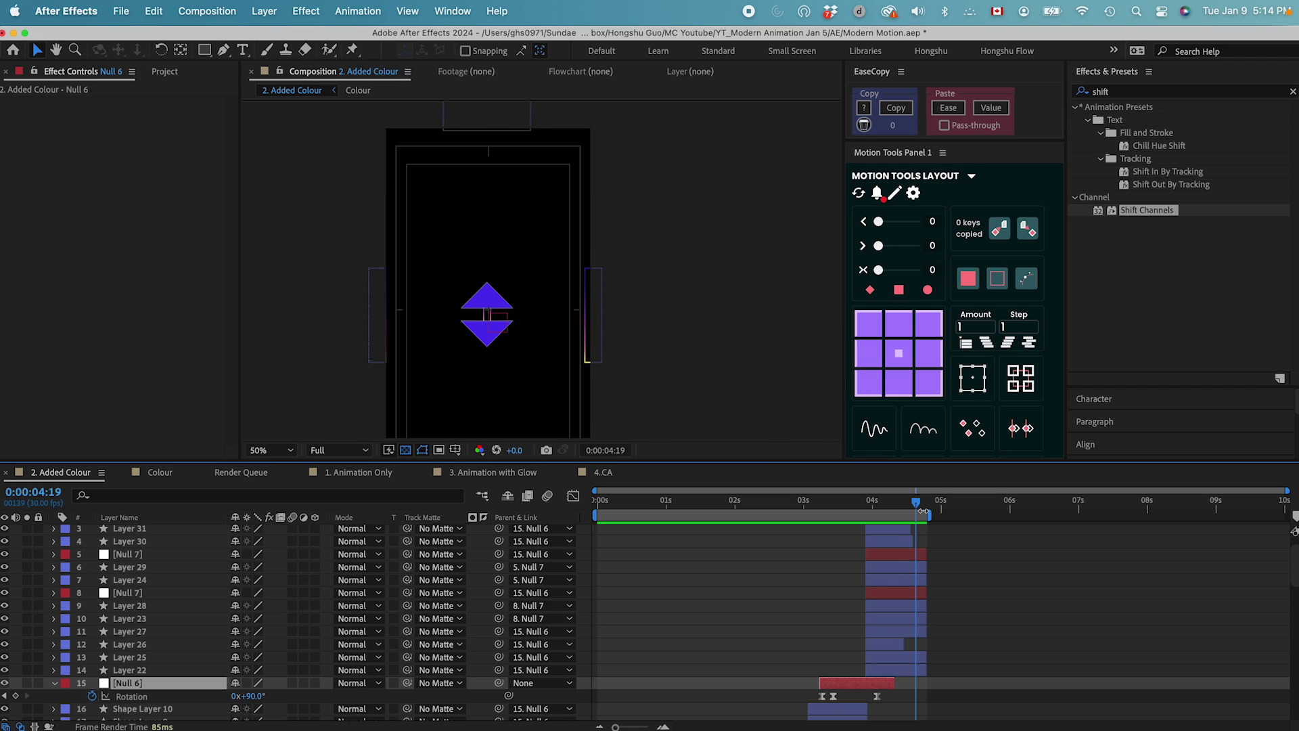
pyautogui.moveTo(921, 504); pyautogui.dragTo(929, 506)
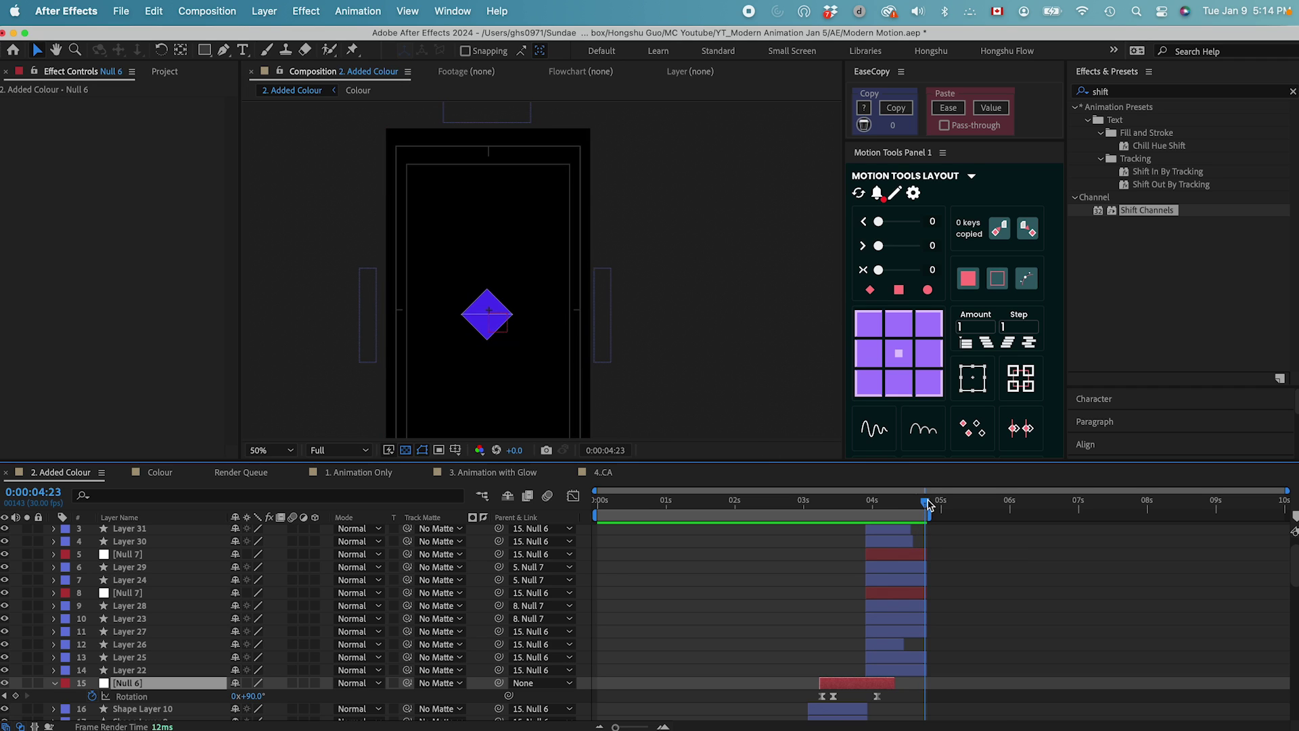
# Compare the opening diamond at 0:00:00:07 with the closing shapes around 0:00:04:07, then preview the composition from the start.
pyautogui.press('Home')
pyautogui.click(606, 507)
pyautogui.moveTo(605, 506); pyautogui.dragTo(613, 506)
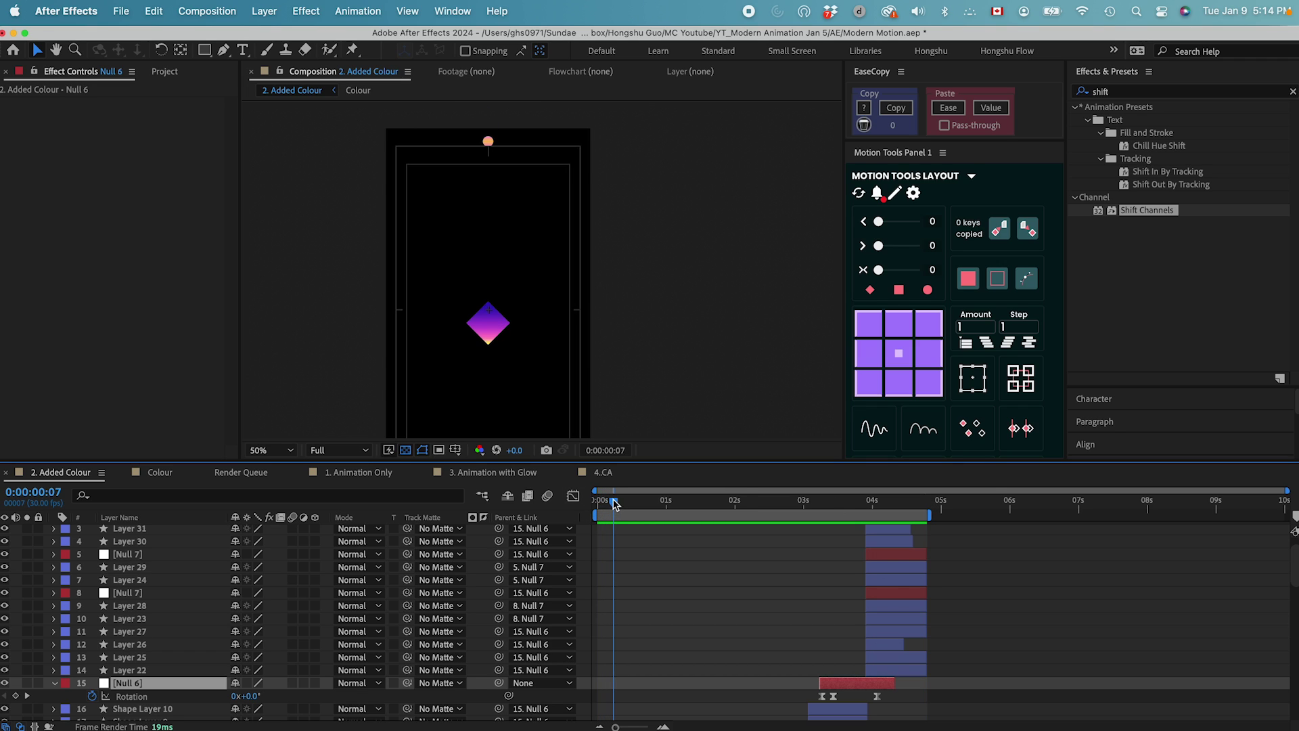
pyautogui.click(924, 504)
pyautogui.moveTo(924, 504); pyautogui.dragTo(889, 504)
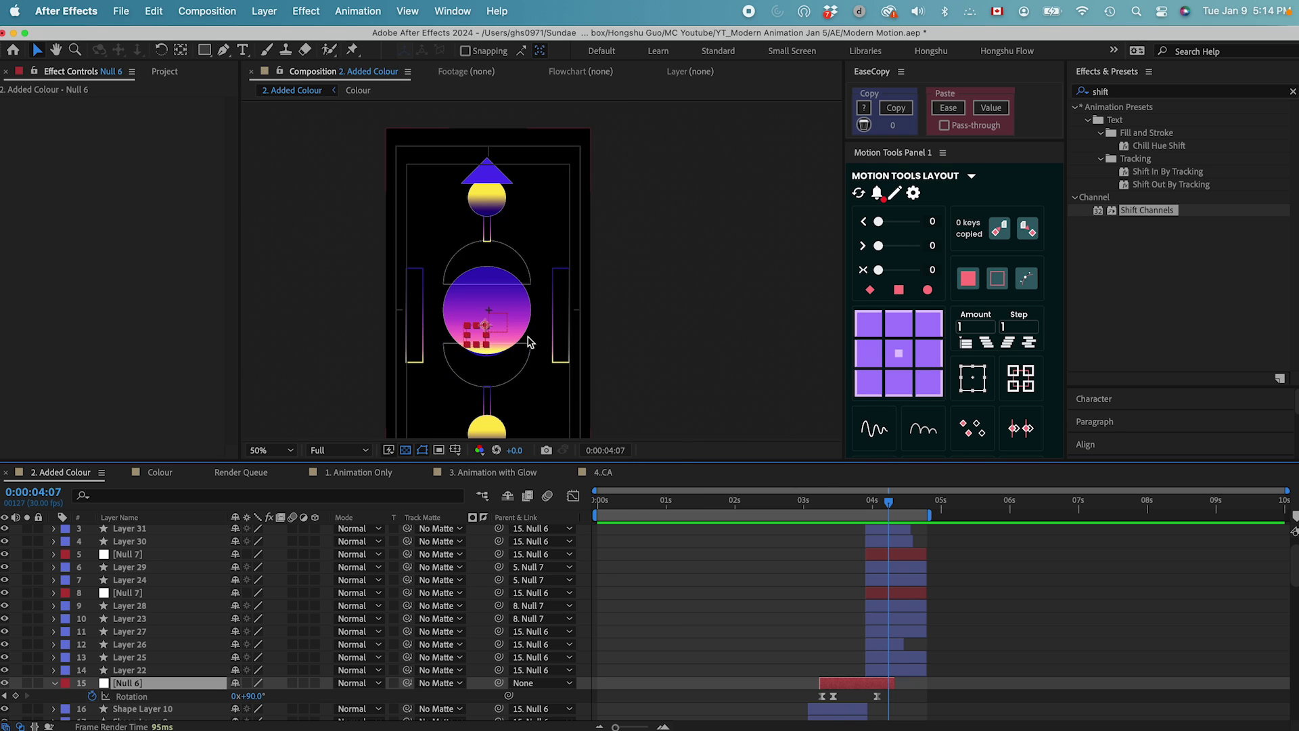
pyautogui.moveTo(722, 505); pyautogui.dragTo(589, 511)
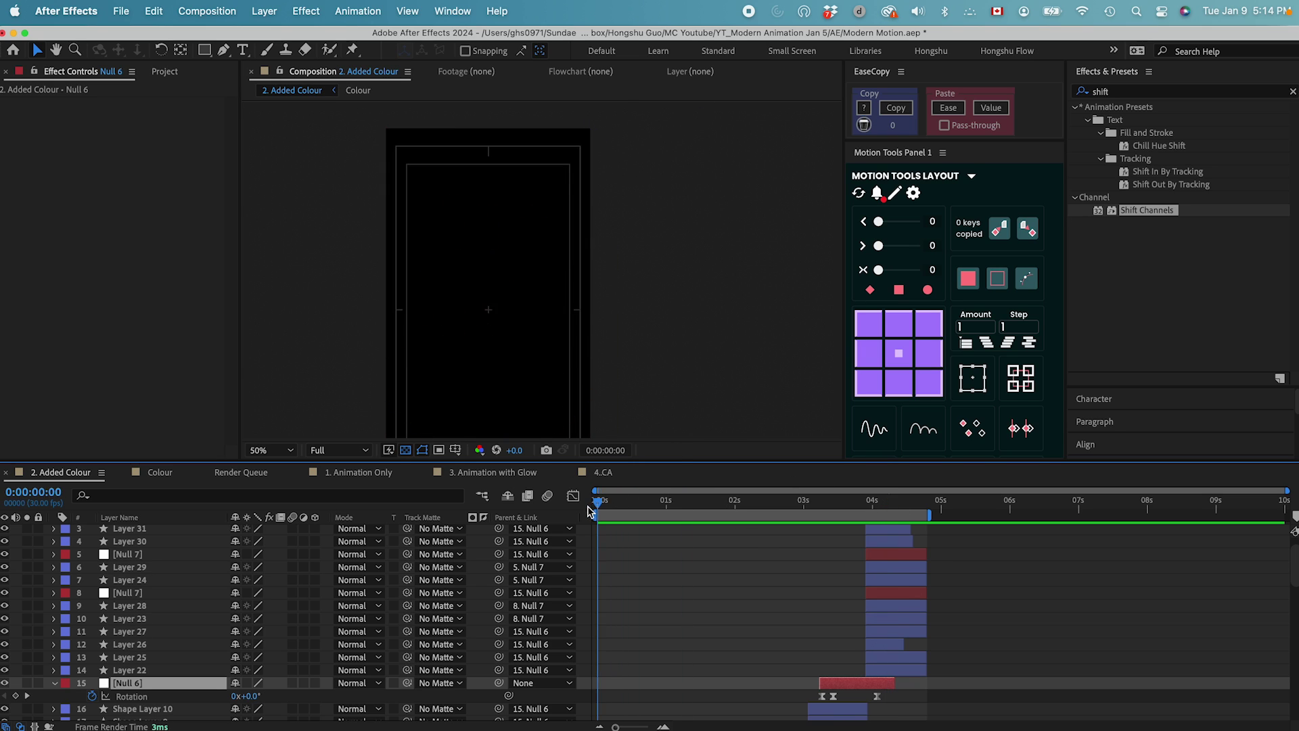
pyautogui.press('space')
# Open the 3. Animation with Glow composition and display the Deep Glow settings of Adjustment Layer 1.
pyautogui.click(166, 73)
pyautogui.doubleClick(81, 252)
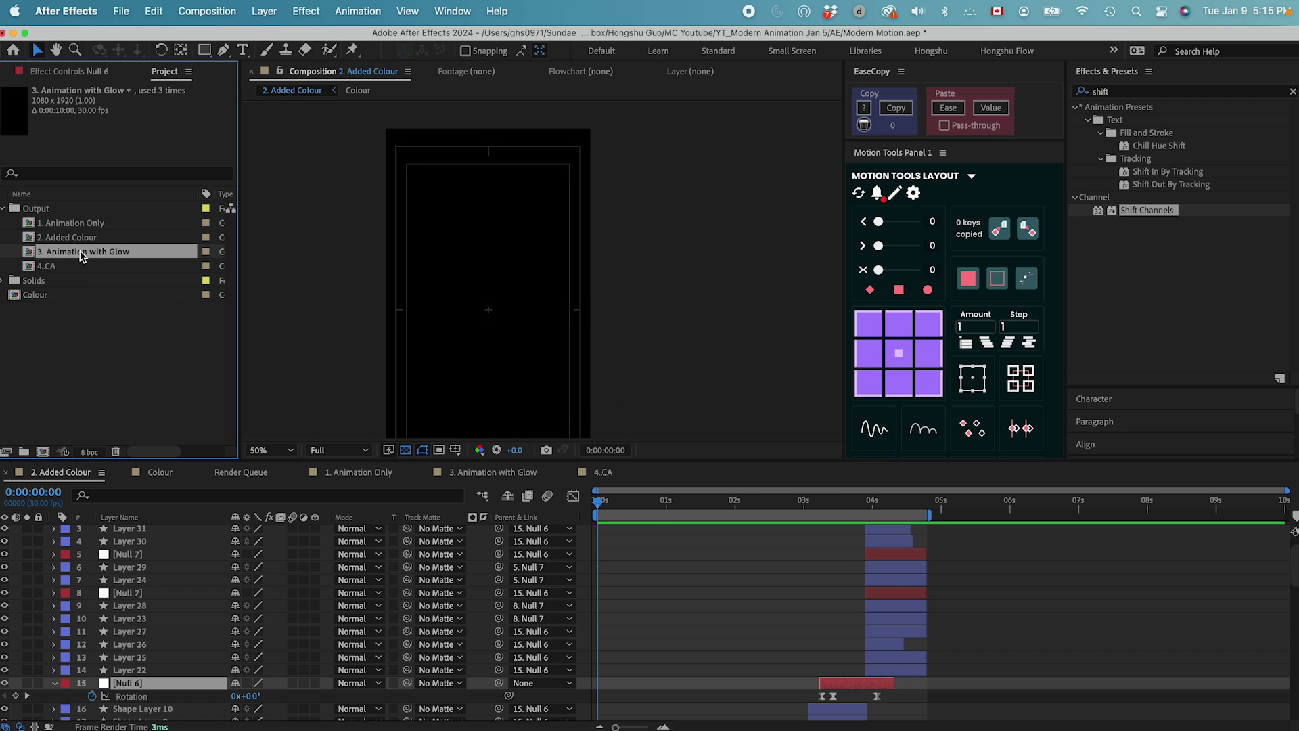
pyautogui.press('space')
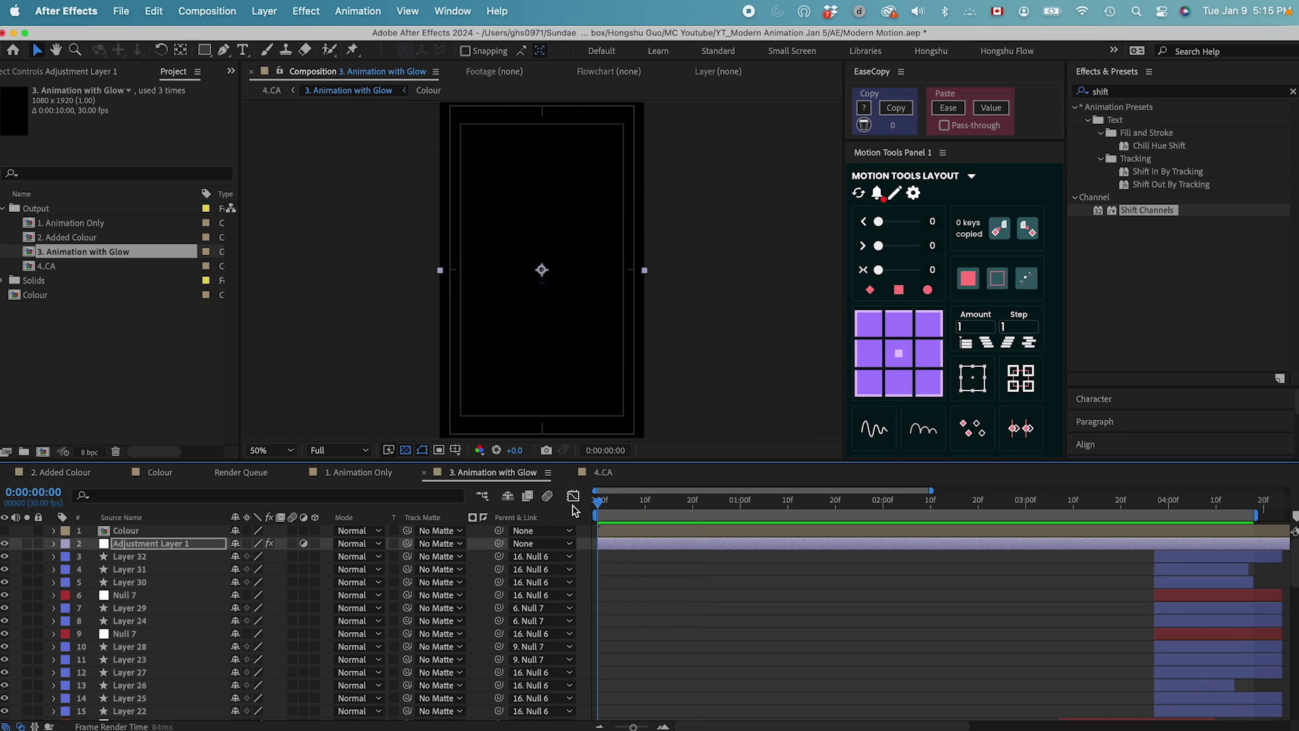
pyautogui.click(125, 545)
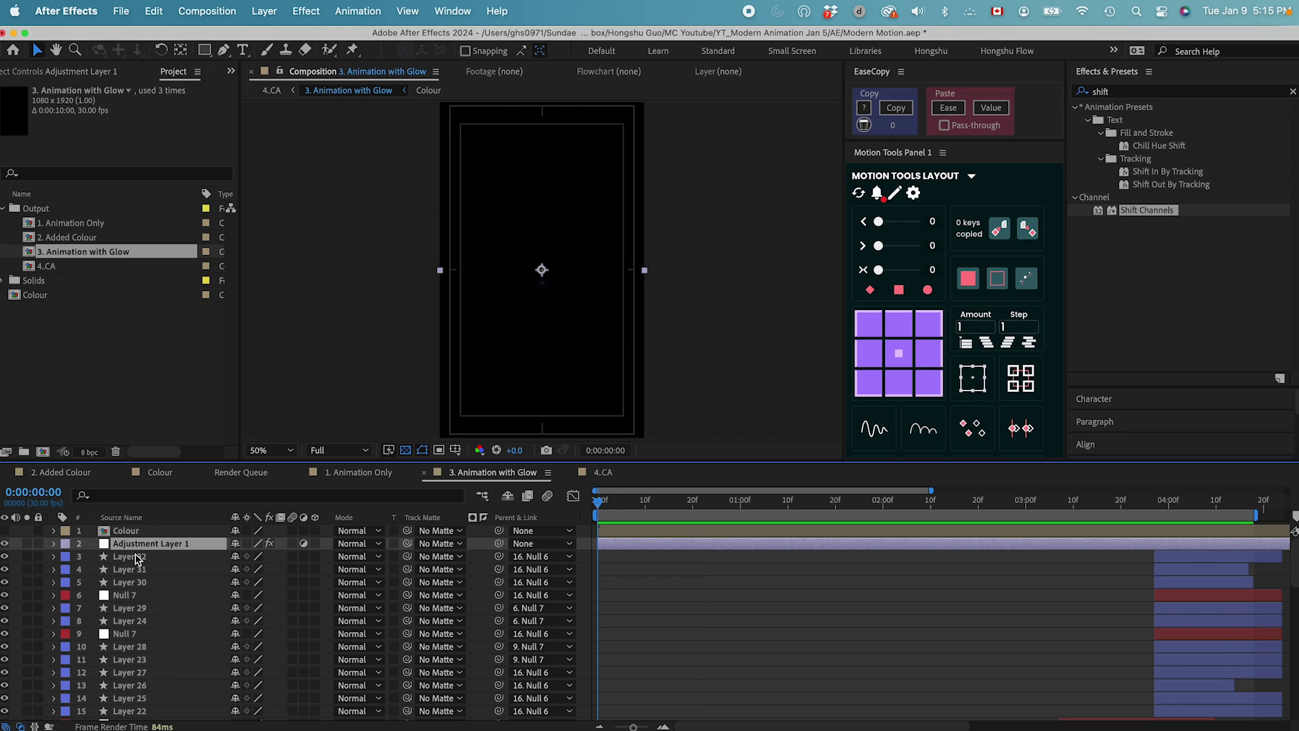
pyautogui.click(54, 72)
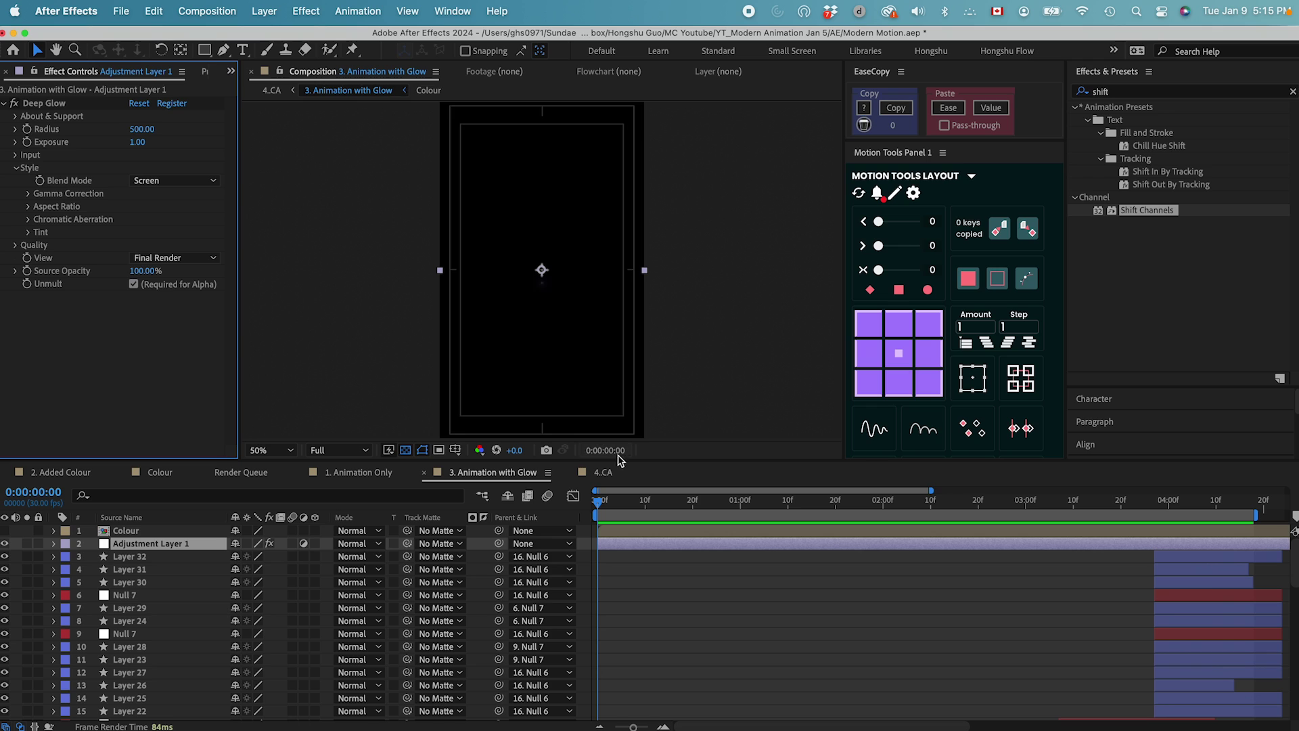
# Compare the shapes at 0:00:00:25 with Adjustment Layer 1 hidden and shown to examine the glow.
pyautogui.click(602, 509)
pyautogui.moveTo(602, 510); pyautogui.dragTo(191, 467)
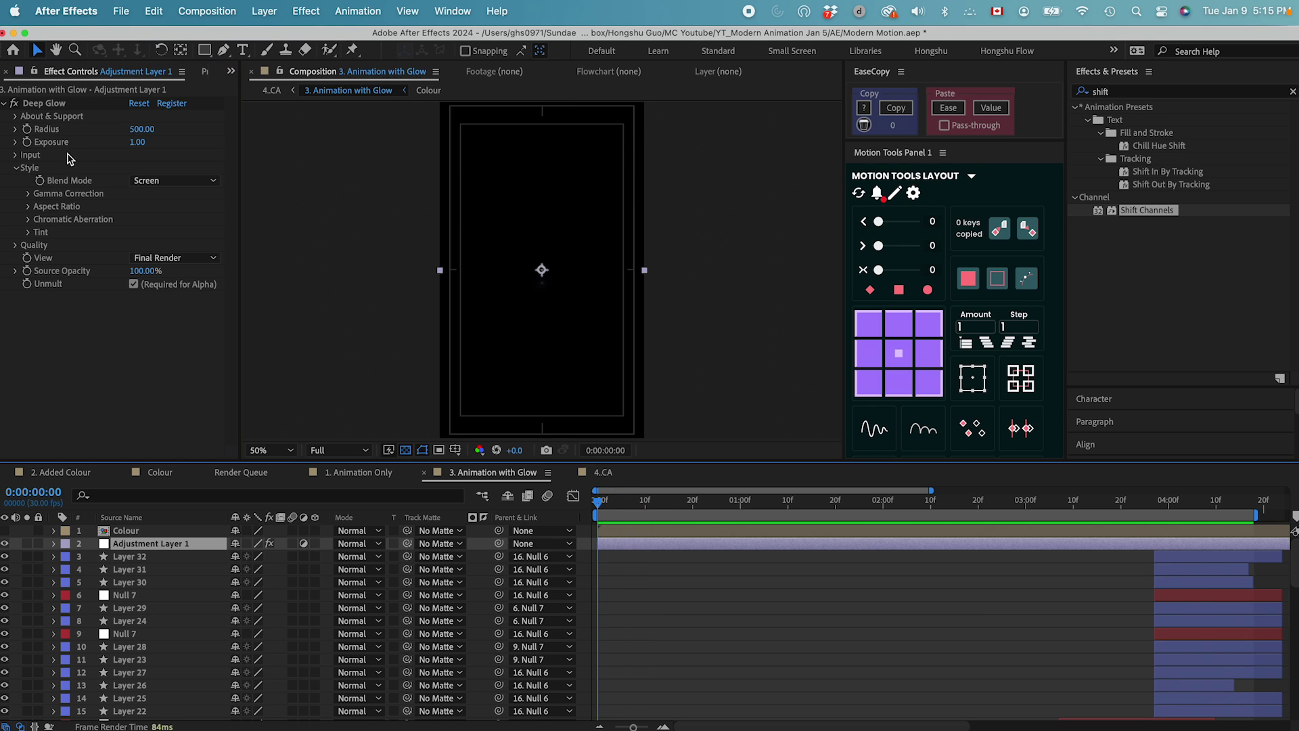
pyautogui.moveTo(611, 514); pyautogui.dragTo(587, 513)
pyautogui.click(4, 544)
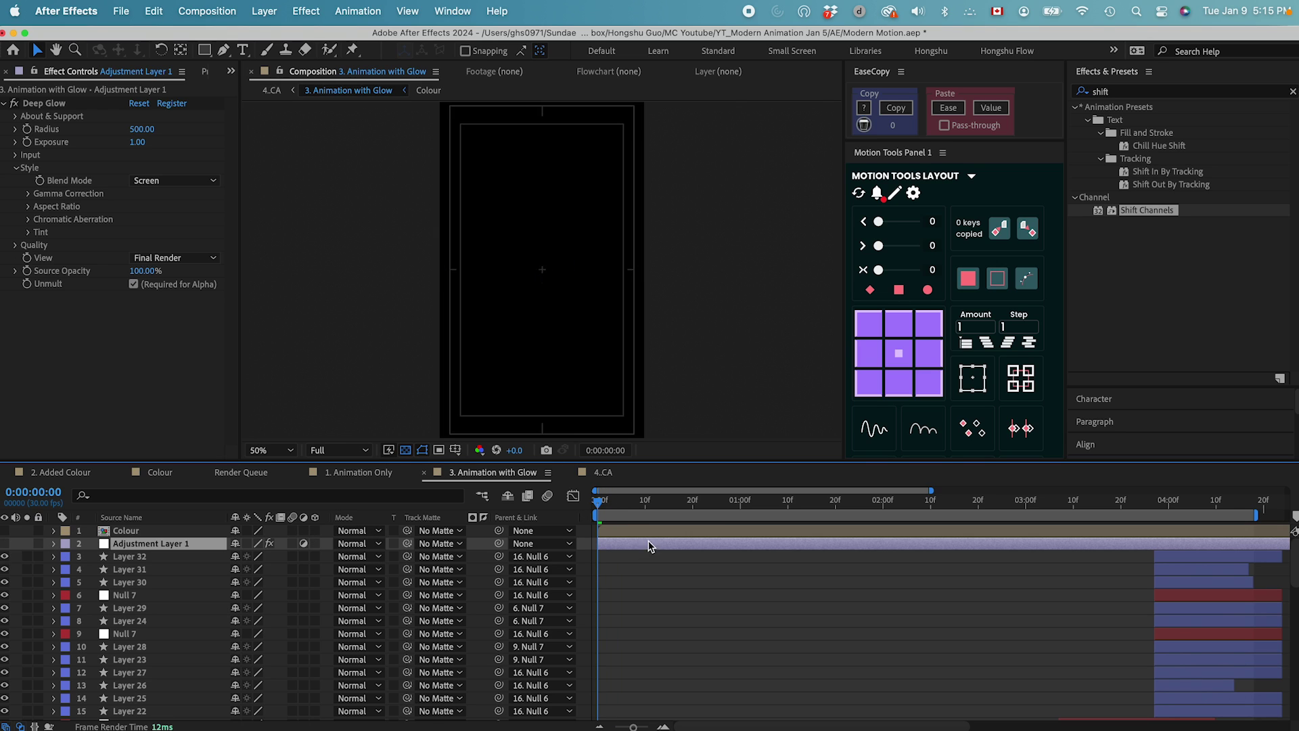
pyautogui.moveTo(612, 509); pyautogui.dragTo(718, 508)
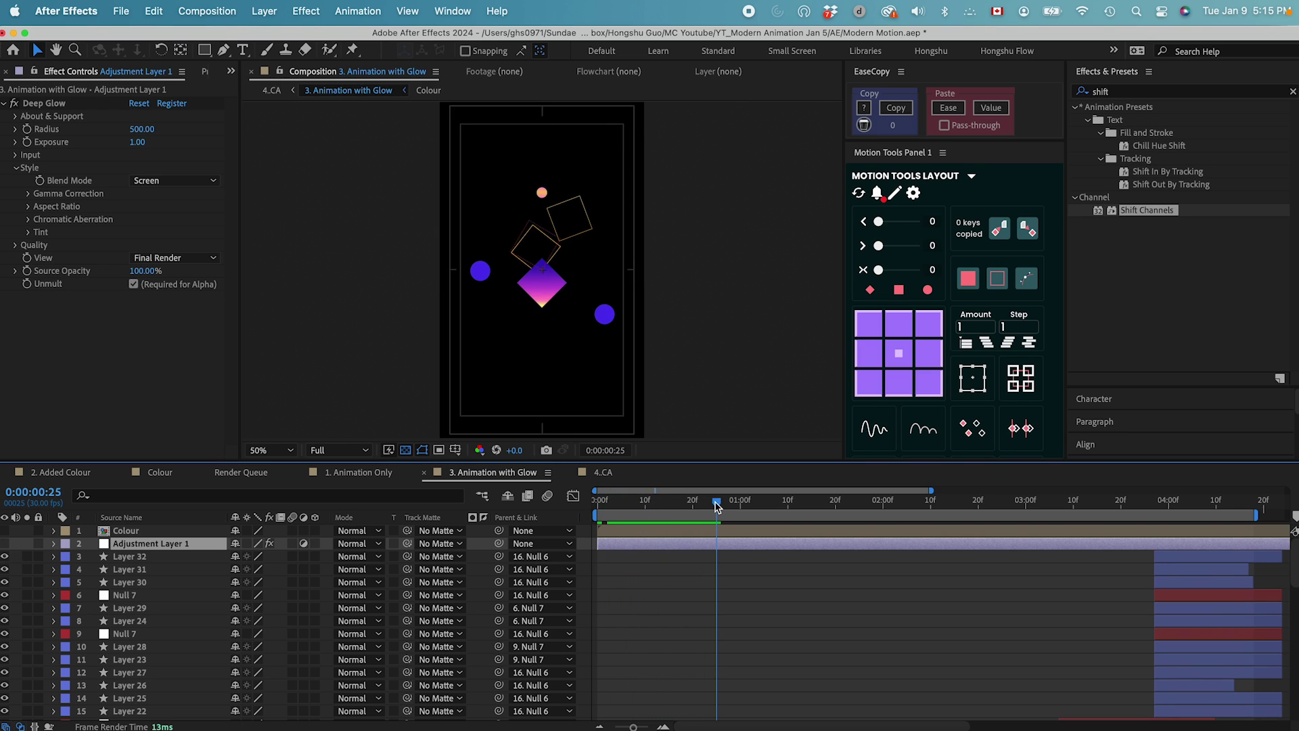
pyautogui.click(5, 544)
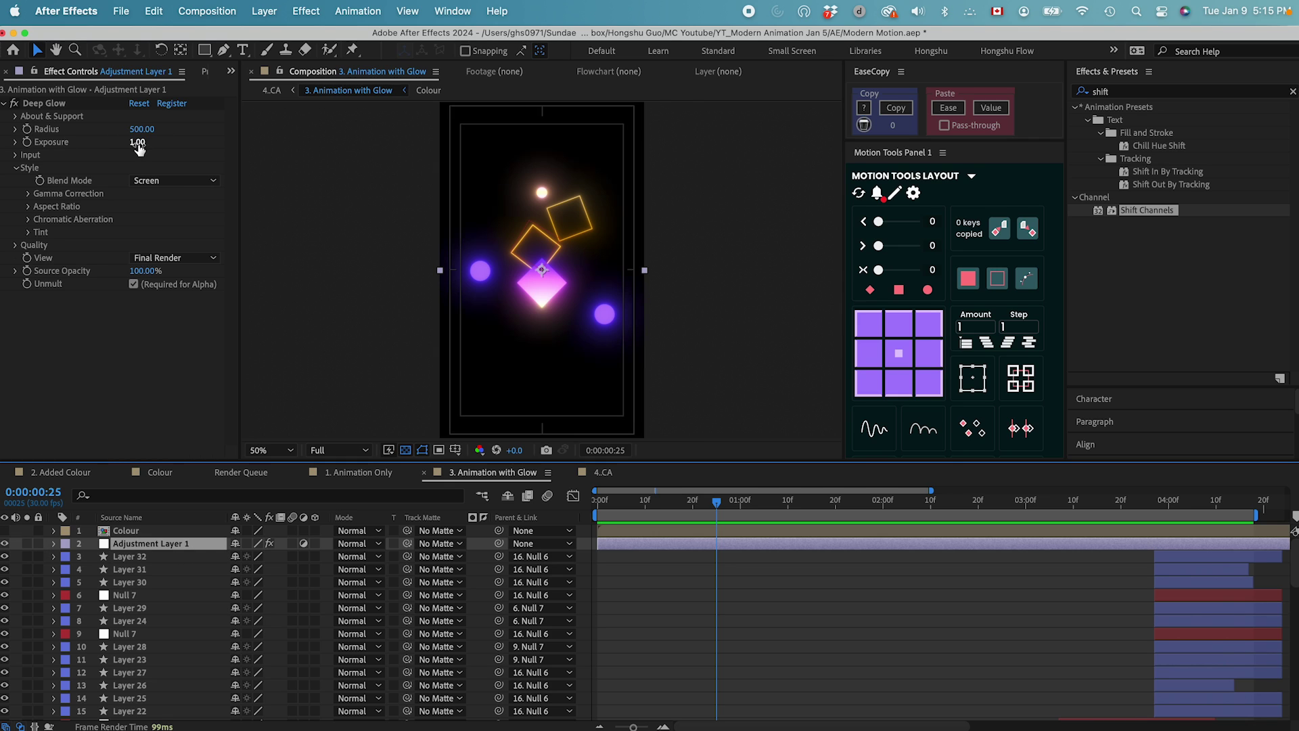
# Preview the glowing animation from the first frame.
pyautogui.moveTo(630, 506); pyautogui.dragTo(580, 509)
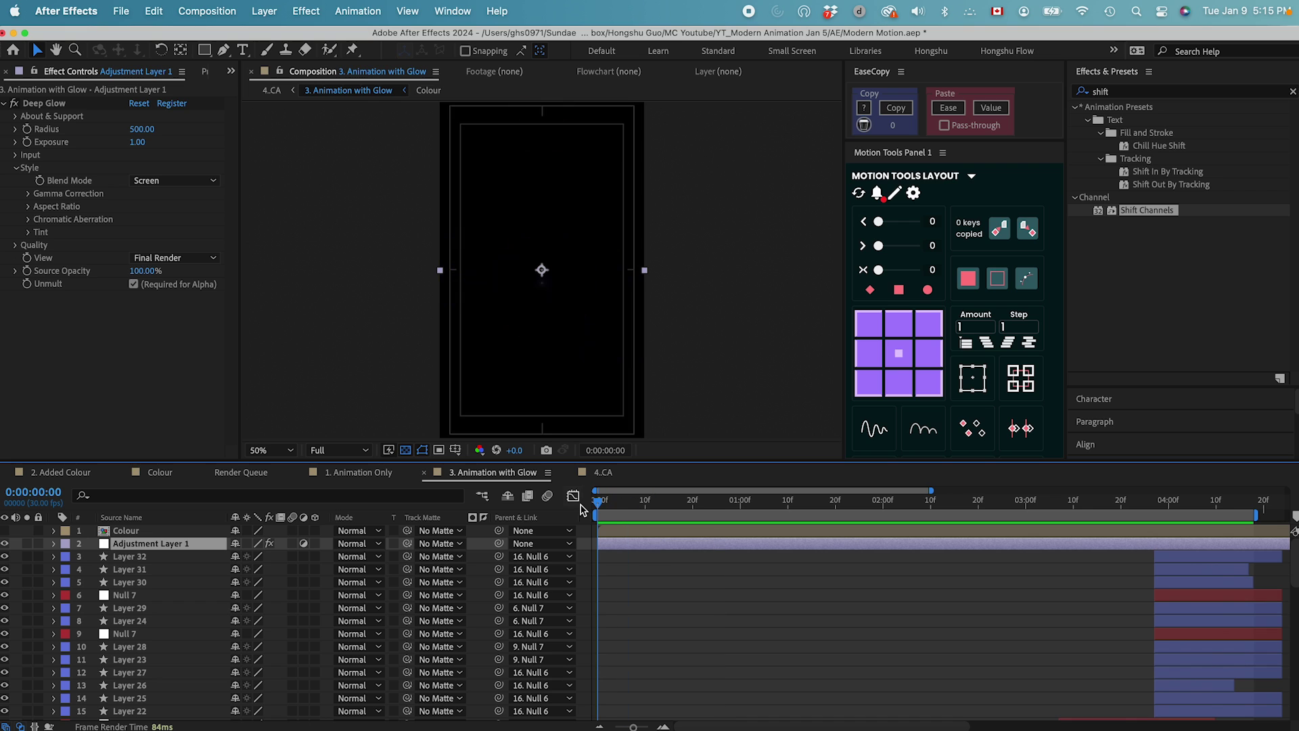
pyautogui.press('space')
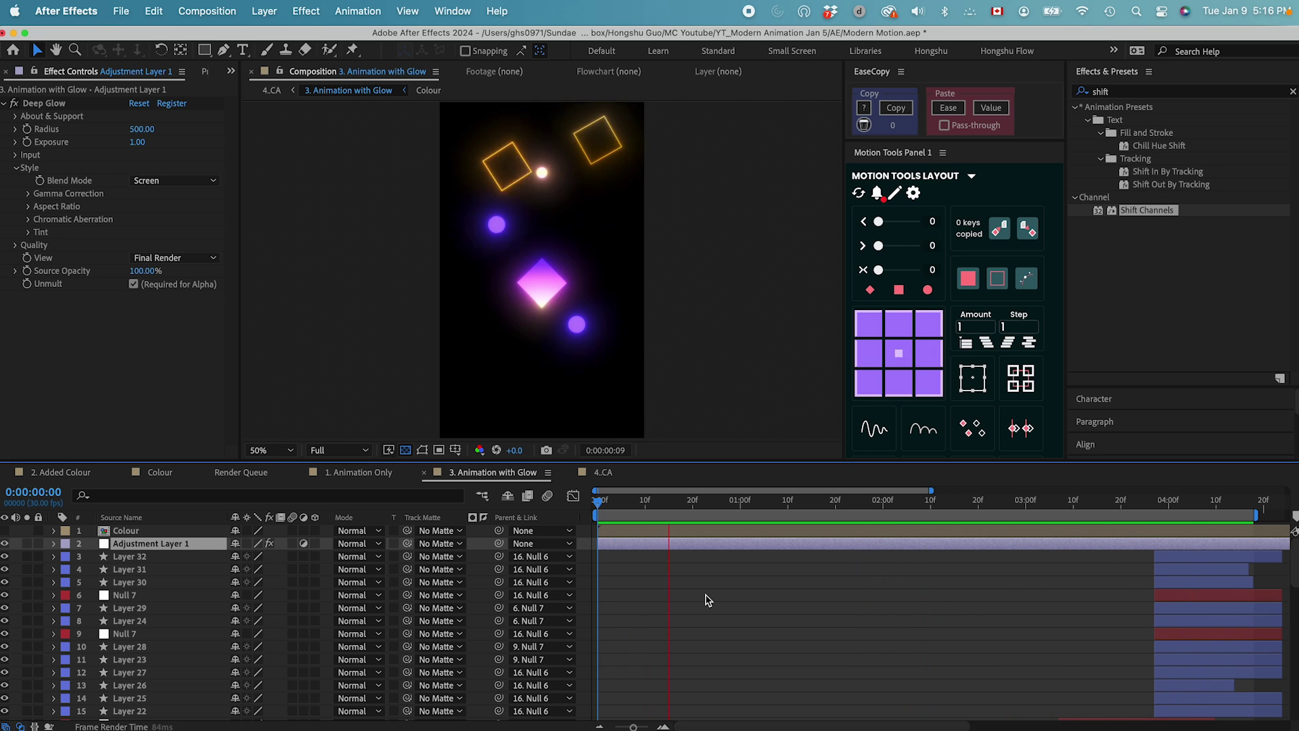
pyautogui.press('space')
# Set the Deep Glow Exposure to 0.60 at 0:00:04:04 and check the softer glow at 0:00:04:06.
pyautogui.click(1189, 508)
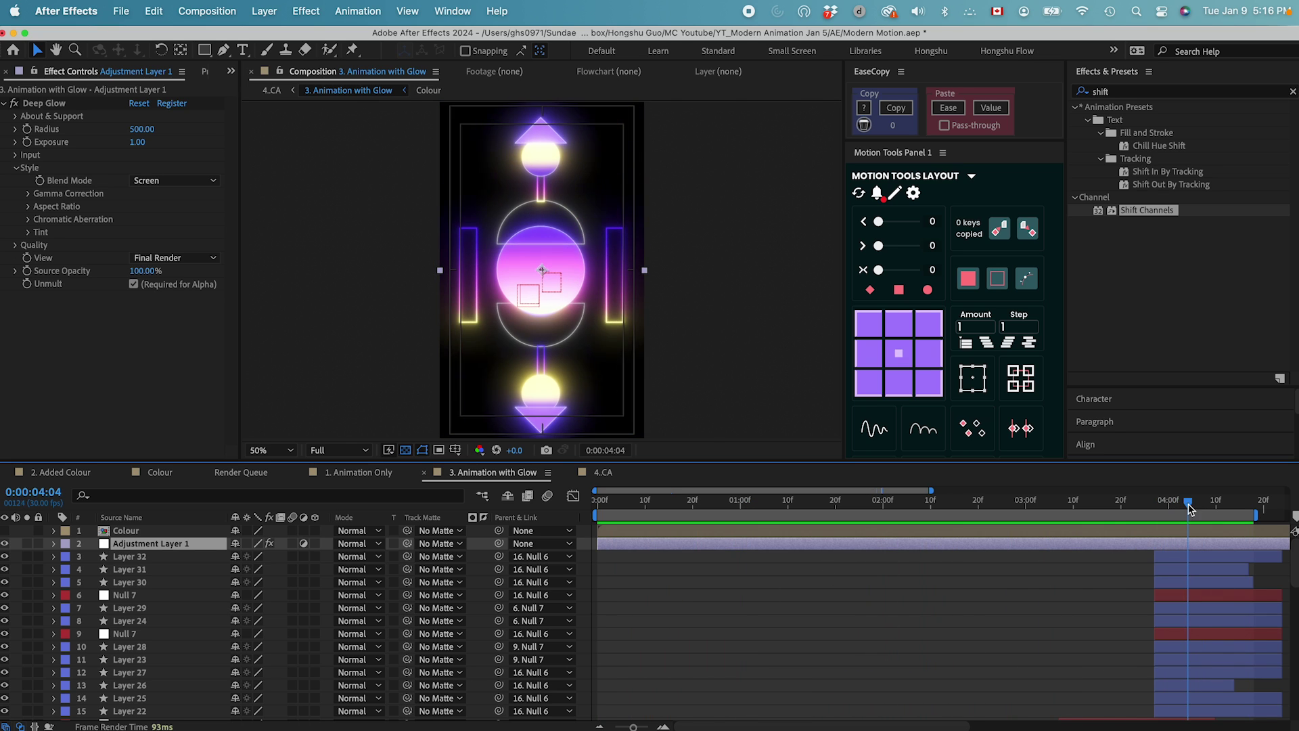
pyautogui.click(141, 143)
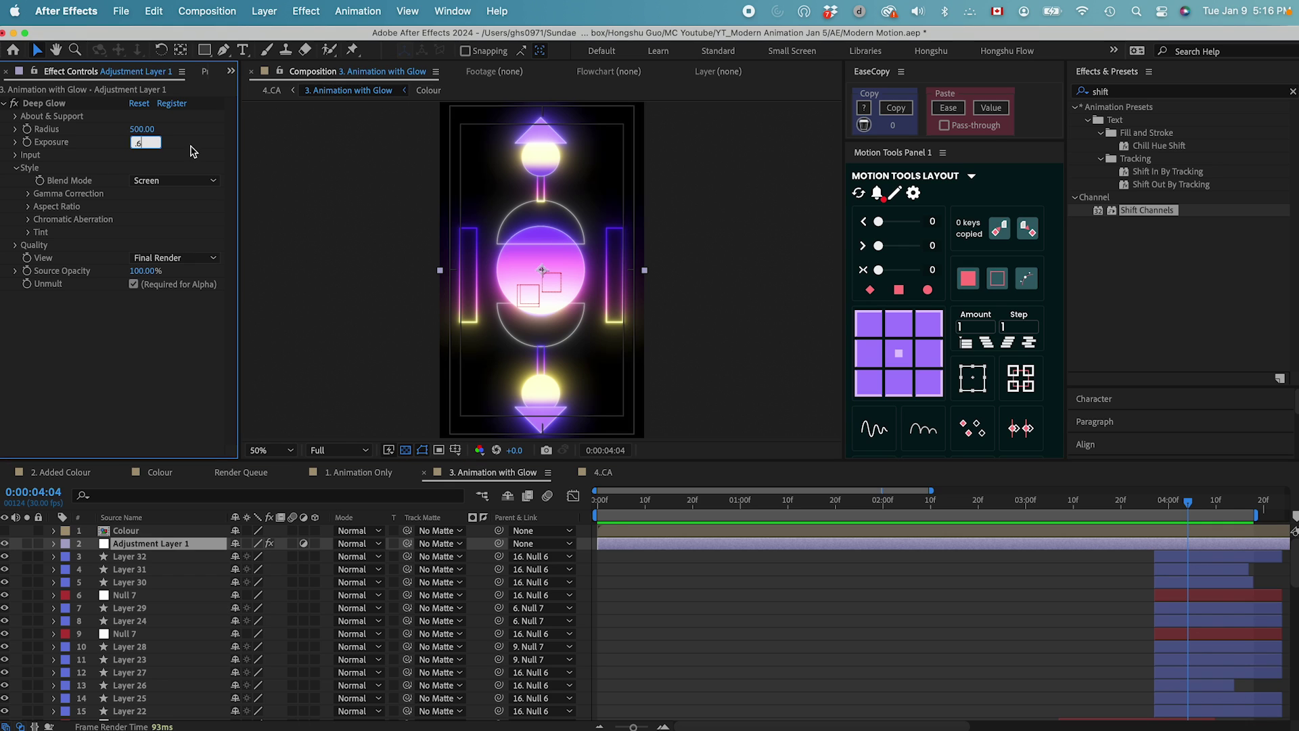
pyautogui.write('0.6')
pyautogui.press('Return')
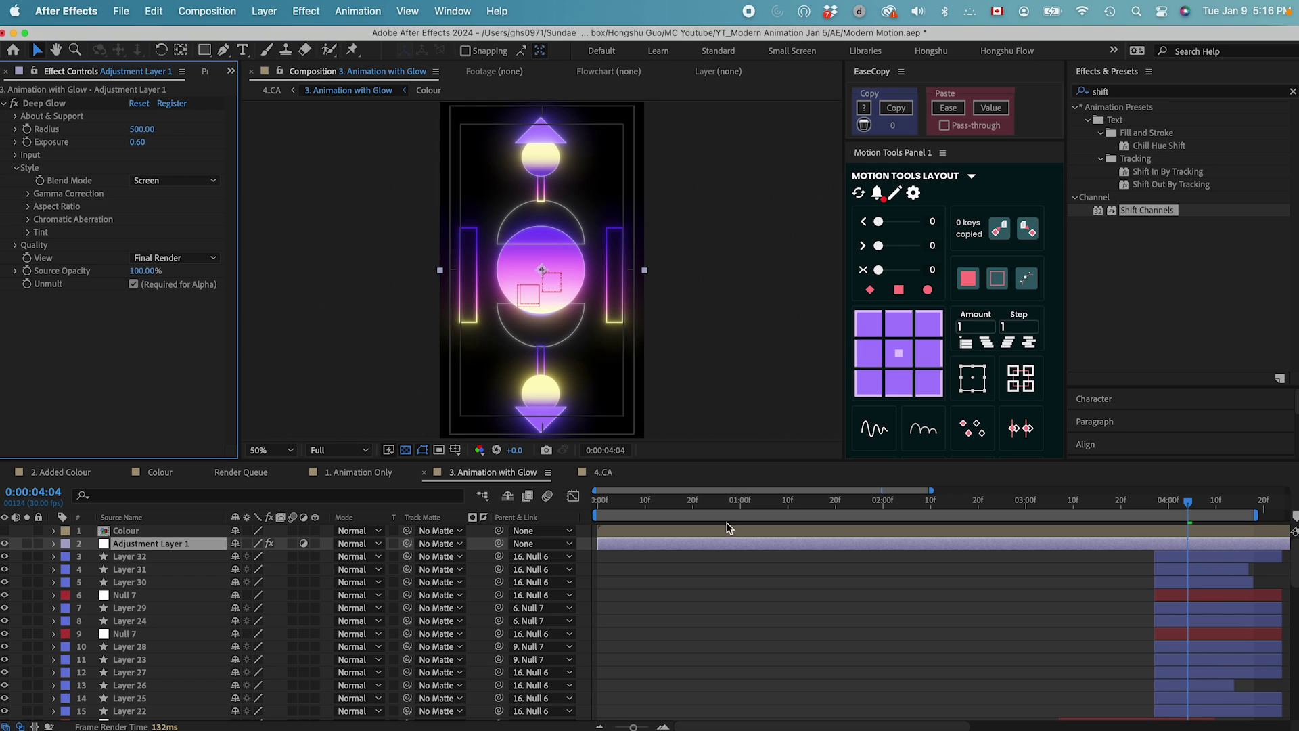
pyautogui.moveTo(1190, 509)
pyautogui.mouseDown()
pyautogui.moveTo(1165, 509)
pyautogui.moveTo(1198, 509)
pyautogui.mouseUp()
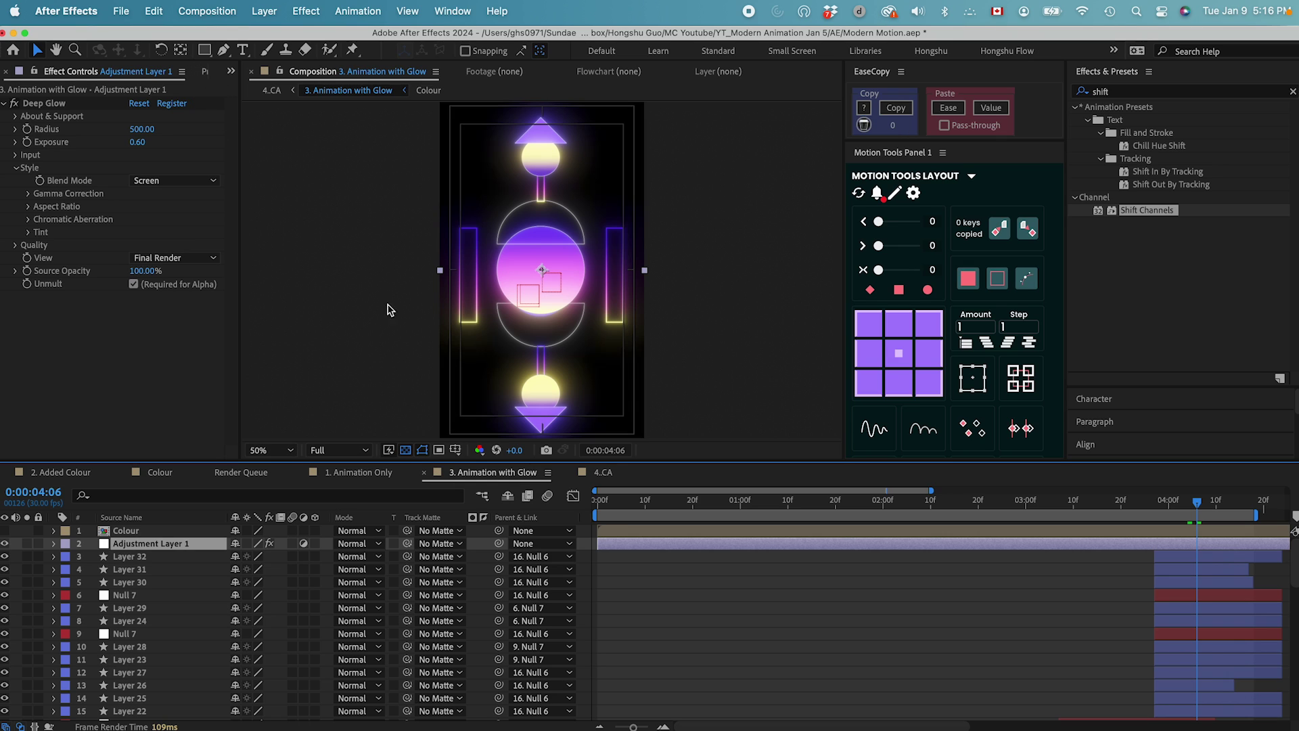
# Find Layer 4, the small orange ball, at 0:00:00:15 and apply the Echo effect to it.
pyautogui.click(617, 512)
pyautogui.press('space')
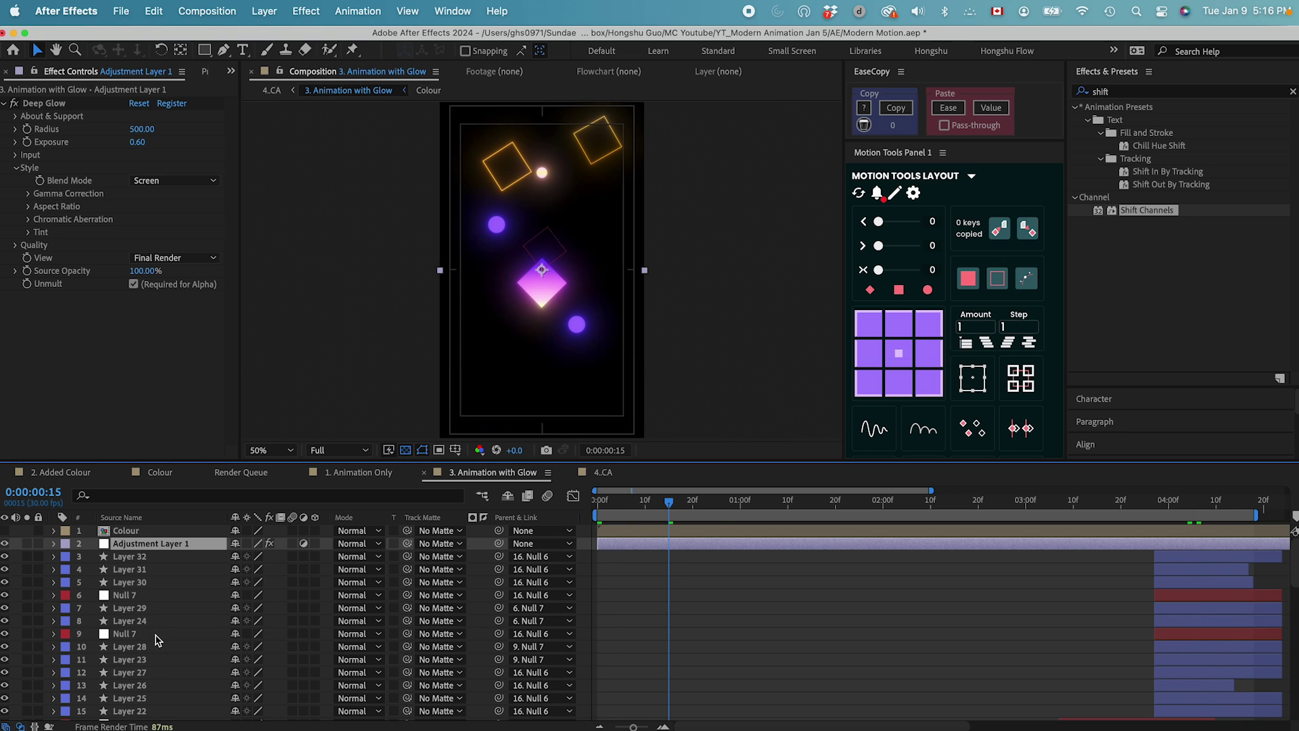
pyautogui.scroll(-10, 156, 640)
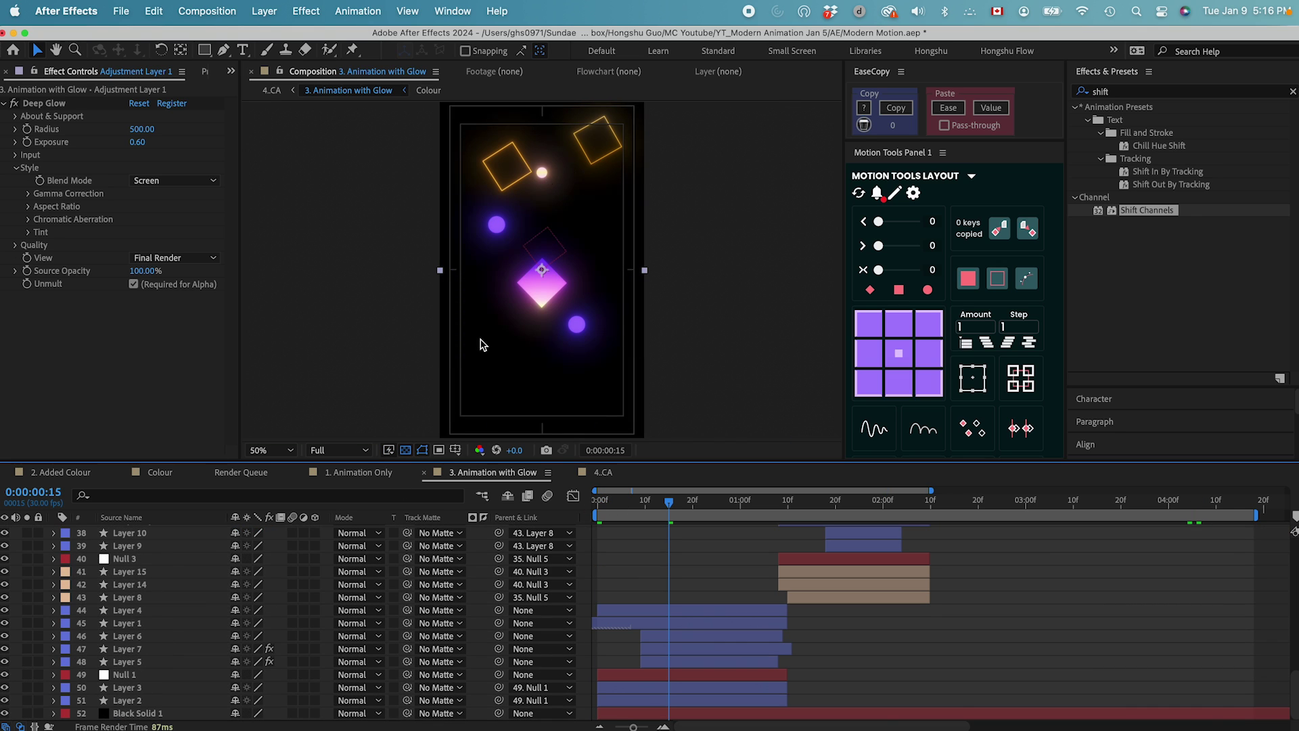
pyautogui.click(141, 703)
pyautogui.click(140, 688)
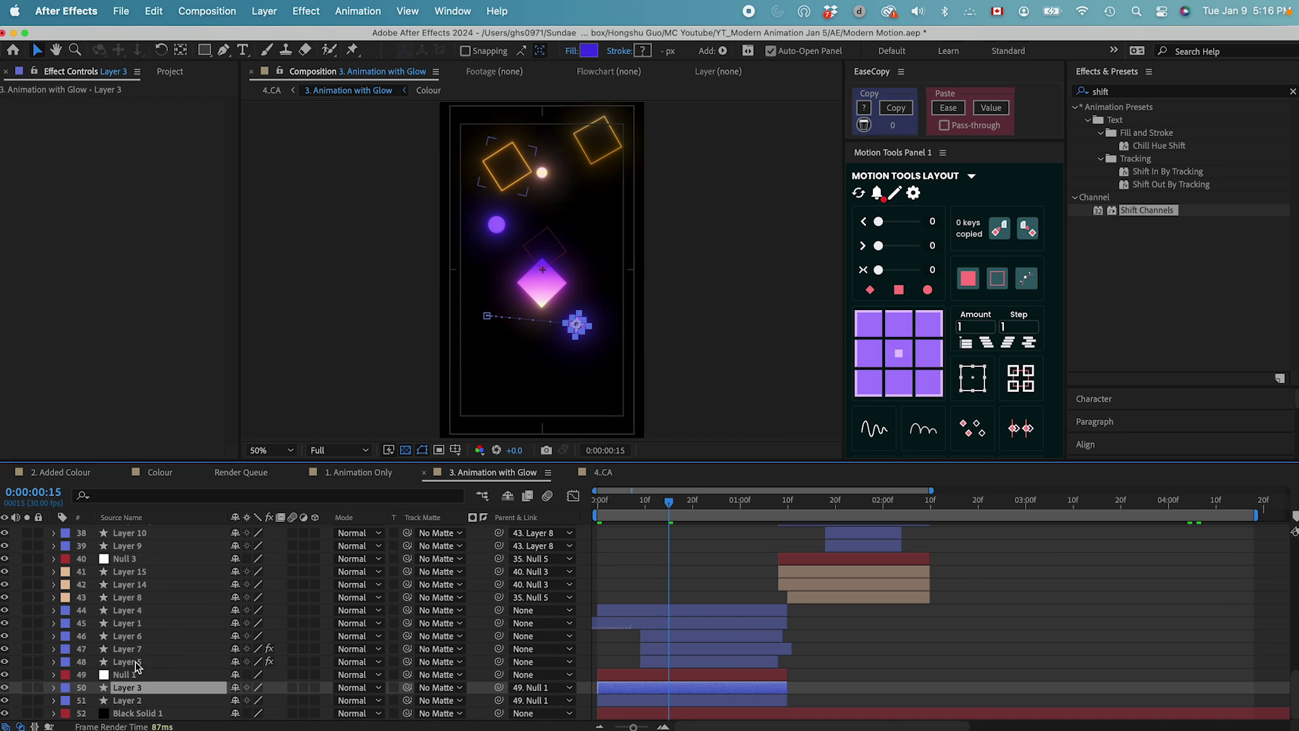
pyautogui.click(693, 613)
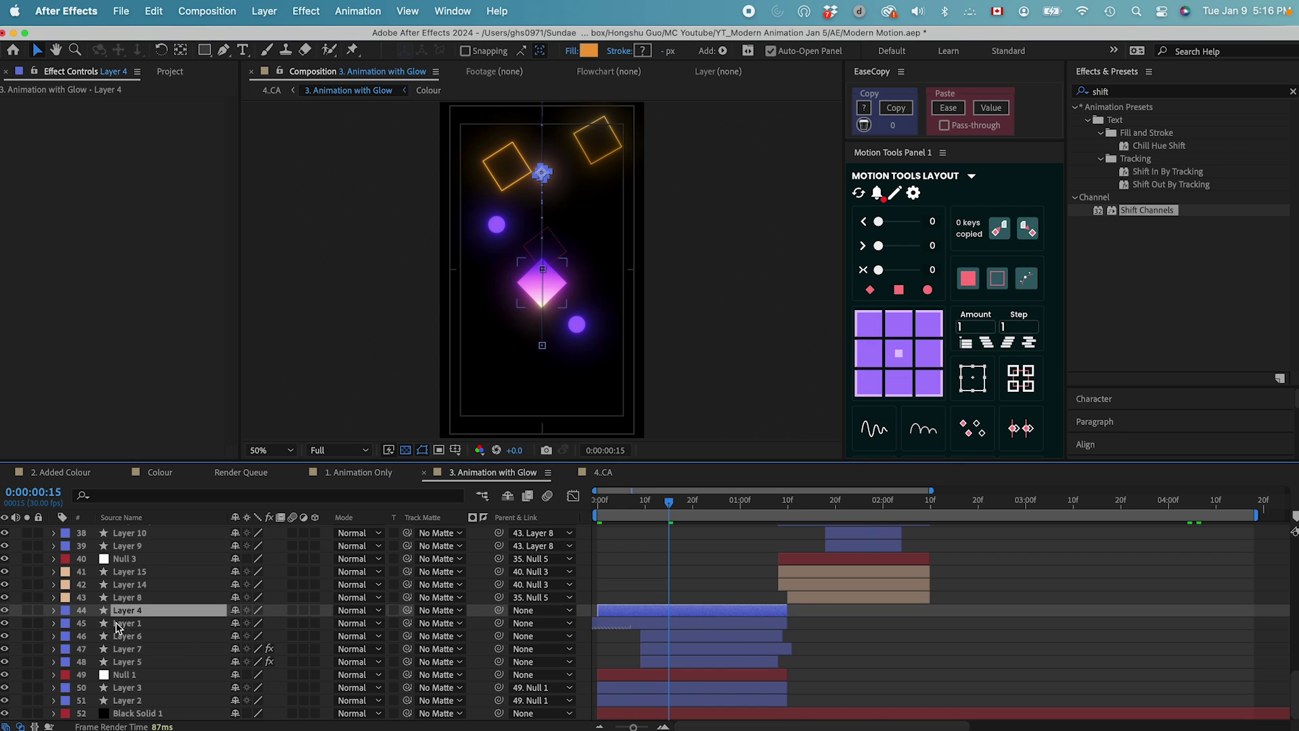
pyautogui.click(1135, 93)
pyautogui.write('echo')
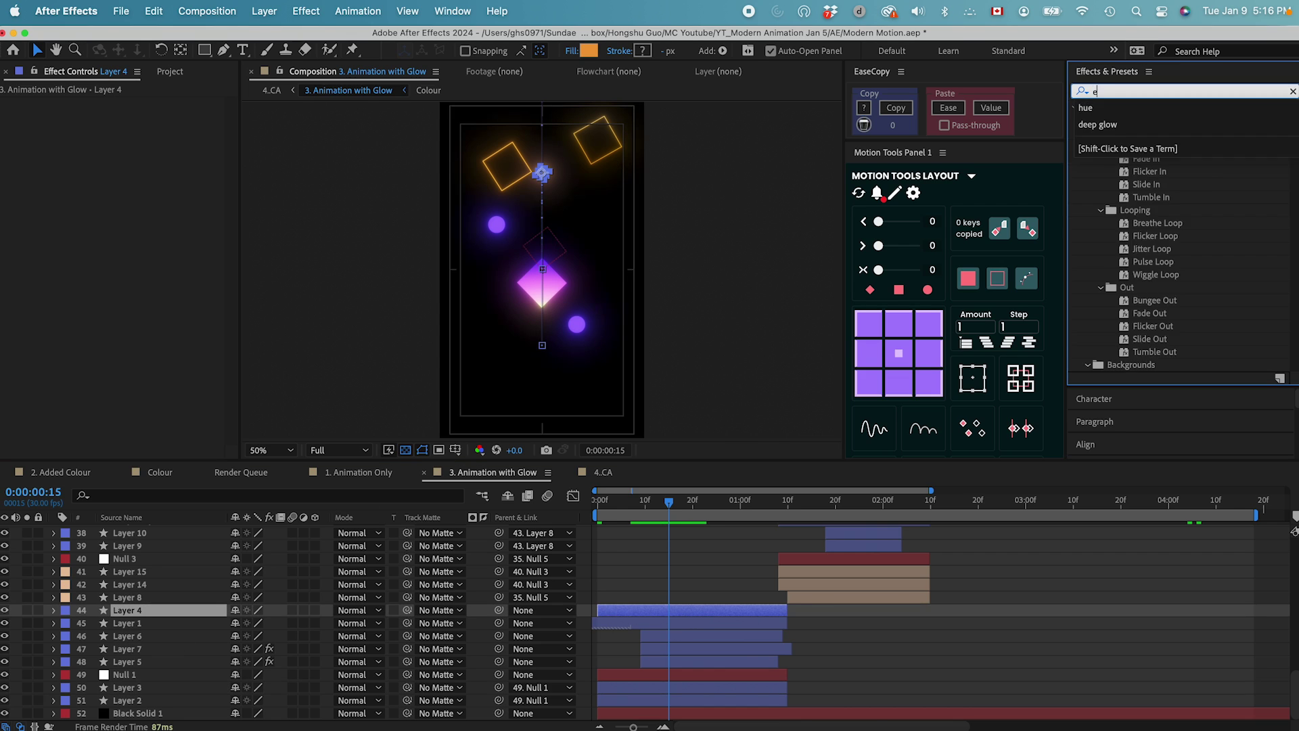
pyautogui.doubleClick(1118, 147)
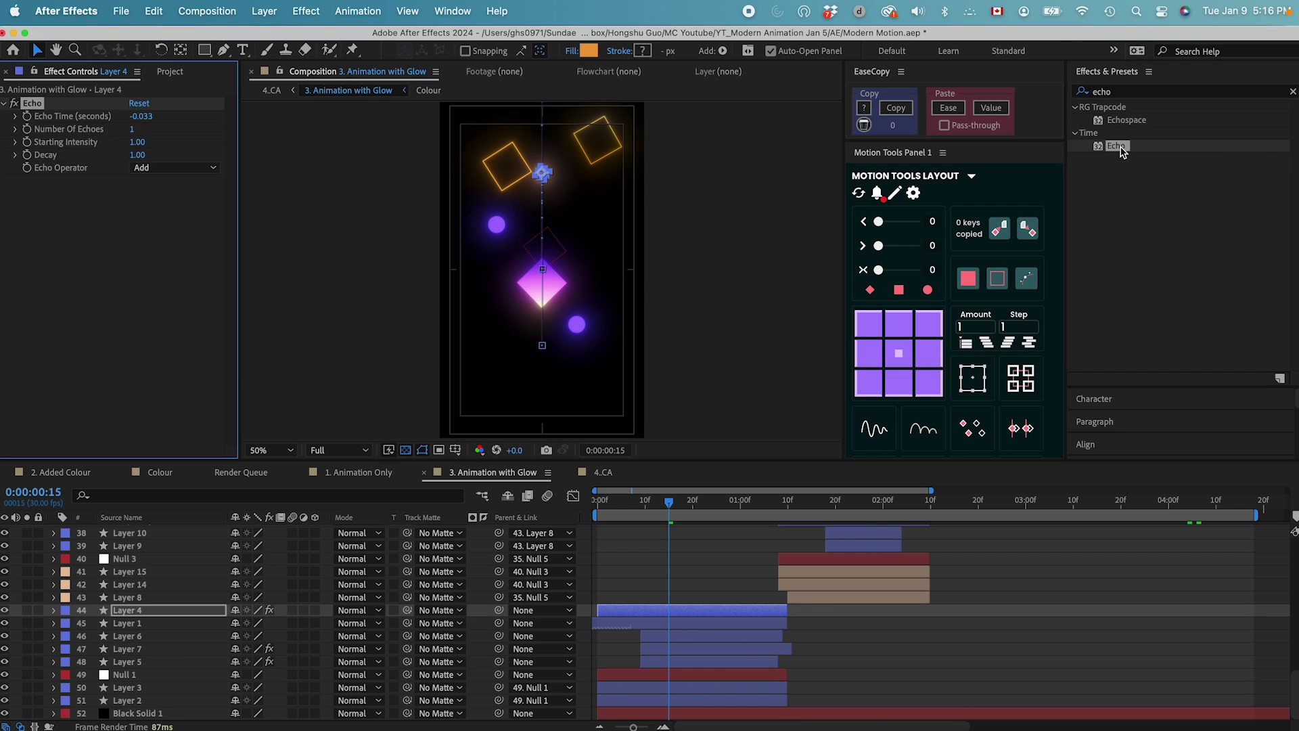
# Set Layer 4's Echo Time to -0.002 seconds and its Number Of Echoes to 5.
pyautogui.click(143, 116)
pyautogui.press('super+a')
pyautogui.write('-0.00')
pyautogui.press('Return')
pyautogui.click(137, 129)
pyautogui.write('5')
pyautogui.press('Return')
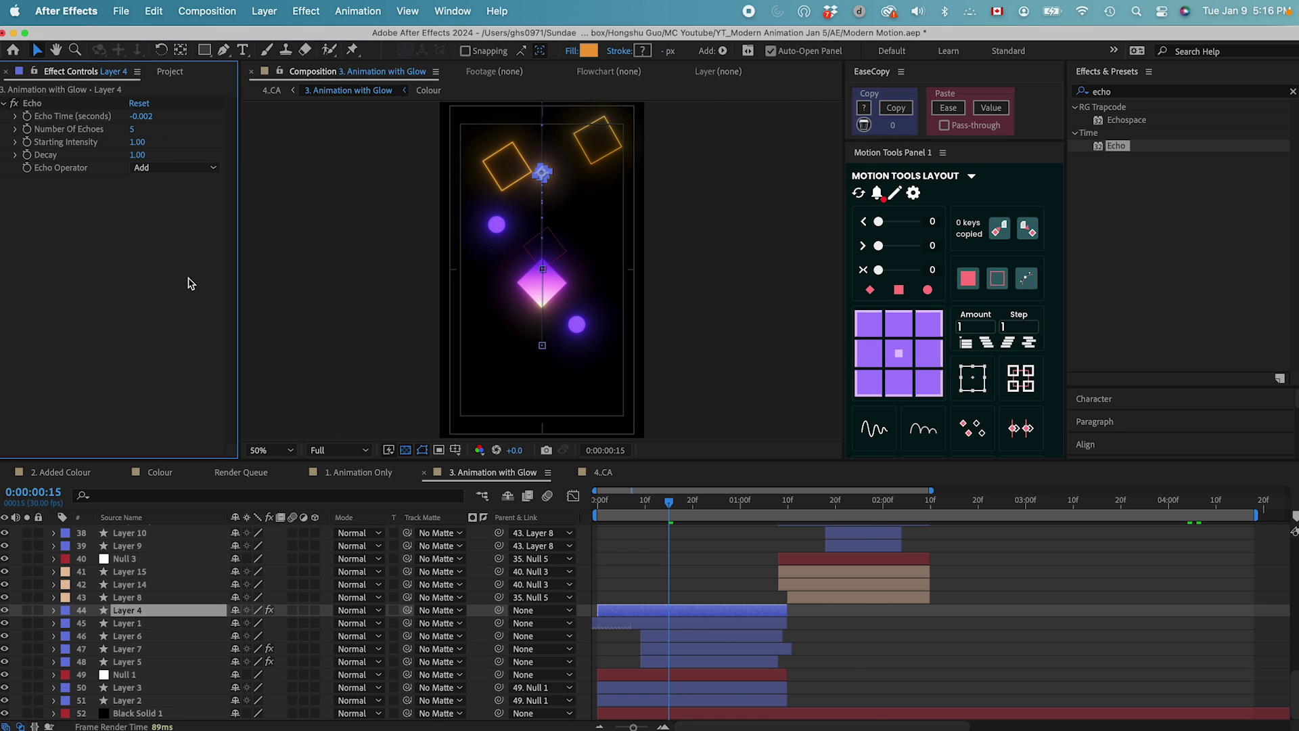
# Check the ball's trail at 0:00:00:28 and raise the Number Of Echoes to 8.
pyautogui.click(653, 558)
pyautogui.moveTo(669, 503); pyautogui.dragTo(732, 506)
pyautogui.click(134, 129)
pyautogui.write('8')
pyautogui.press('Return')
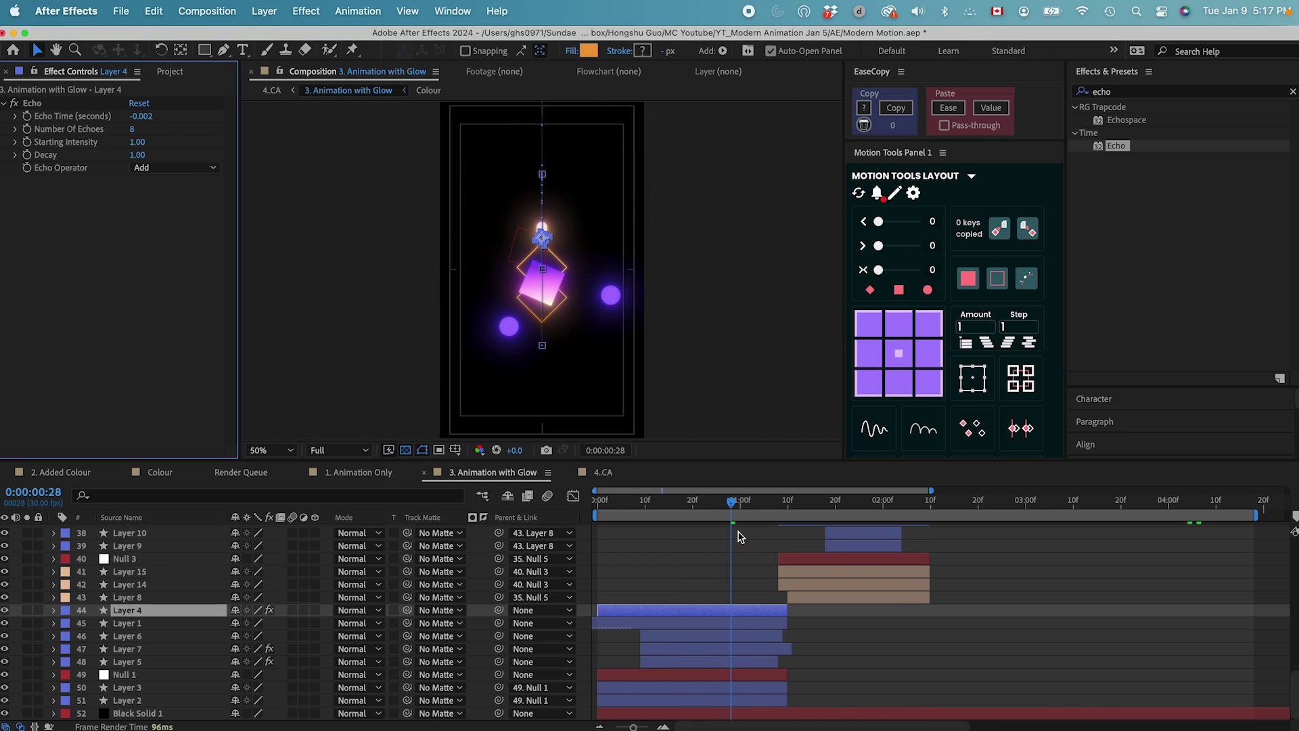
# Examine the ball's echo trail at 100% magnification around 0:00:00:29, scrub back to 0:00:00:23 and return to the first frame.
pyautogui.click(724, 574)
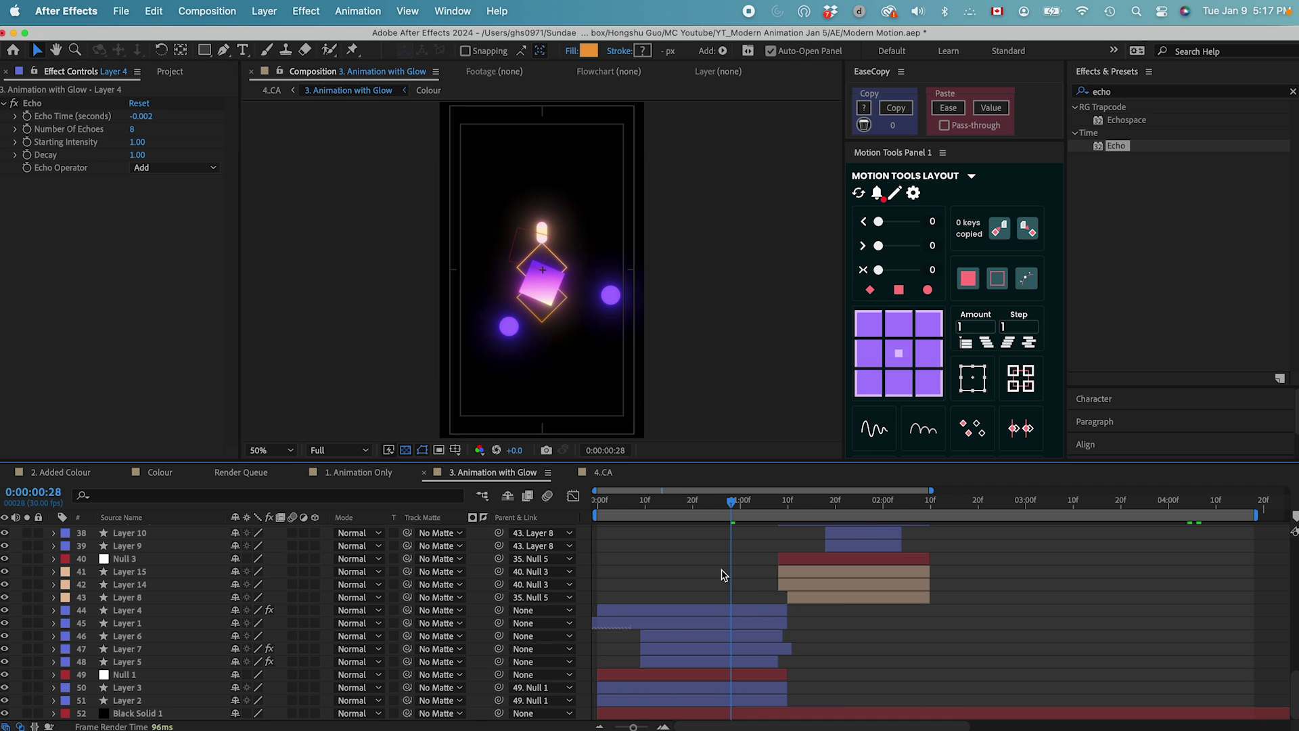
pyautogui.press('/')
pyautogui.moveTo(724, 512)
pyautogui.mouseDown()
pyautogui.moveTo(683, 512)
pyautogui.moveTo(785, 512)
pyautogui.moveTo(724, 512)
pyautogui.moveTo(737, 512)
pyautogui.mouseUp()
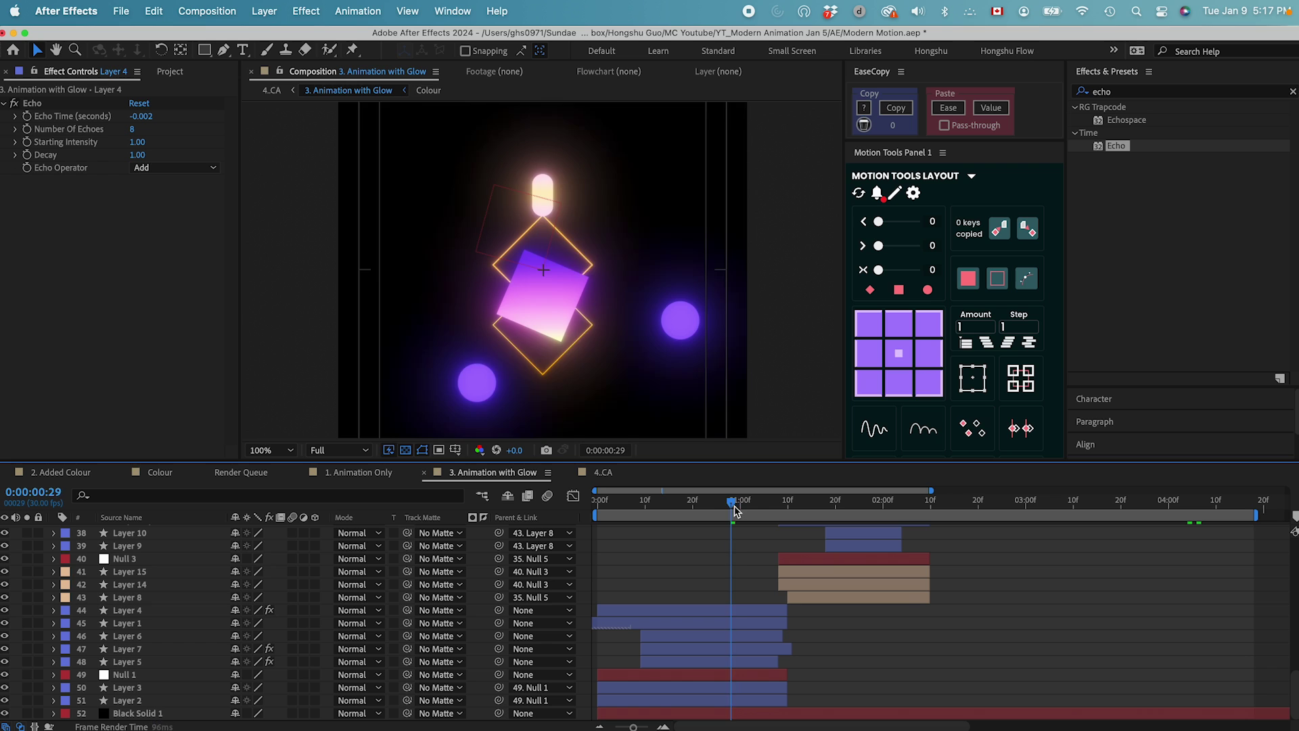
pyautogui.press(',')
pyautogui.moveTo(737, 511); pyautogui.dragTo(706, 513)
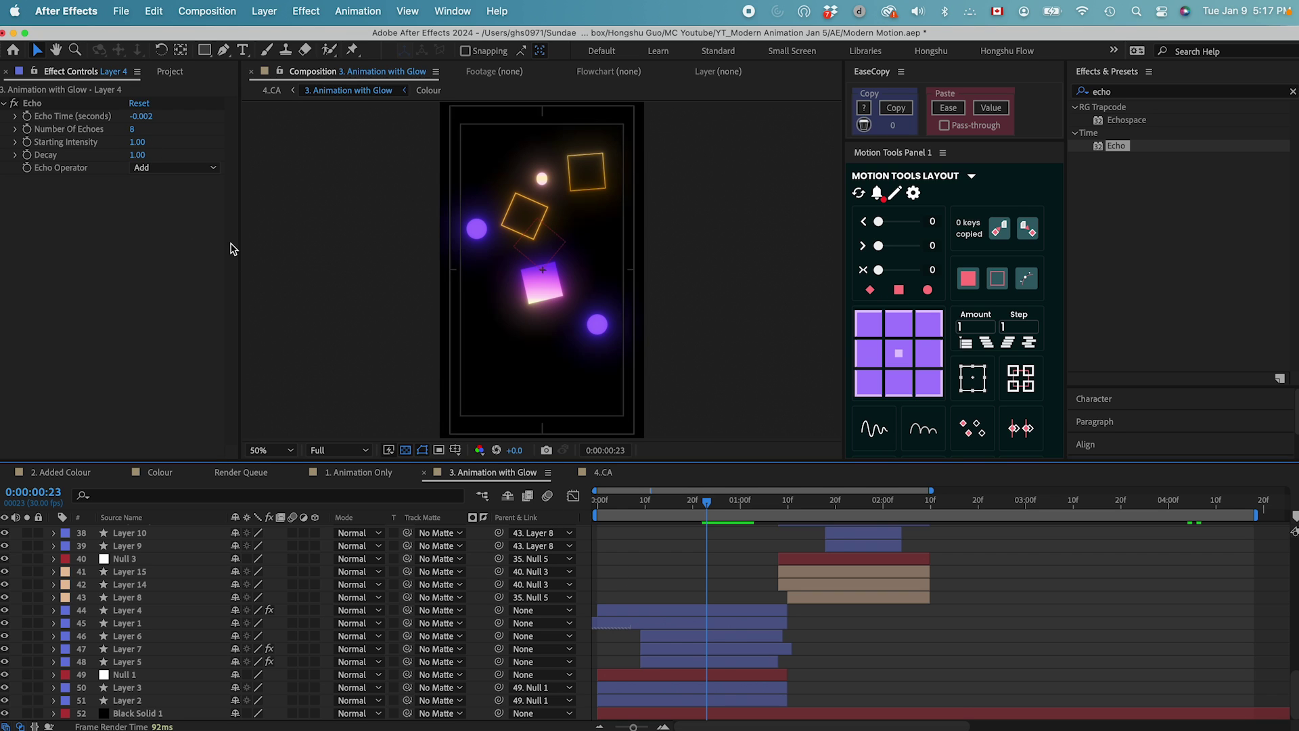
pyautogui.press('Home')
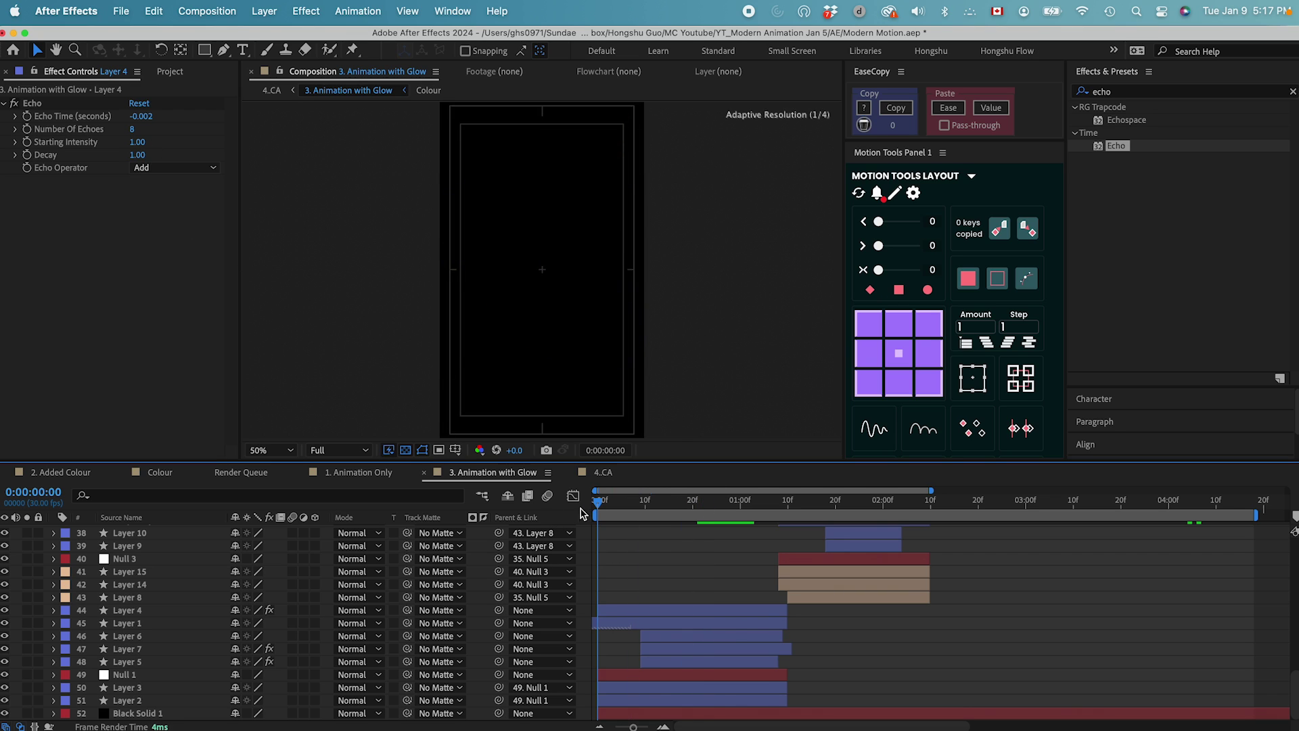
# Preview Layer 4's trail and, around 0:00:00:10, set its Echo Time to -0.001 seconds and its Number Of Echoes to 5.
pyautogui.press('space')
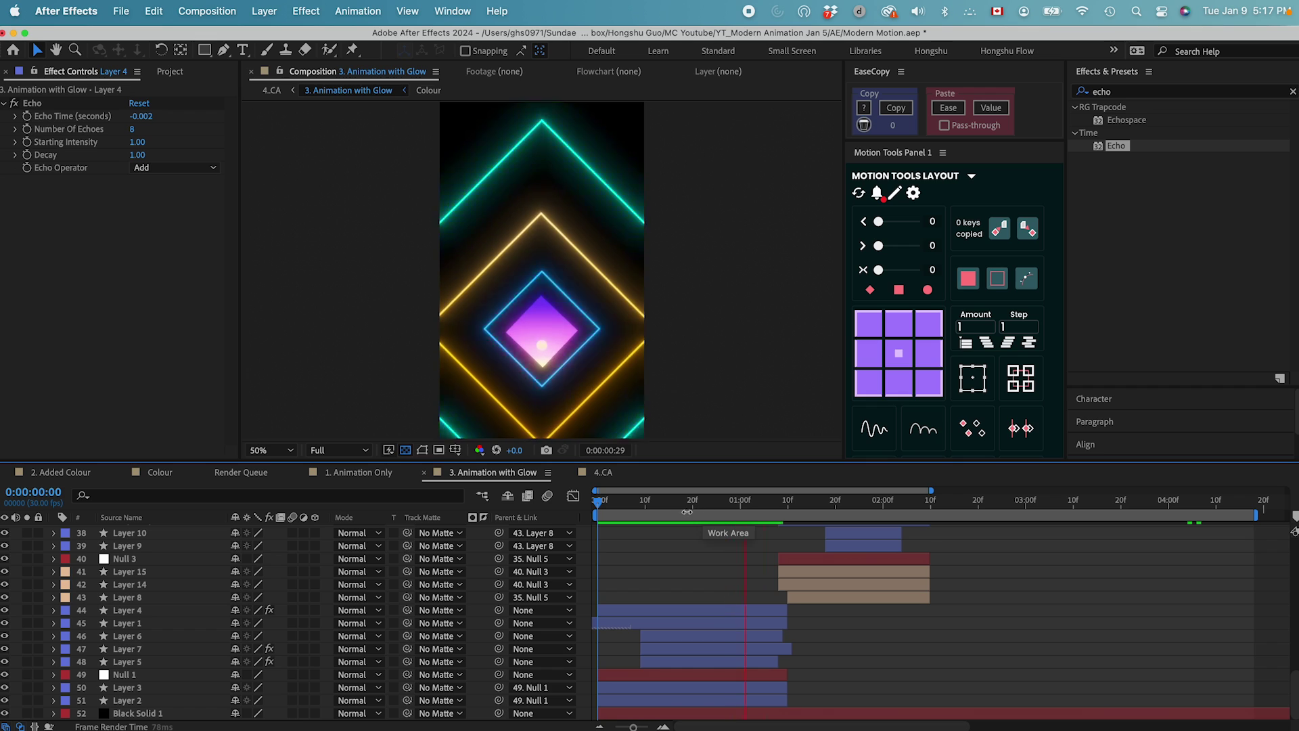
pyautogui.click(623, 508)
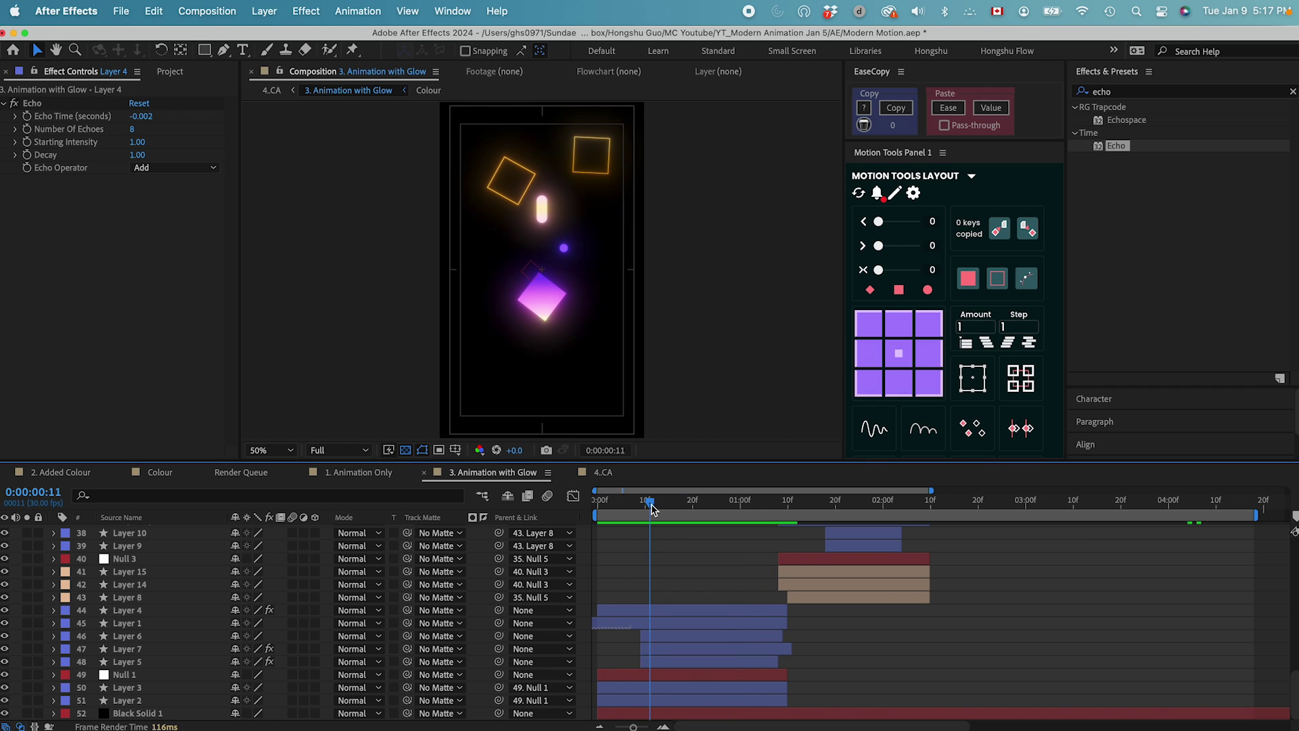
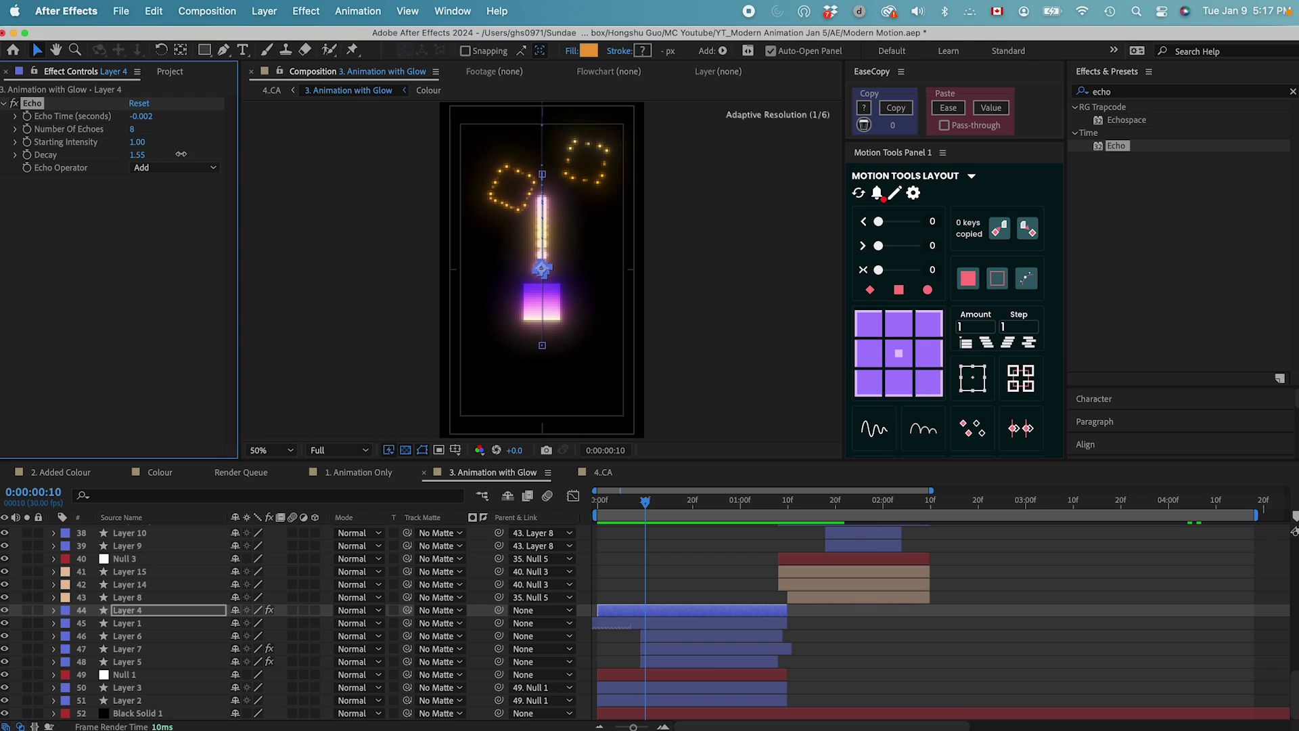
pyautogui.press('F2')
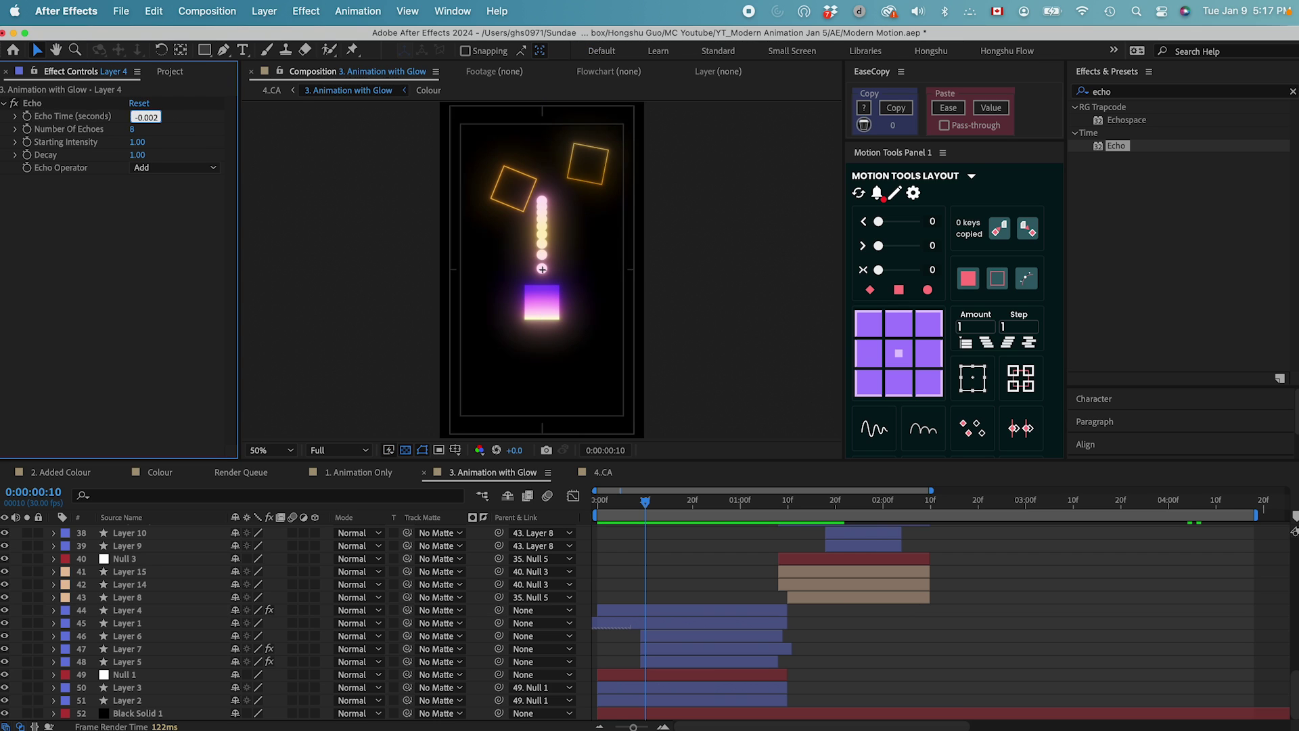
pyautogui.press('Return')
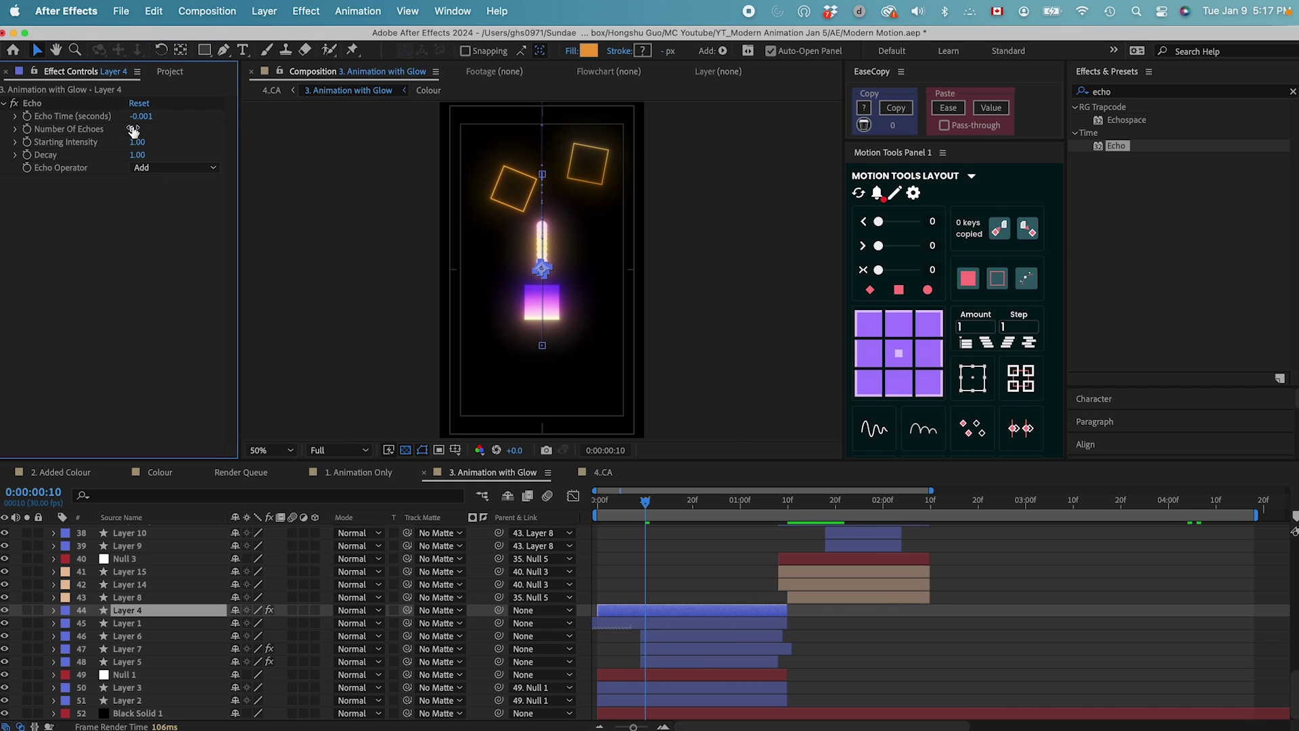
pyautogui.write('5')
pyautogui.press('Return')
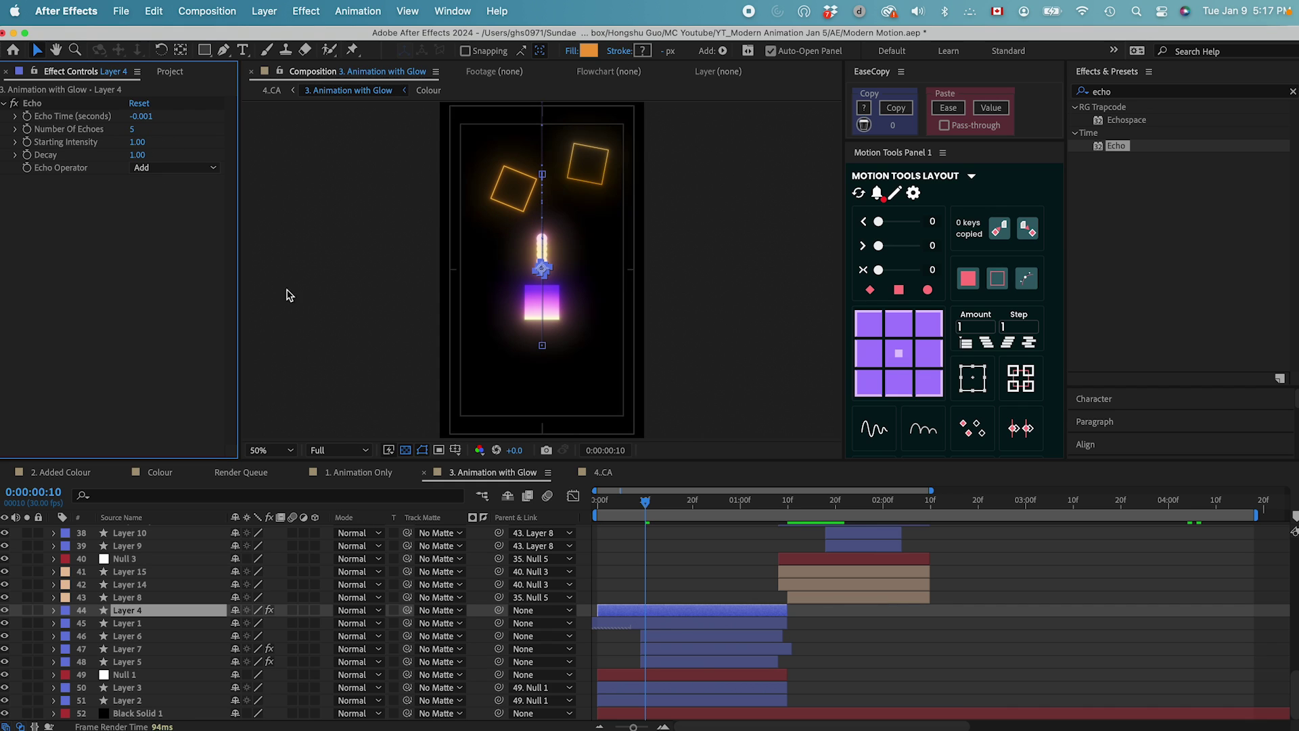
# Scrub through Layer 4's shortened trail and paste its Echo effect onto Layer 1, the gradient square.
pyautogui.click(710, 551)
pyautogui.moveTo(645, 505); pyautogui.dragTo(789, 508)
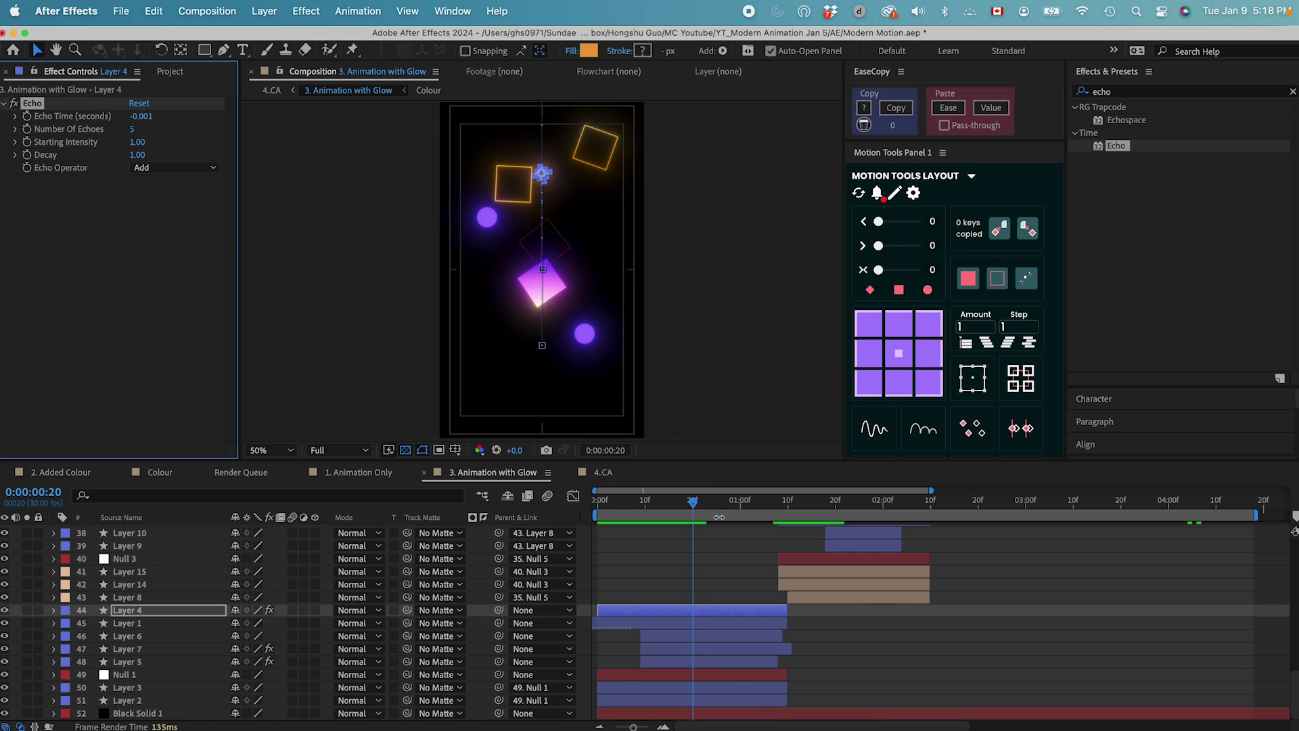
pyautogui.moveTo(688, 506); pyautogui.dragTo(645, 506)
pyautogui.click(126, 623)
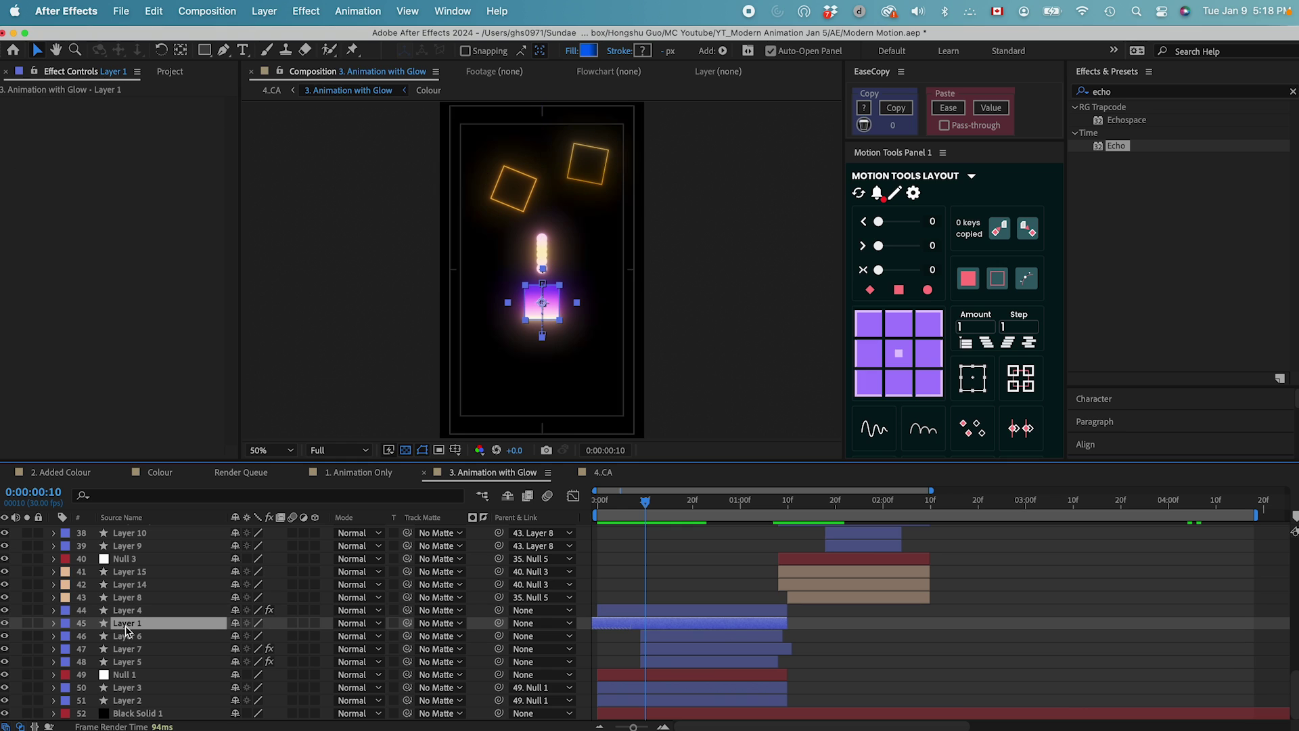
pyautogui.press('super+v')
pyautogui.click(732, 598)
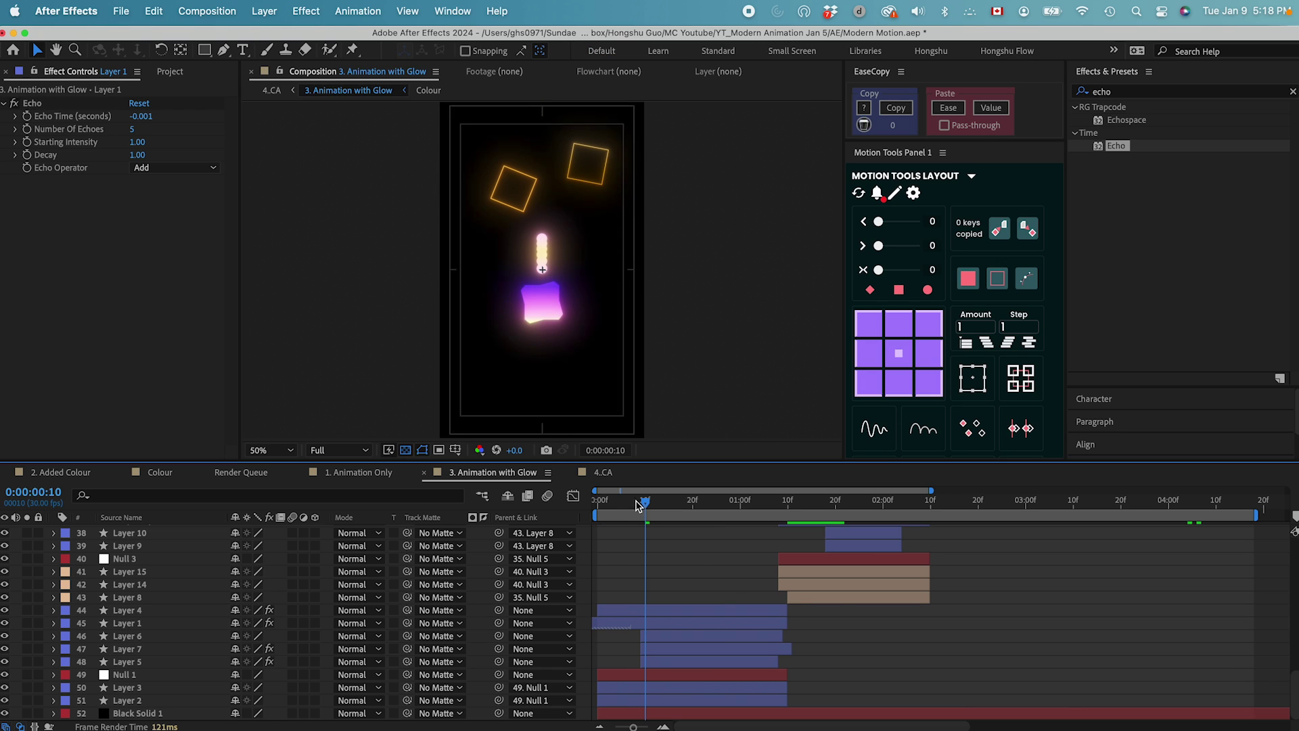
# Check Layer 1's echo in motion and paste the same Echo effect onto Layers 3 and 2, the two purple balls.
pyautogui.click(617, 504)
pyautogui.moveTo(618, 505); pyautogui.dragTo(697, 504)
pyautogui.click(127, 636)
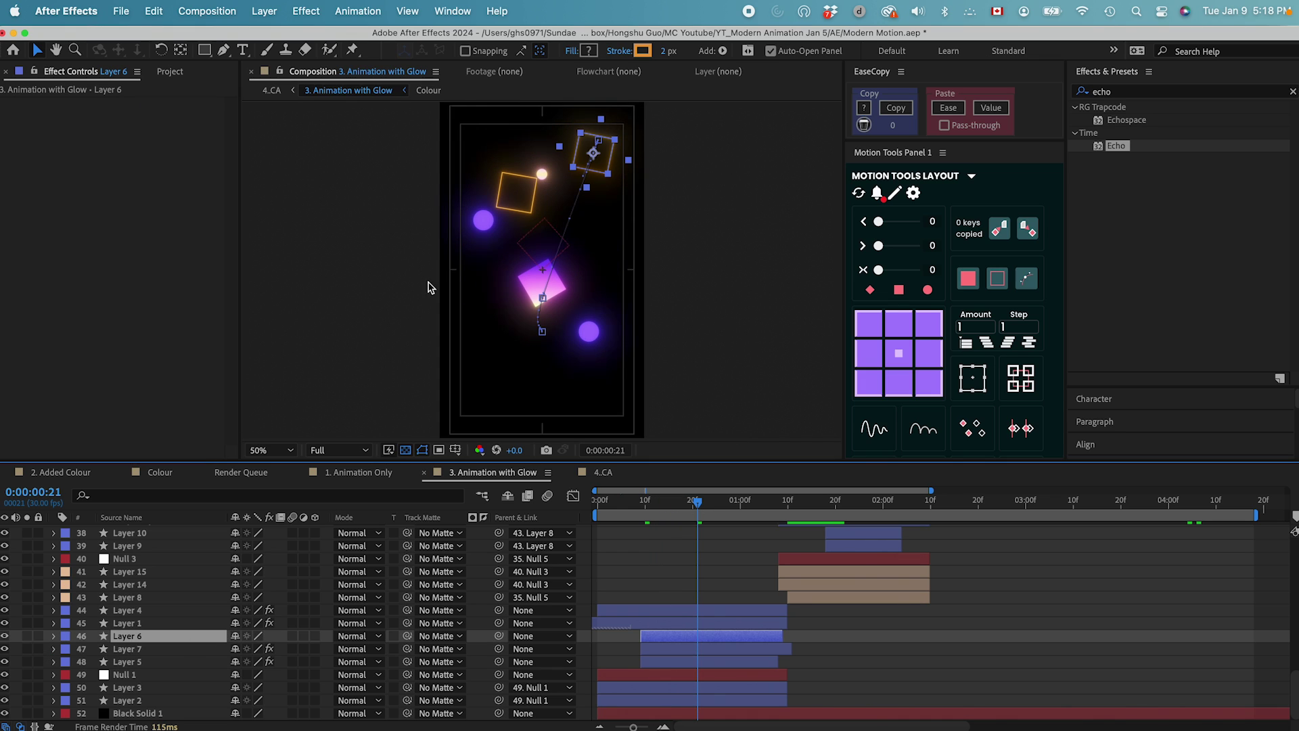
pyautogui.click(129, 688)
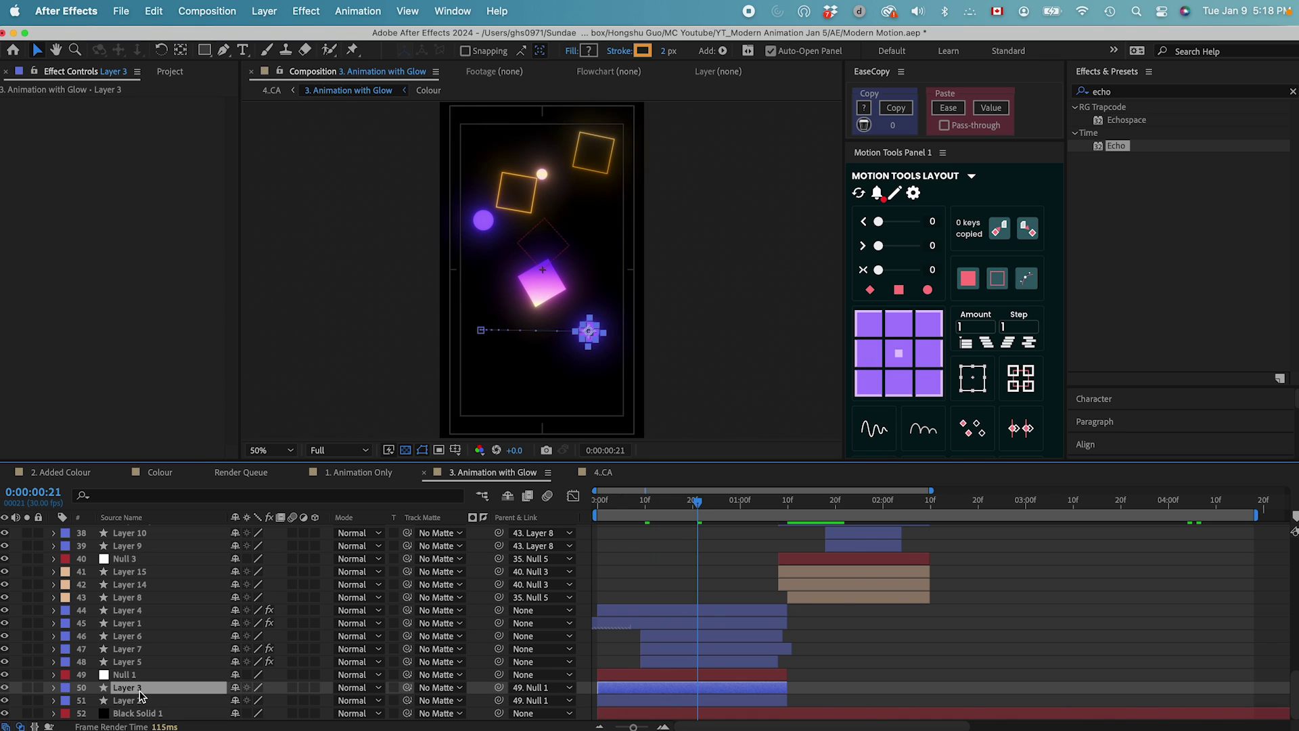
pyautogui.keyDown('shift'); pyautogui.click(141, 700); pyautogui.keyUp('shift')
pyautogui.moveTo(697, 501)
pyautogui.mouseDown()
pyautogui.moveTo(613, 501)
pyautogui.moveTo(673, 504)
pyautogui.mouseUp()
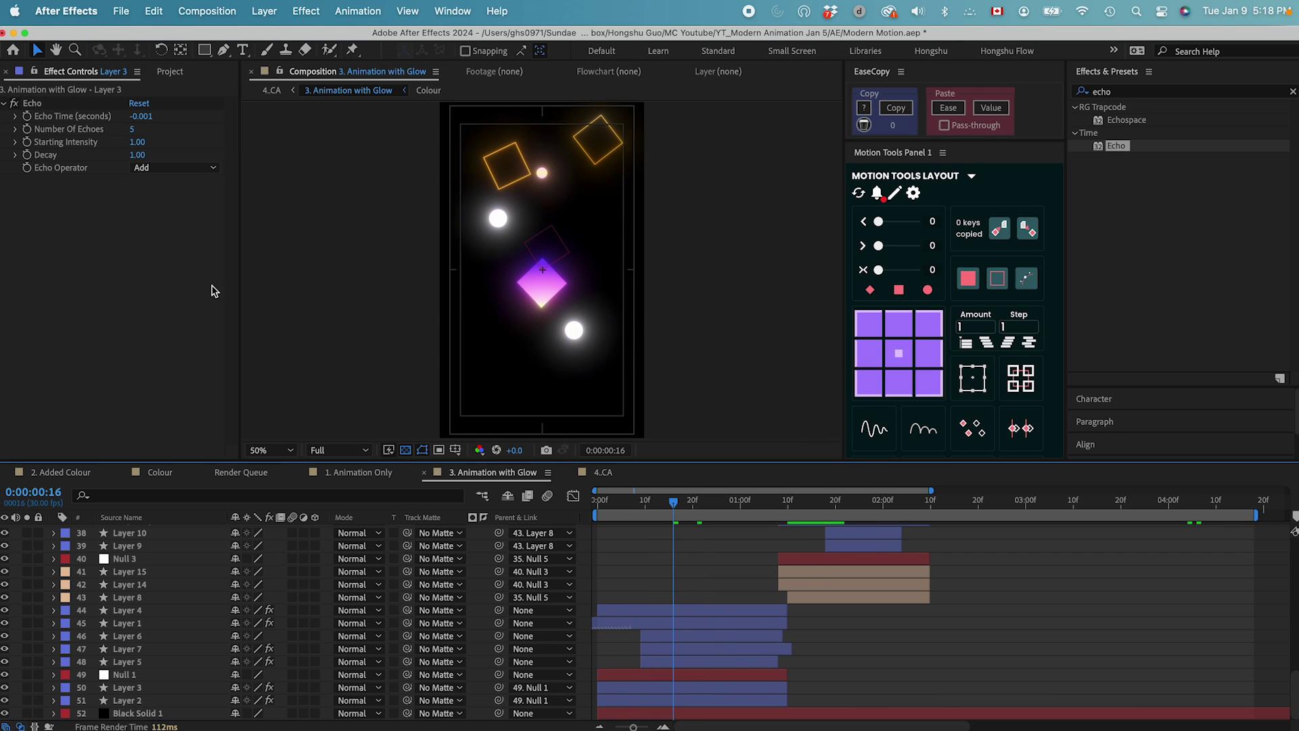
# Change the Echo Operator to Maximum on both Layer 3 and Layer 2.
pyautogui.click(165, 168)
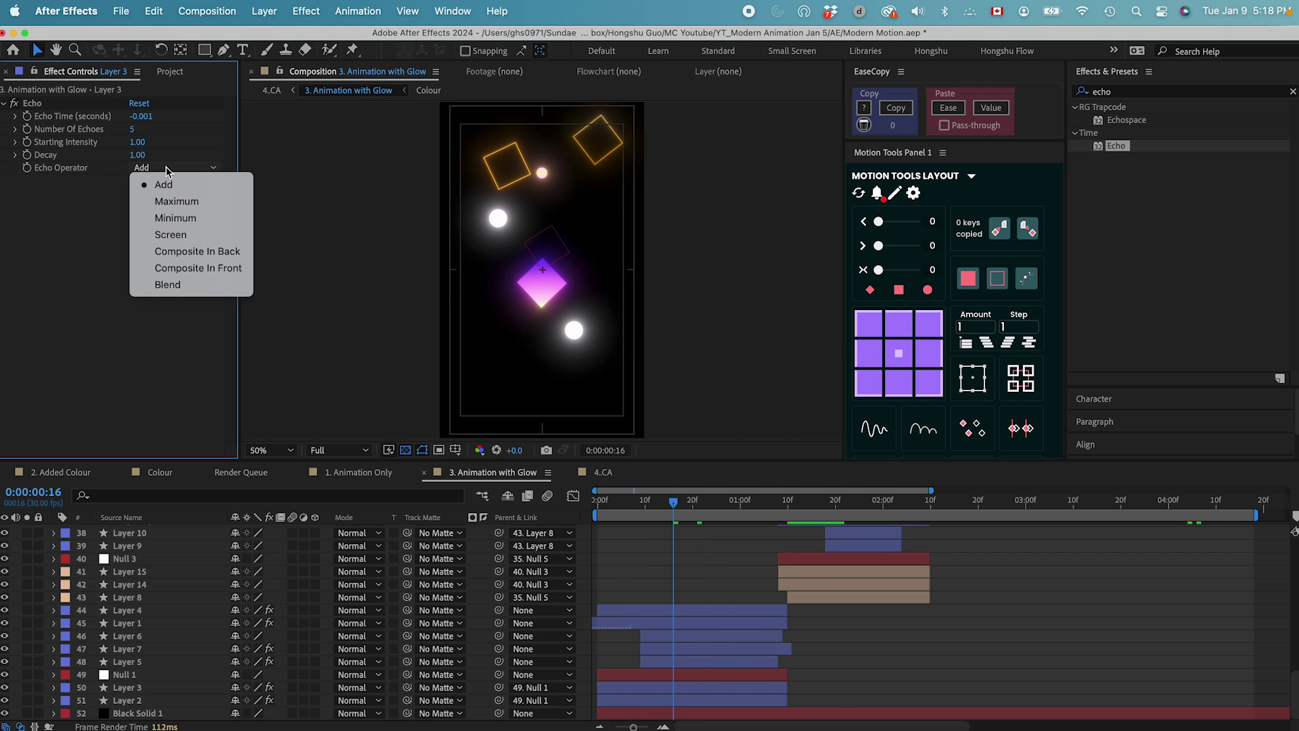
pyautogui.click(176, 199)
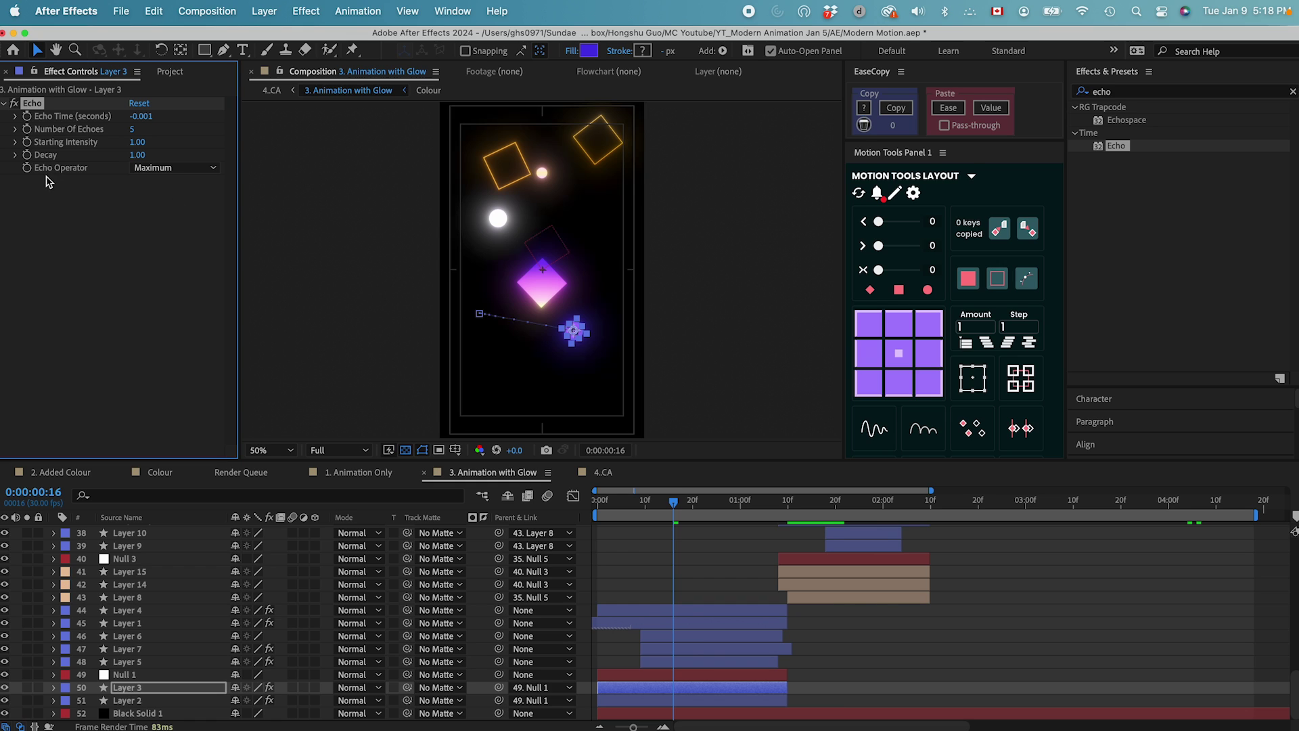
pyautogui.click(80, 182)
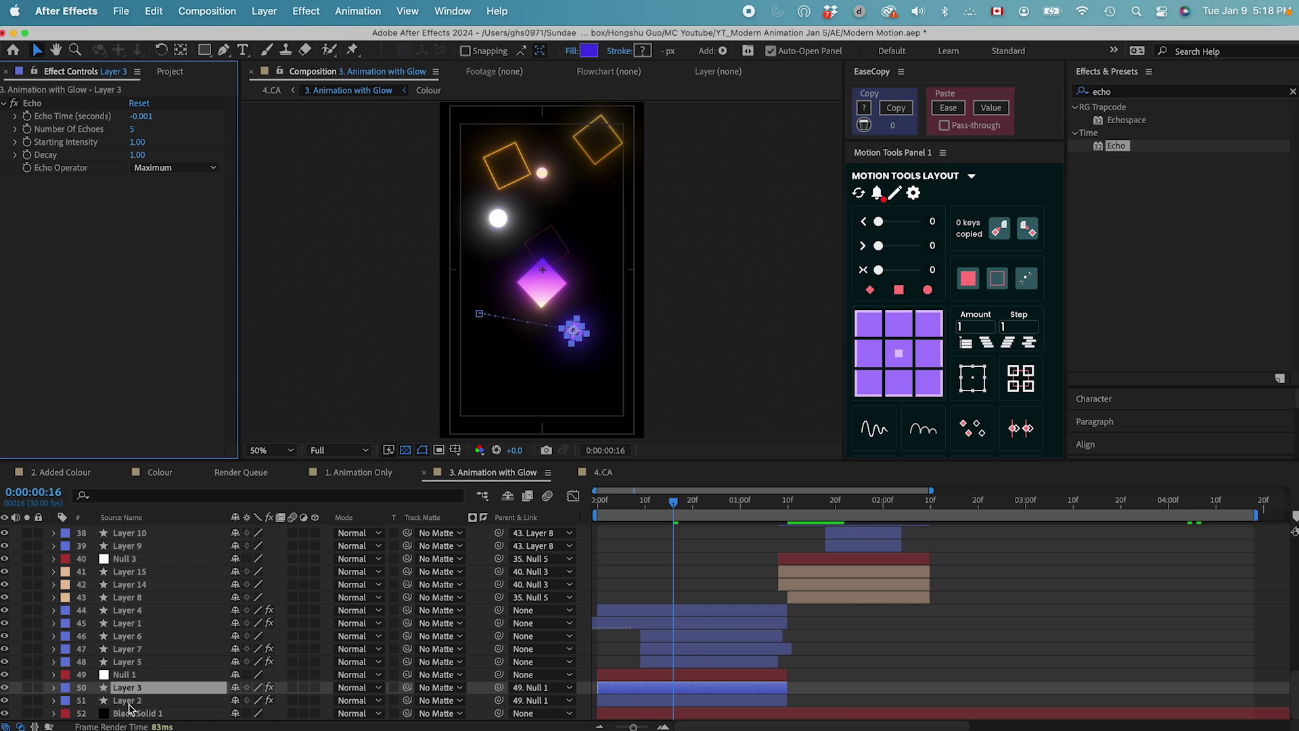
pyautogui.click(129, 702)
pyautogui.click(169, 167)
pyautogui.click(177, 201)
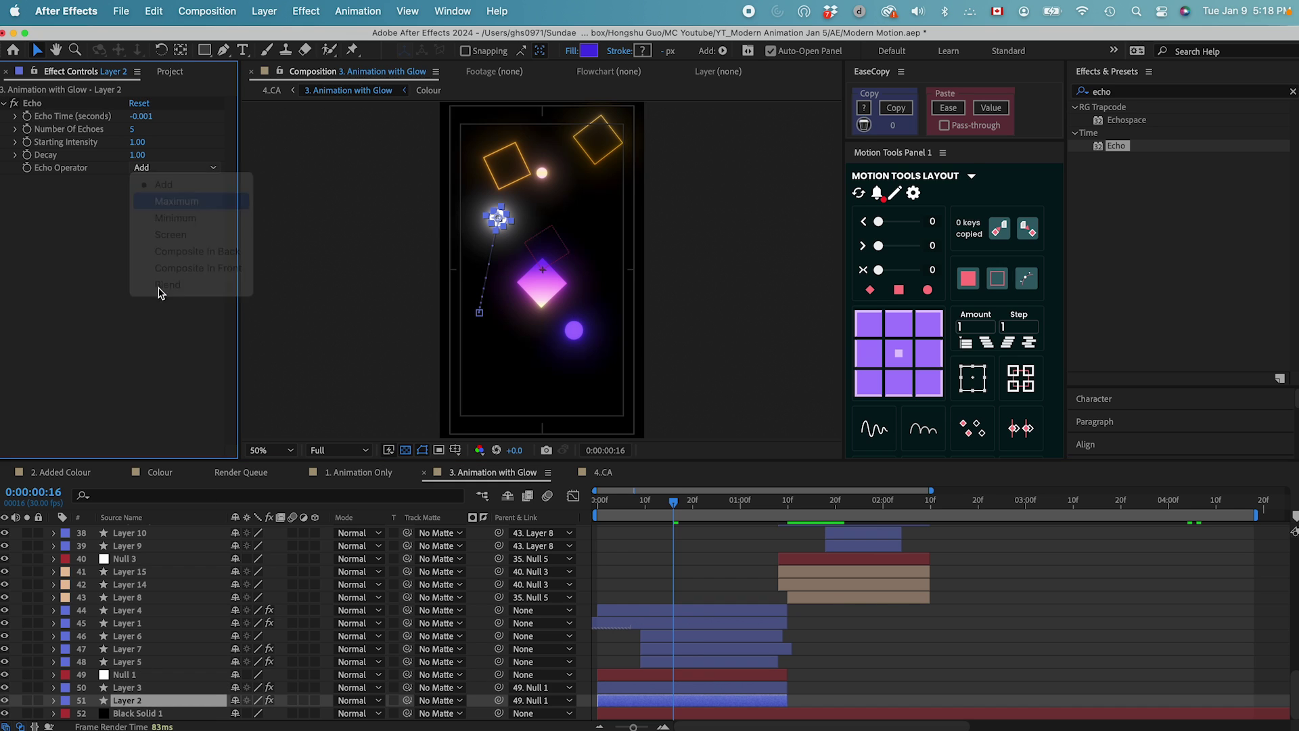
# Examine the purple balls' echoes around 0:00:00:24 and play 3. Animation with Glow from the first frame.
pyautogui.moveTo(674, 502); pyautogui.dragTo(712, 508)
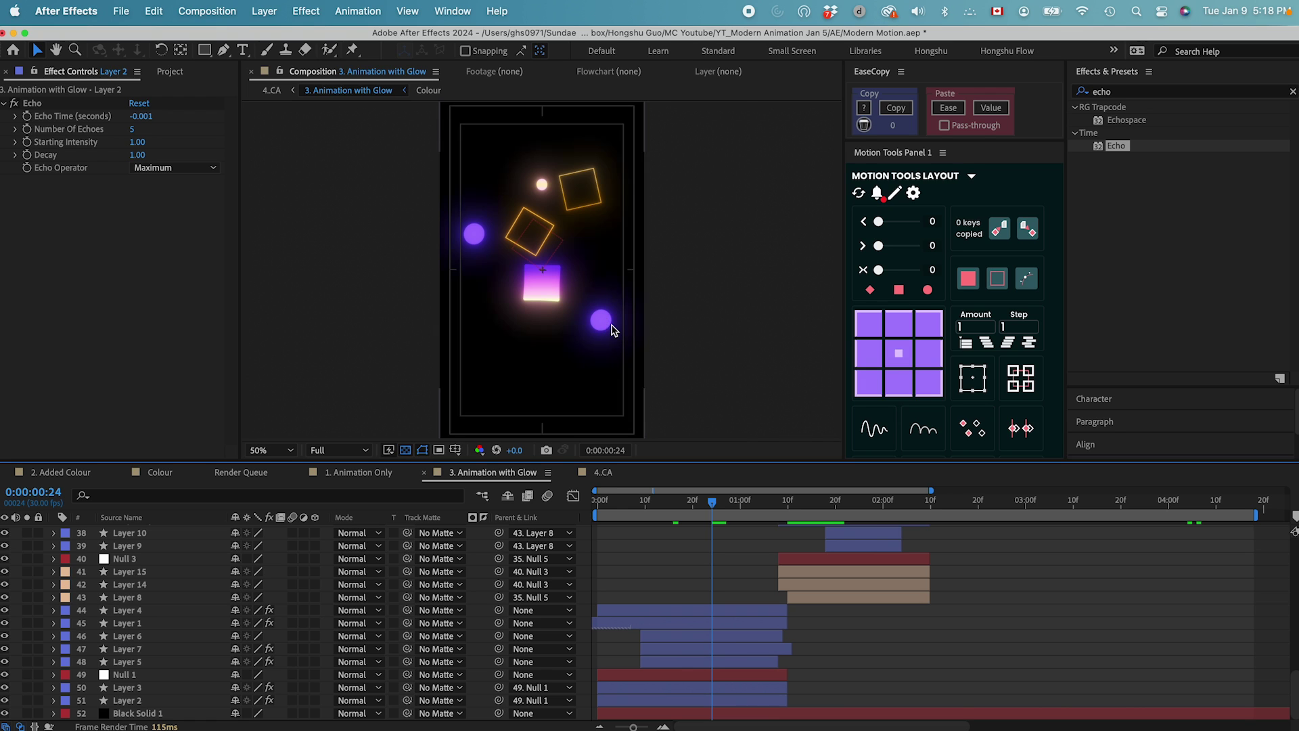
pyautogui.press('.')
pyautogui.moveTo(621, 505); pyautogui.dragTo(695, 507)
pyautogui.press(',')
pyautogui.press('Home')
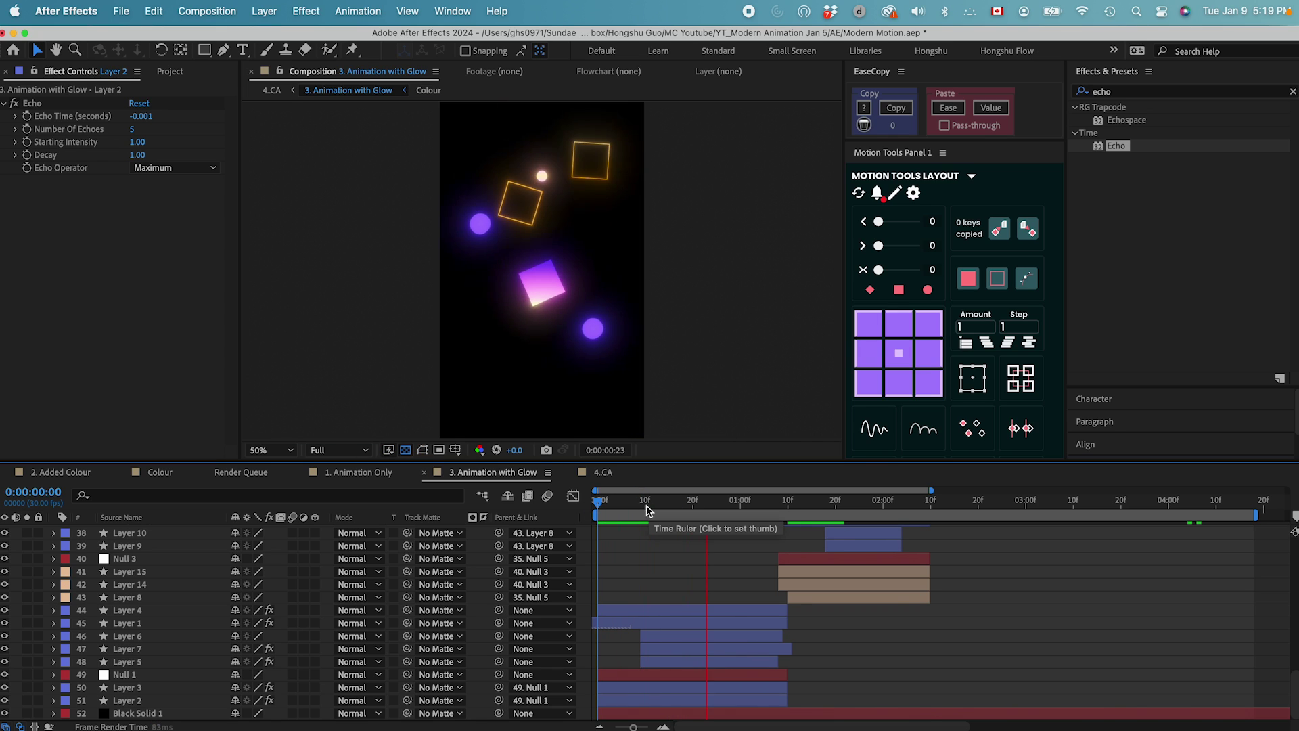
pyautogui.press('space')
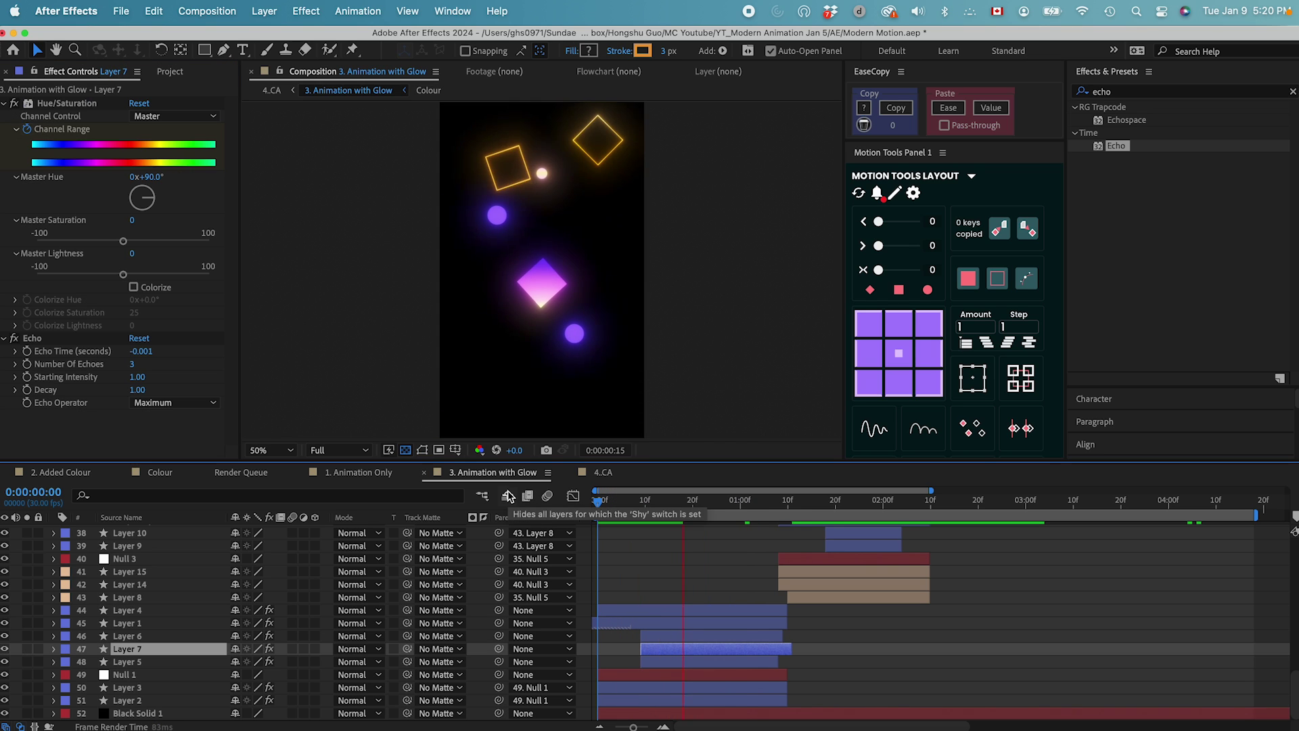
pyautogui.press('space')
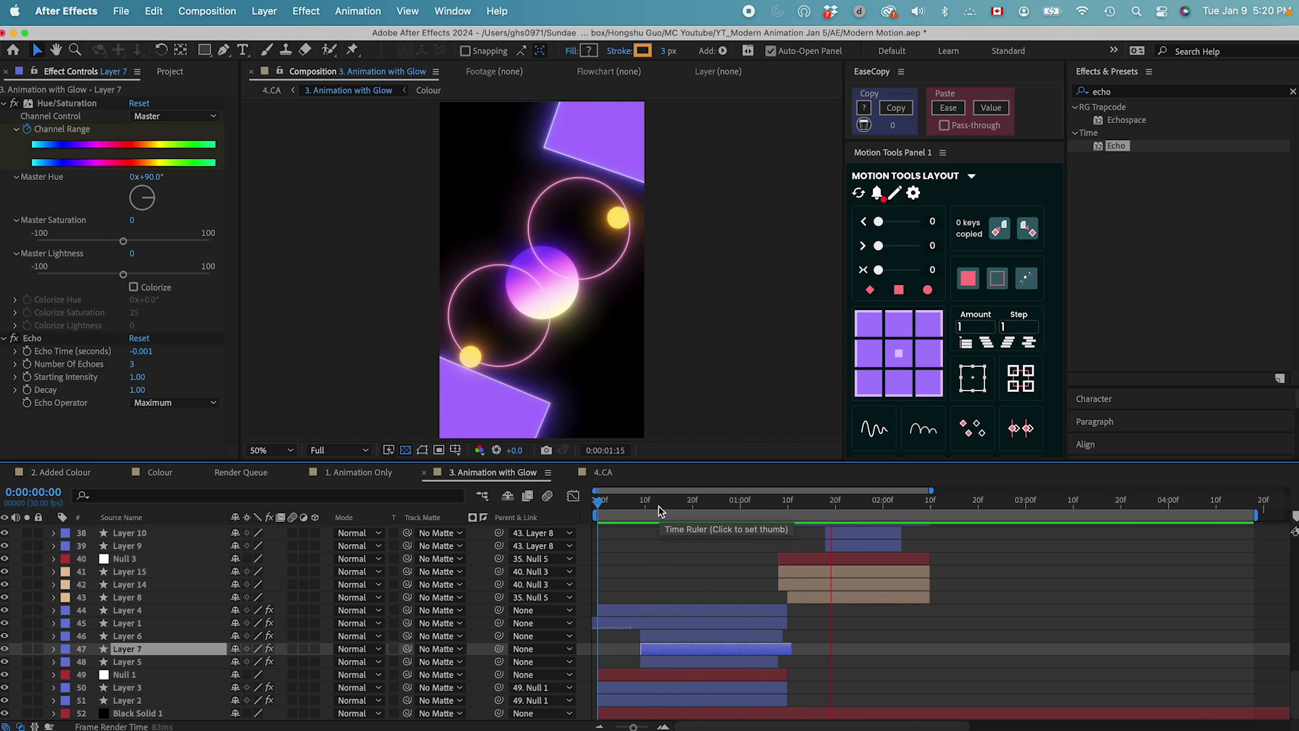
pyautogui.press('space')
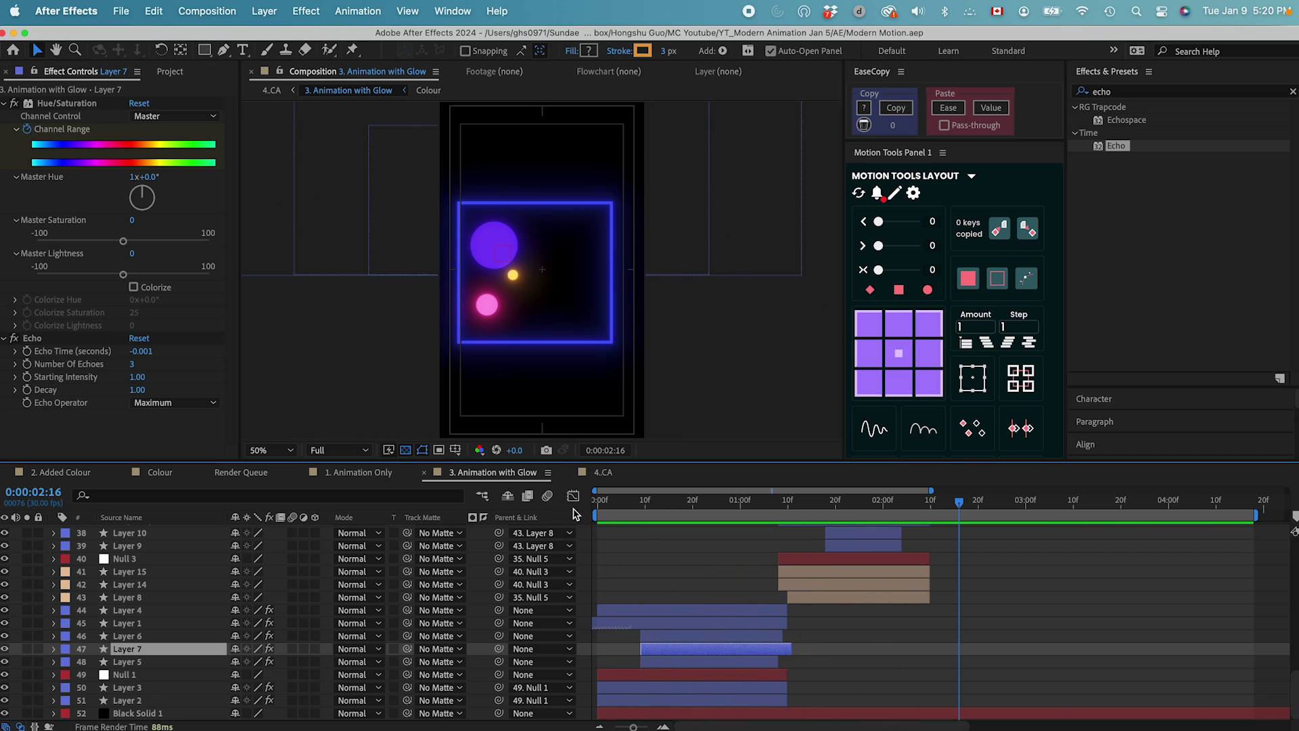
# Open the 4.CA composition from the Output folder and show it at 100% magnification.
pyautogui.click(169, 71)
pyautogui.click(61, 268)
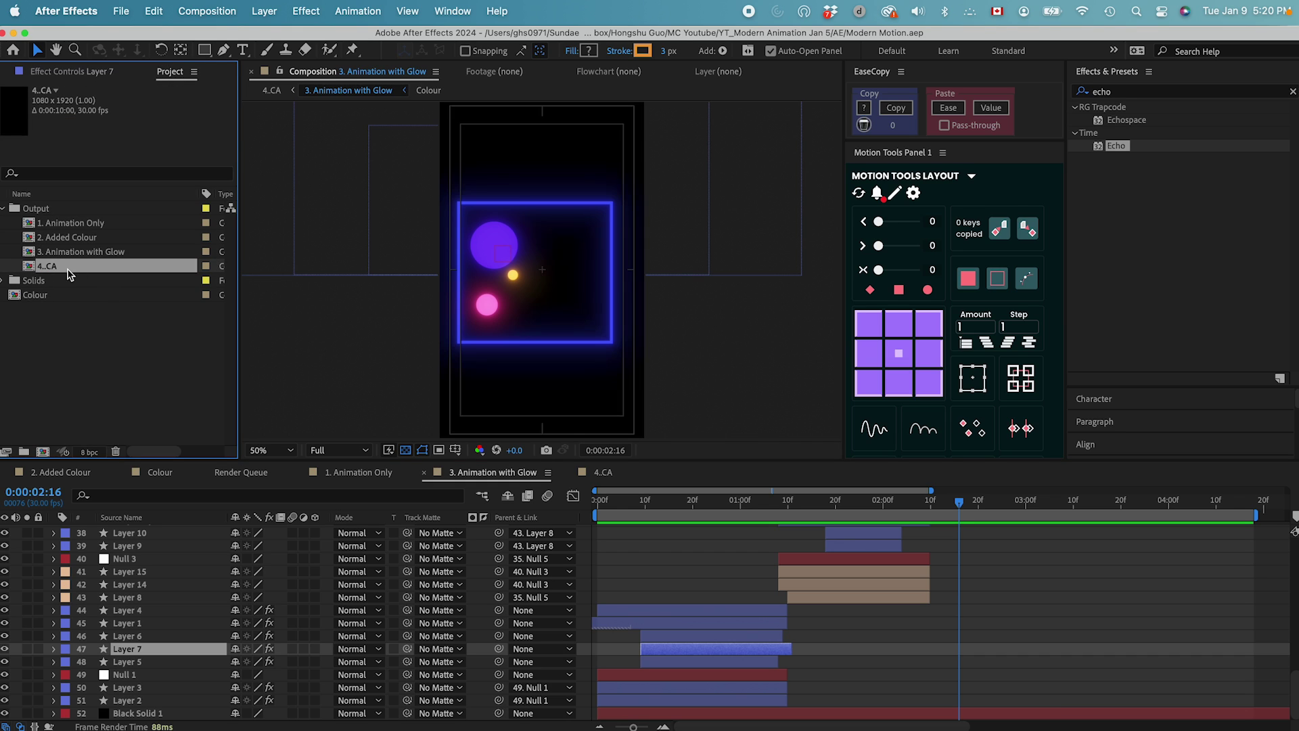
pyautogui.doubleClick(57, 267)
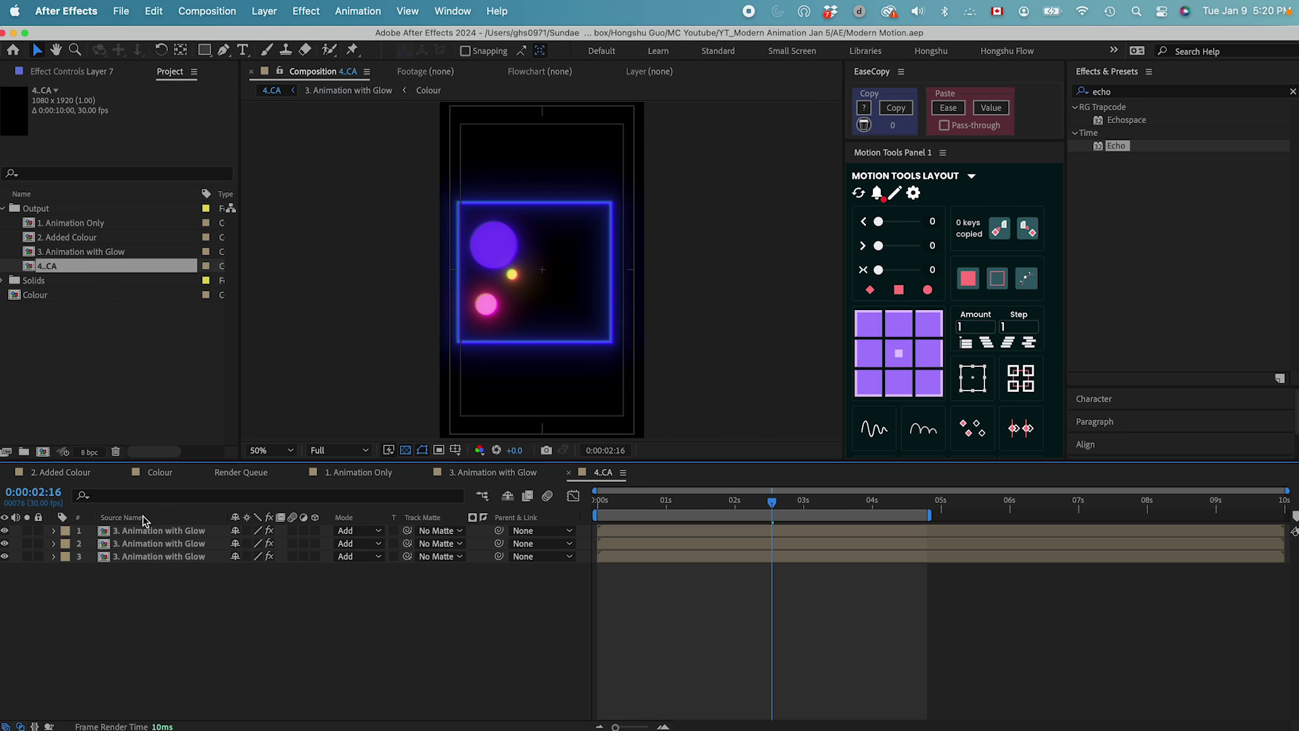
pyautogui.press('/')
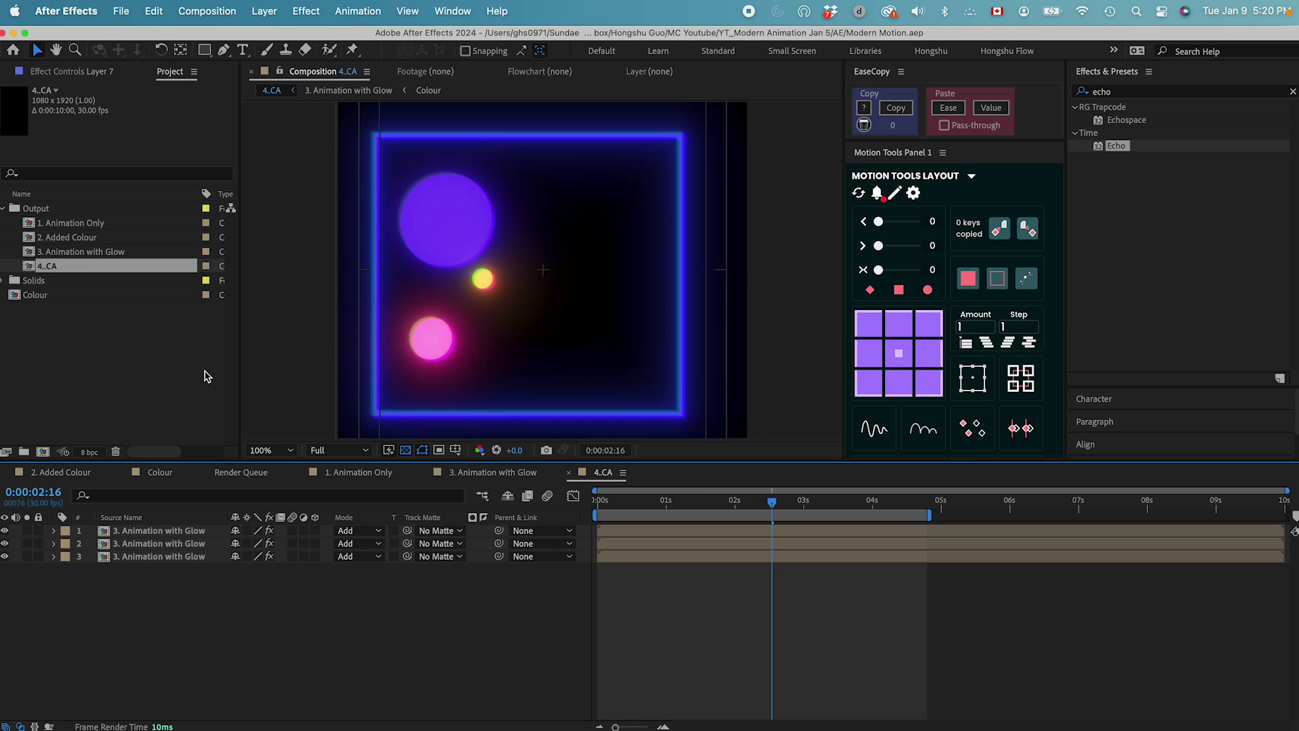
# Examine the Shift Channels settings on each of the three 3. Animation with Glow layers in 4.CA.
pyautogui.click(155, 532)
pyautogui.keyDown('shift'); pyautogui.click(153, 557); pyautogui.keyUp('shift')
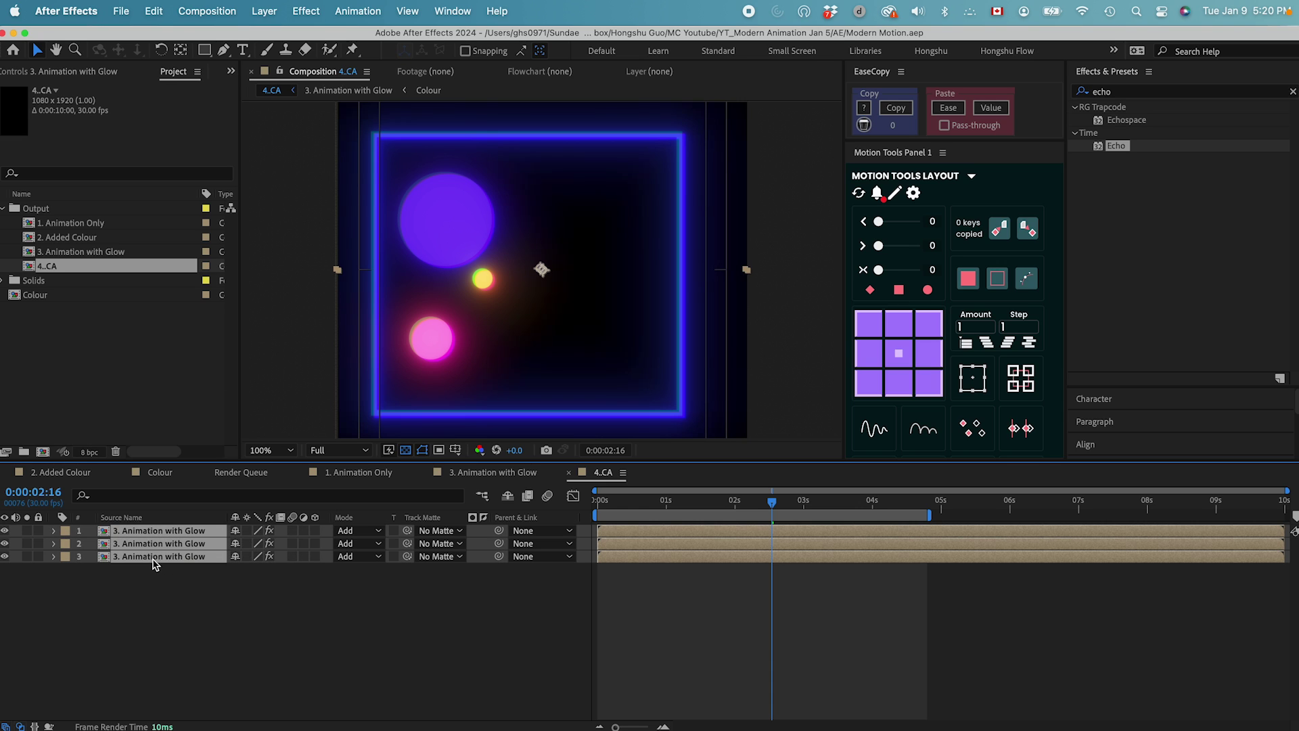
pyautogui.click(84, 73)
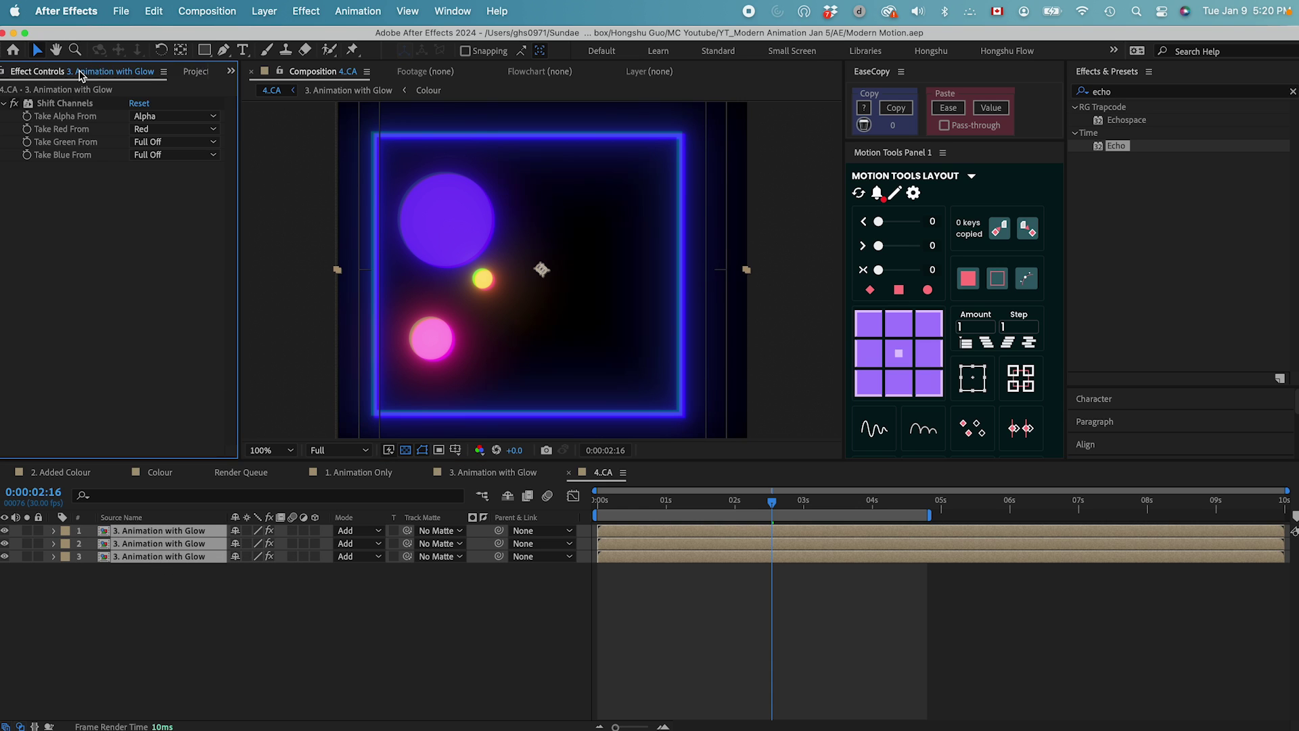
pyautogui.click(162, 592)
pyautogui.click(169, 532)
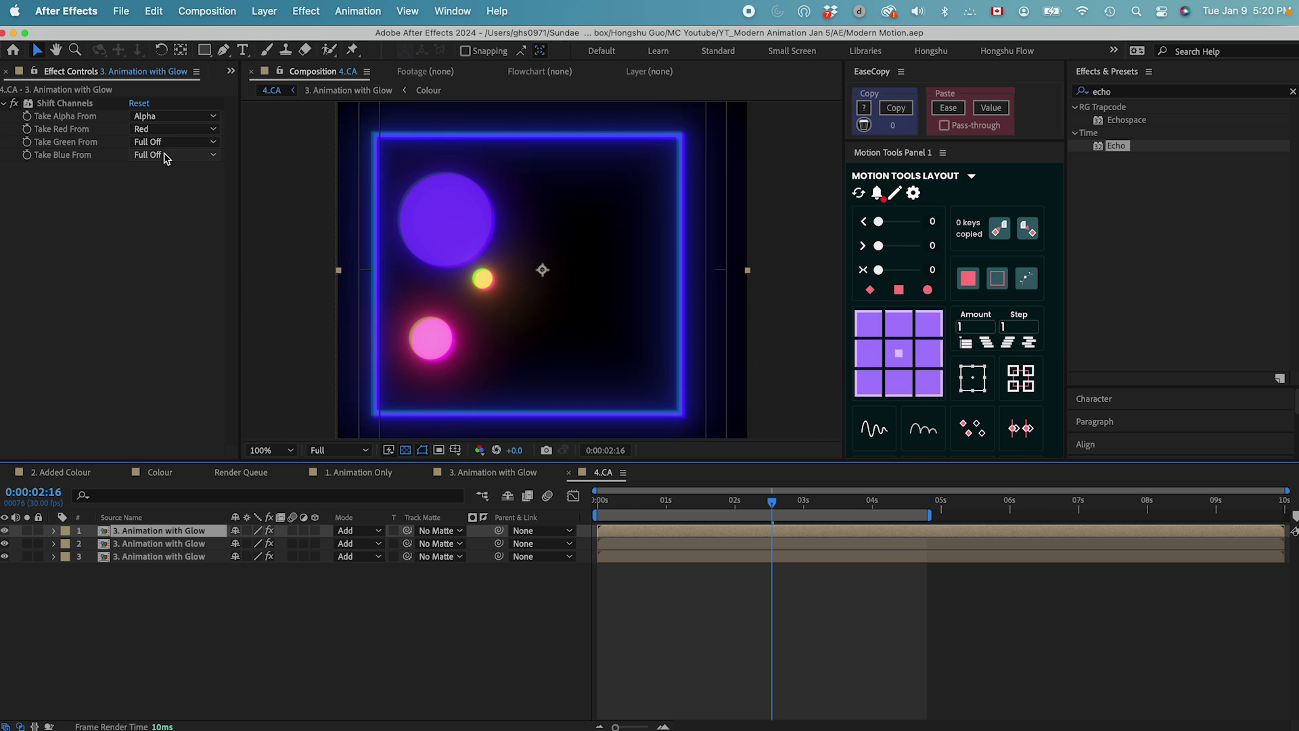
pyautogui.click(172, 544)
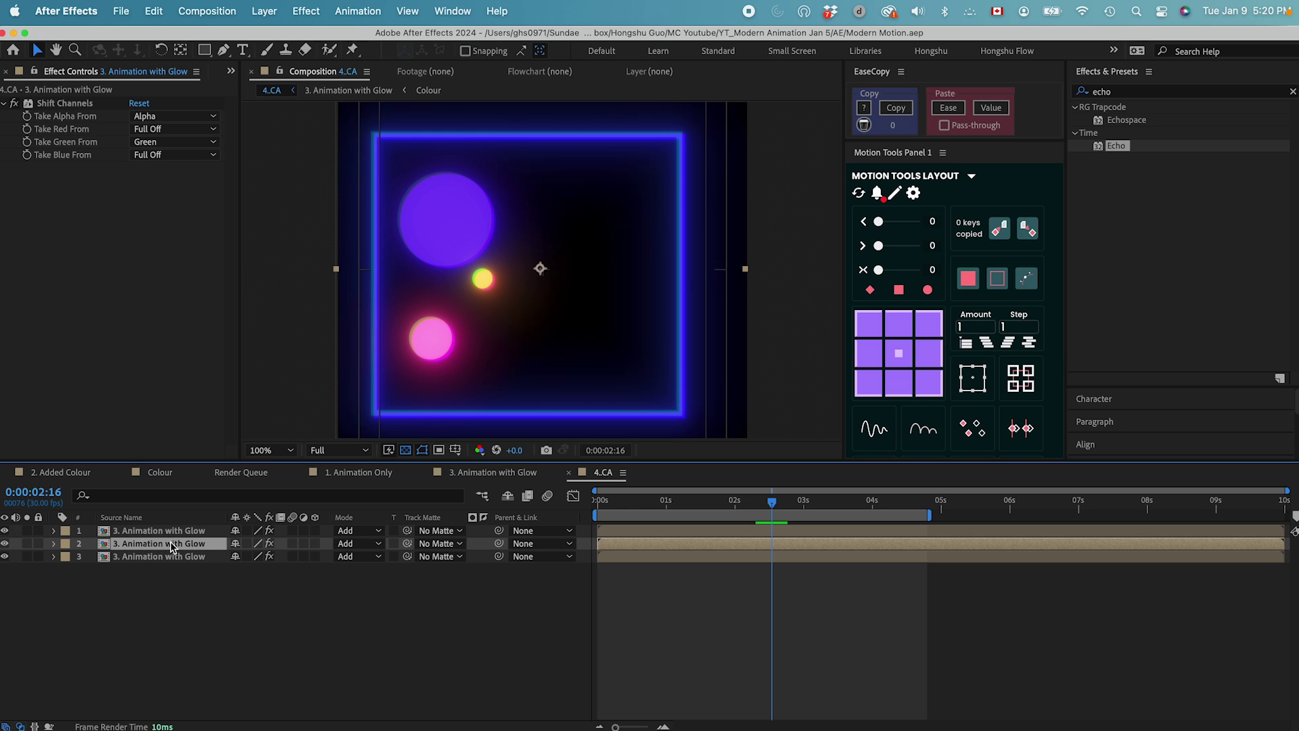
pyautogui.click(176, 558)
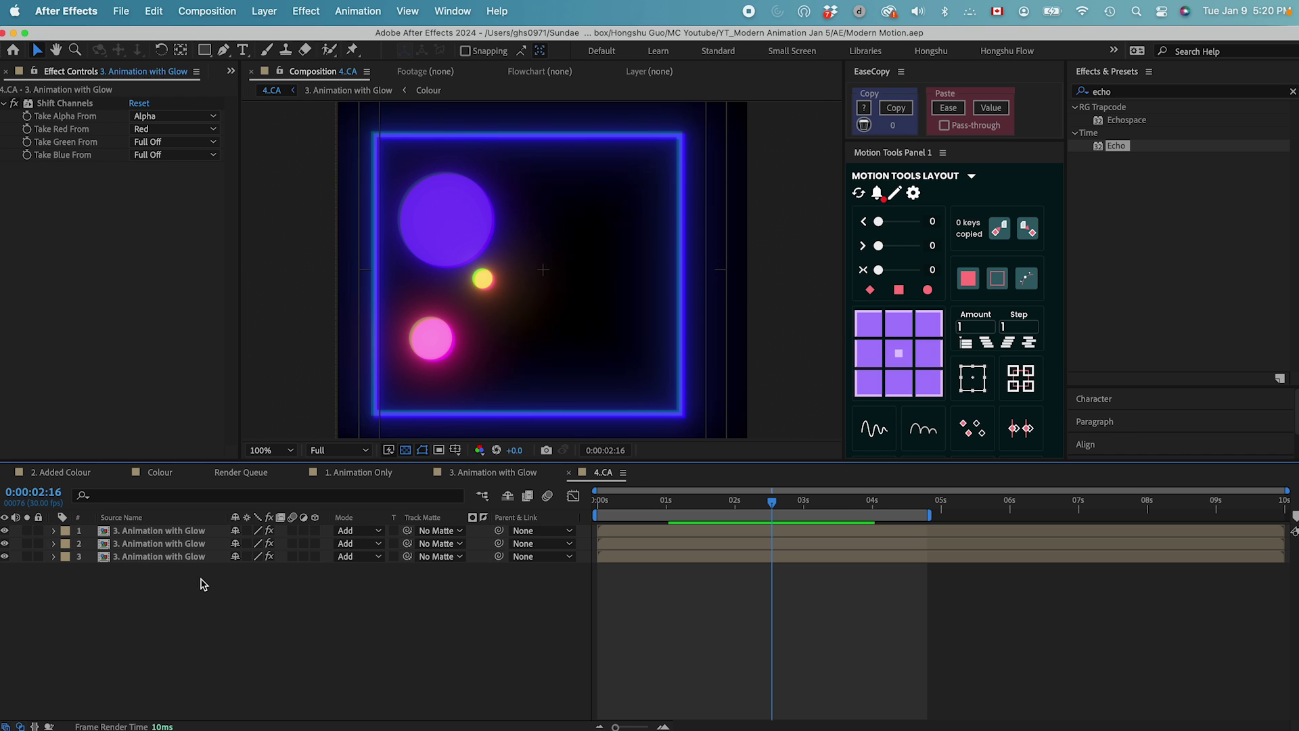
# Offset layer 2, the green channel copy, downward at 200% magnification, and bring it back up to a slight offset.
pyautogui.click(190, 546)
pyautogui.press('.')
pyautogui.moveTo(457, 399); pyautogui.dragTo(539, 397)
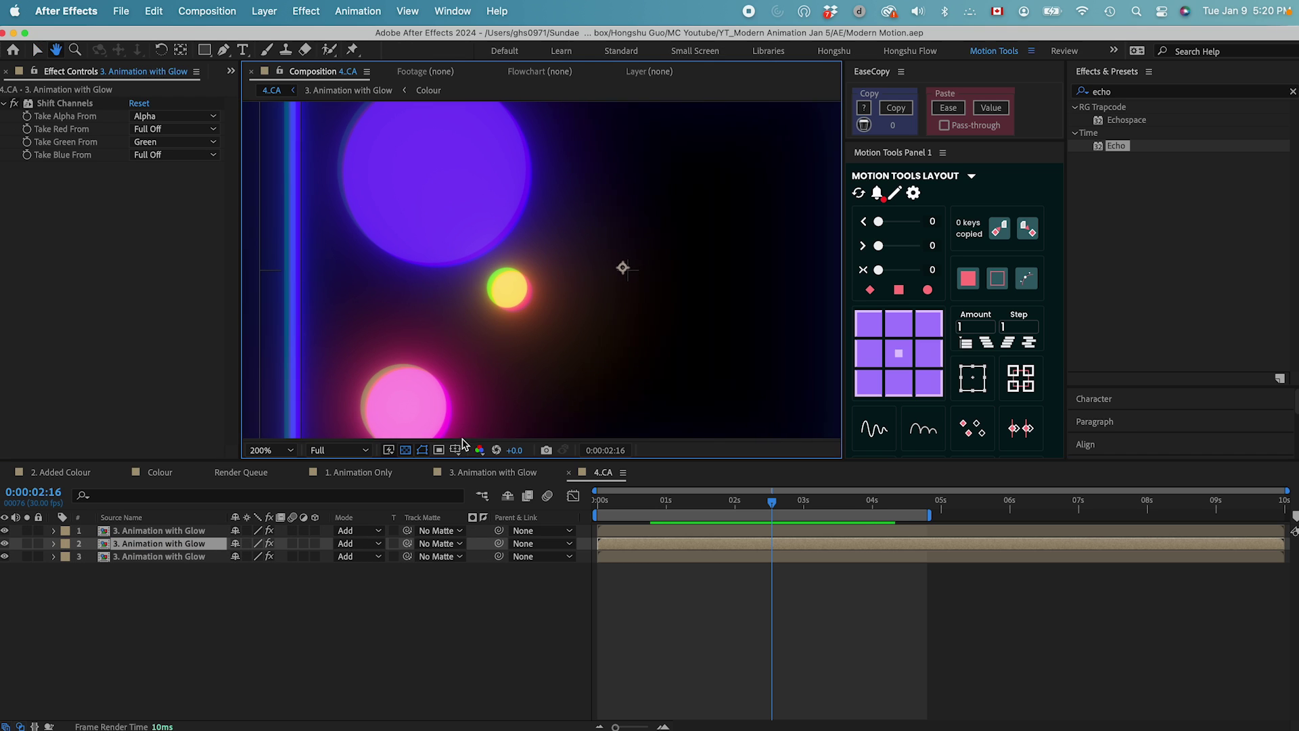
pyautogui.click(191, 545)
pyautogui.hotkey('alt', 'pagedown')
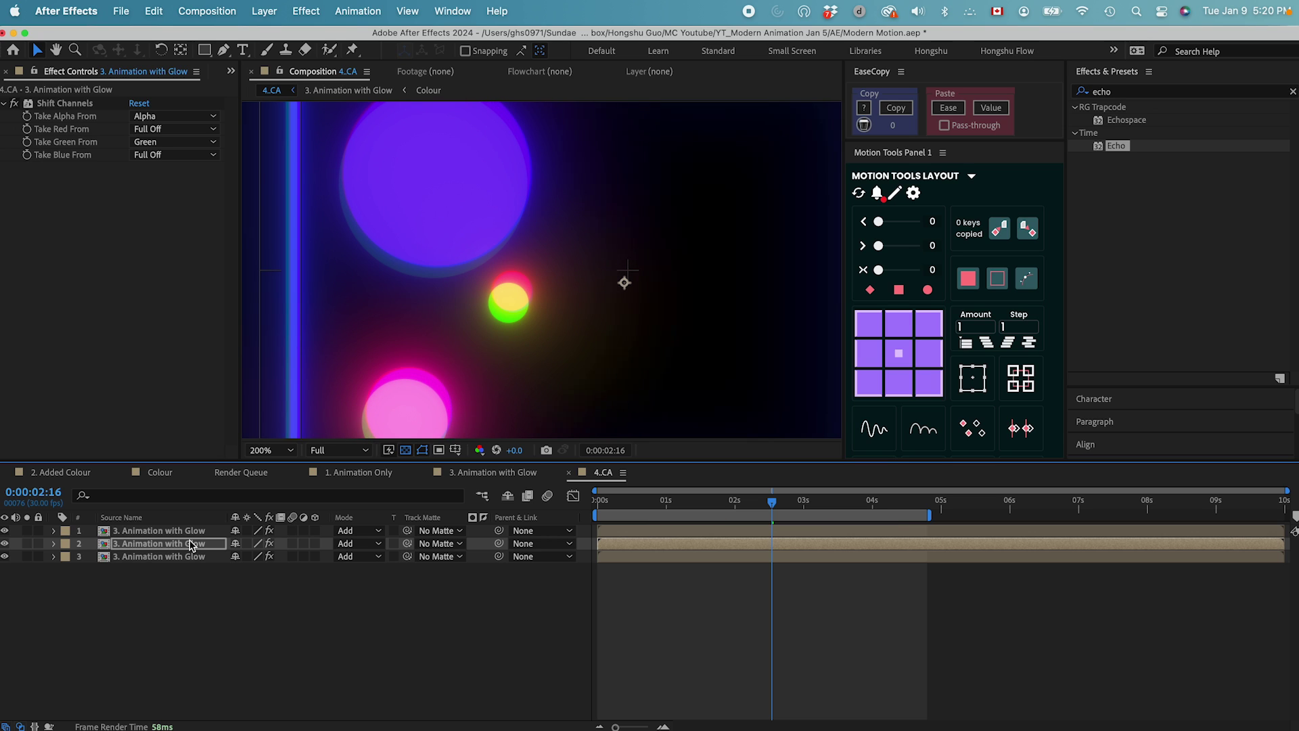
pyautogui.hotkey('alt', 'pagedown')
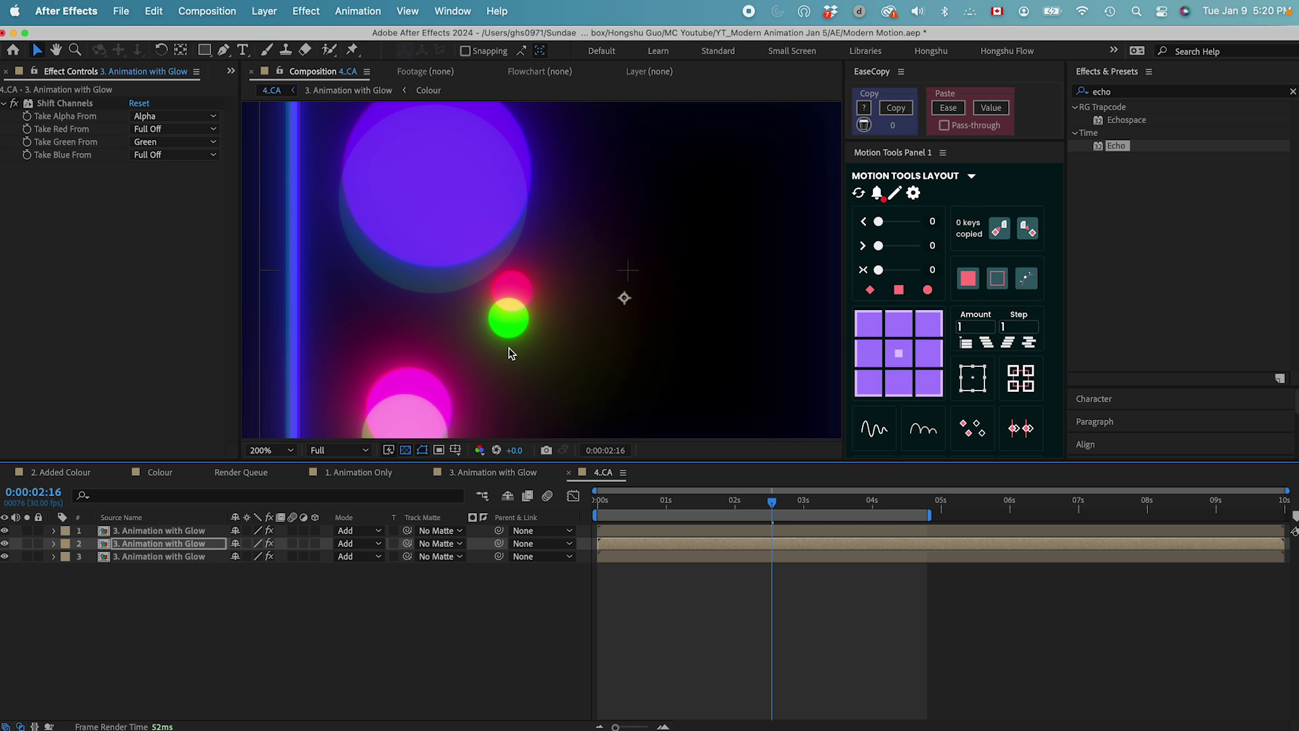
pyautogui.hotkey('alt', 'pageup')
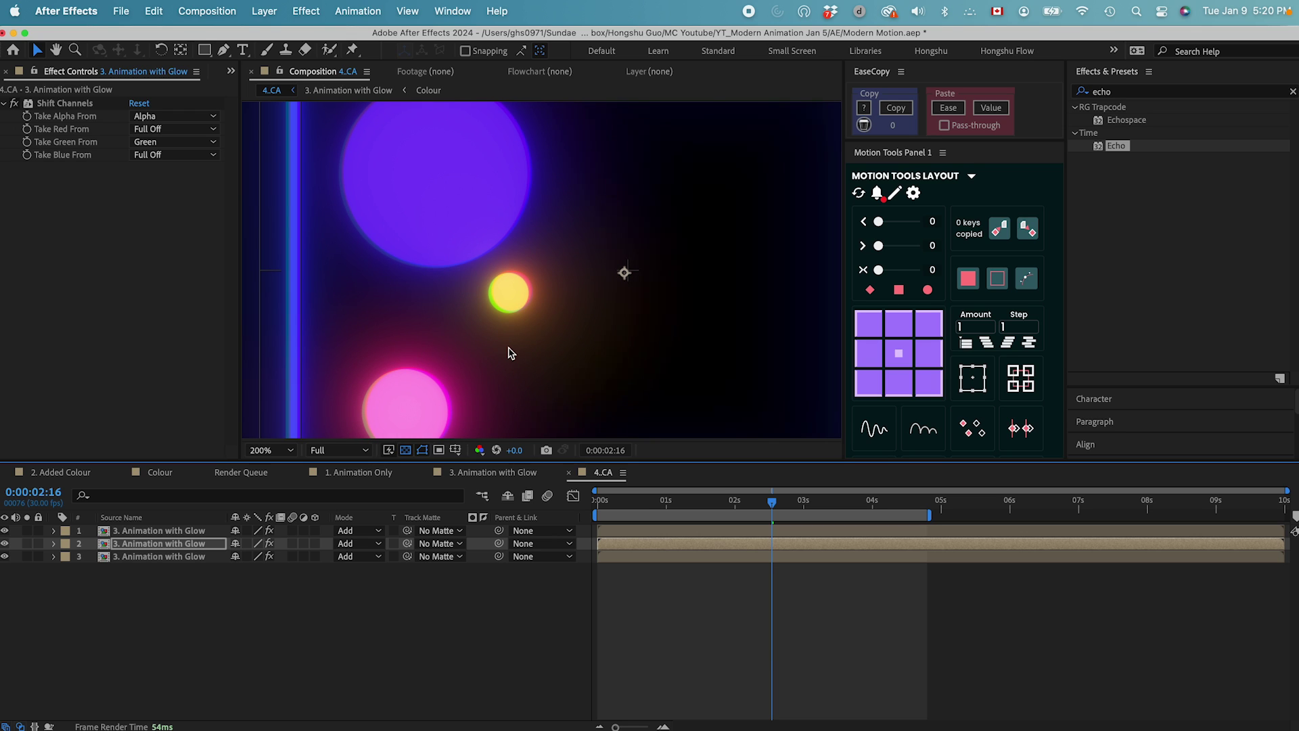
# Examine the colour fringing around the balls at 400%, 100% and 200% magnification.
pyautogui.press('.')
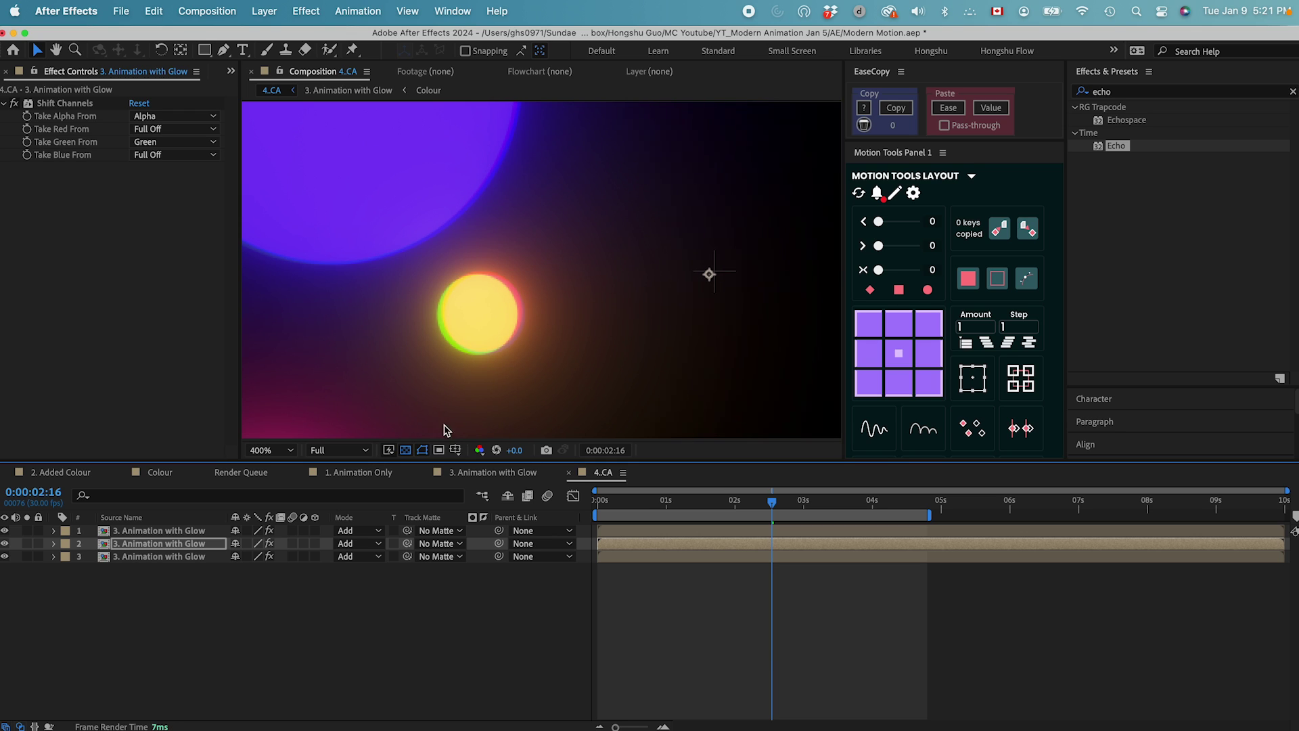
pyautogui.click(408, 589)
pyautogui.press(',')
pyautogui.press(',')
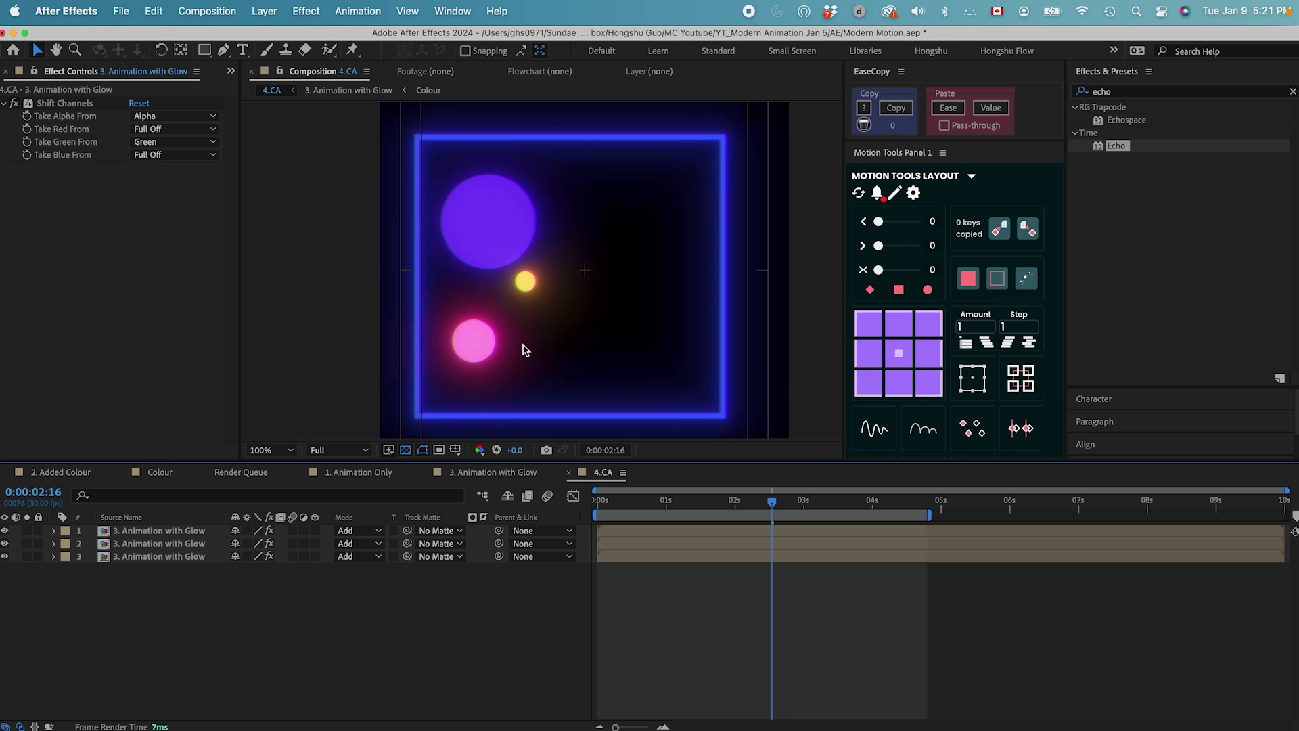
pyautogui.press('.')
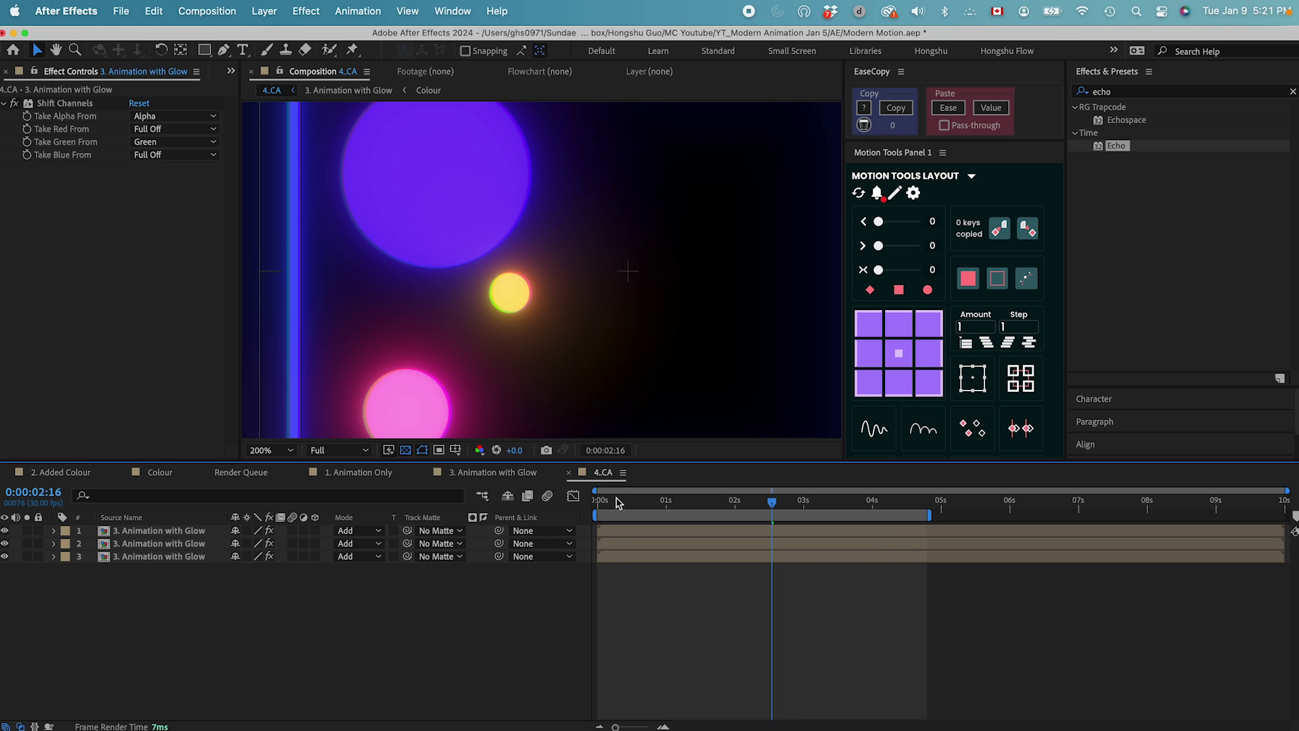
# Play the 4.CA composition from the first frame and review it at 50% magnification.
pyautogui.press('Home')
pyautogui.press(',')
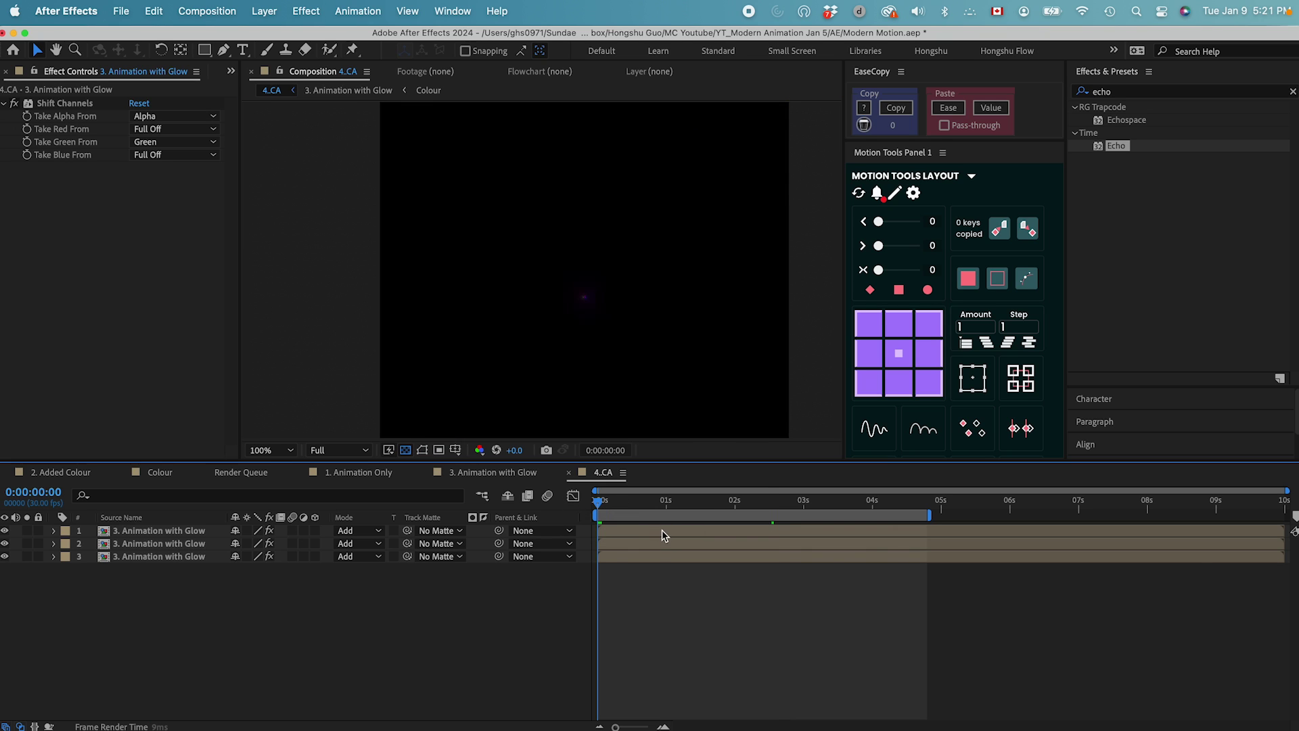
pyautogui.press('space')
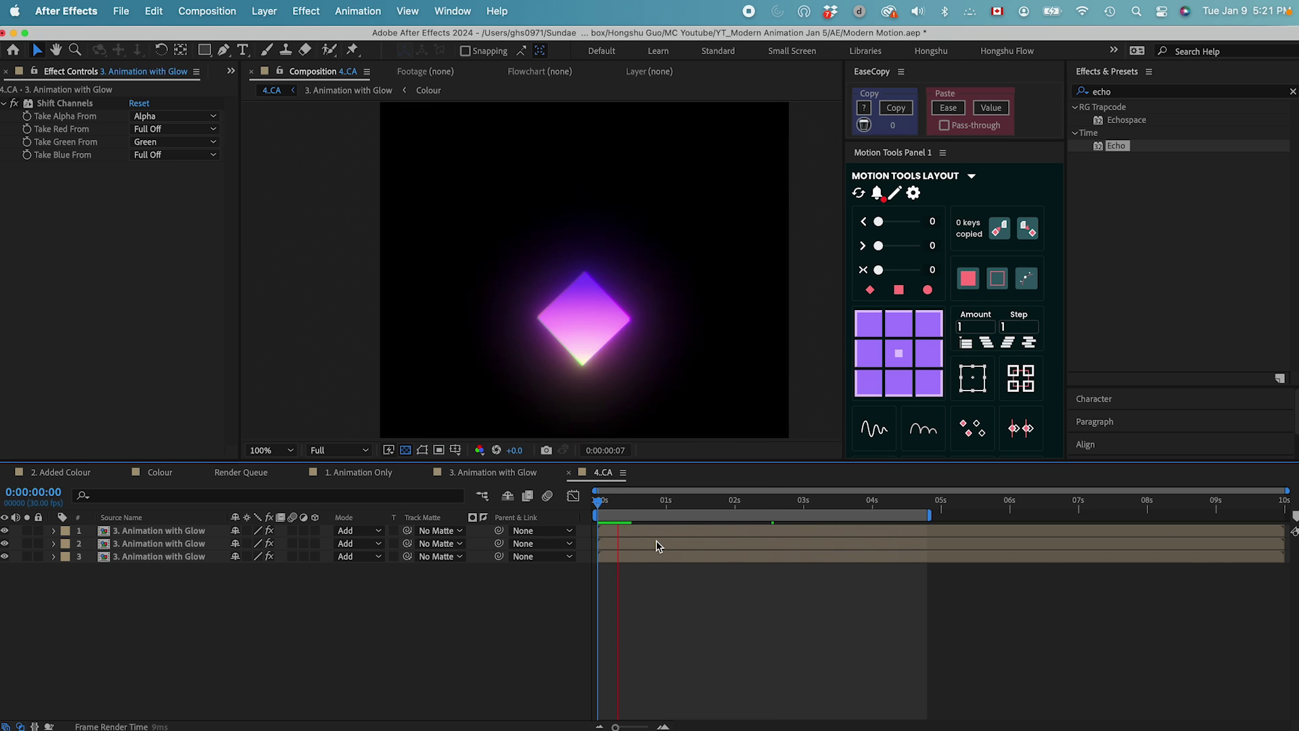
pyautogui.press(',')
pyautogui.press('space')
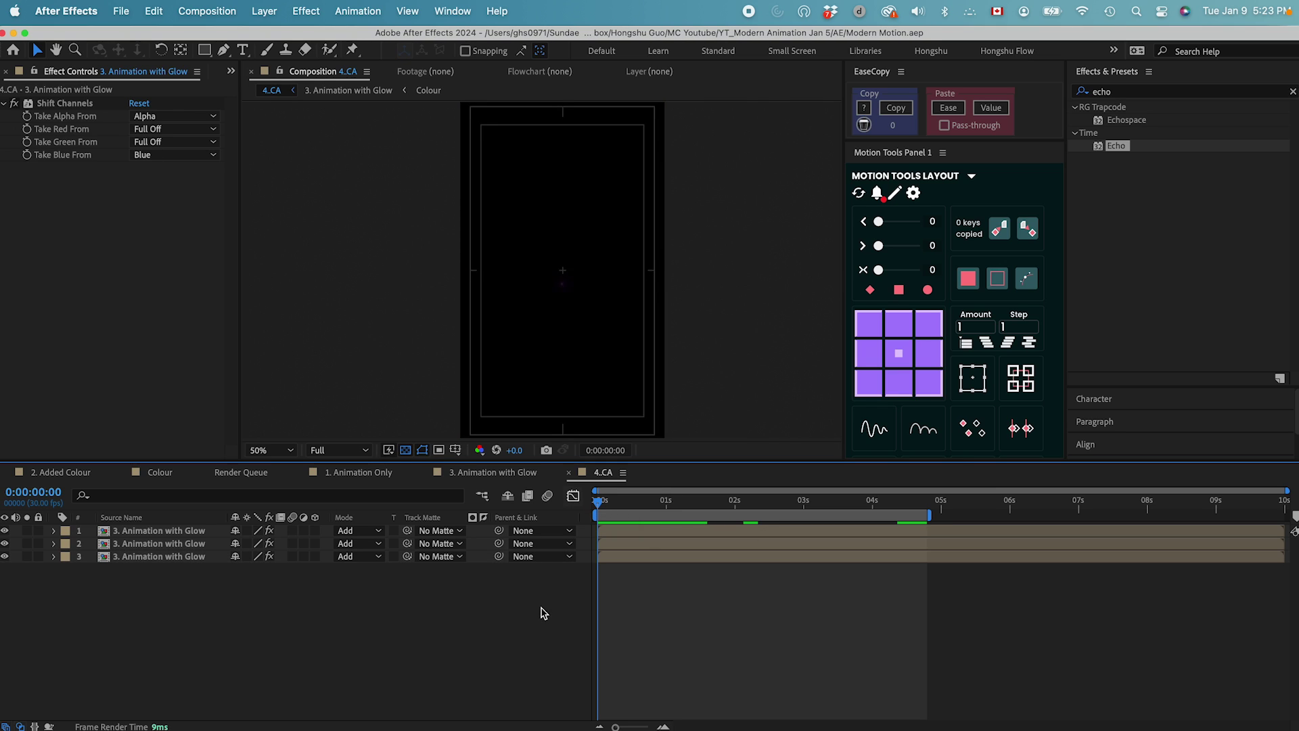
pyautogui.press('space')
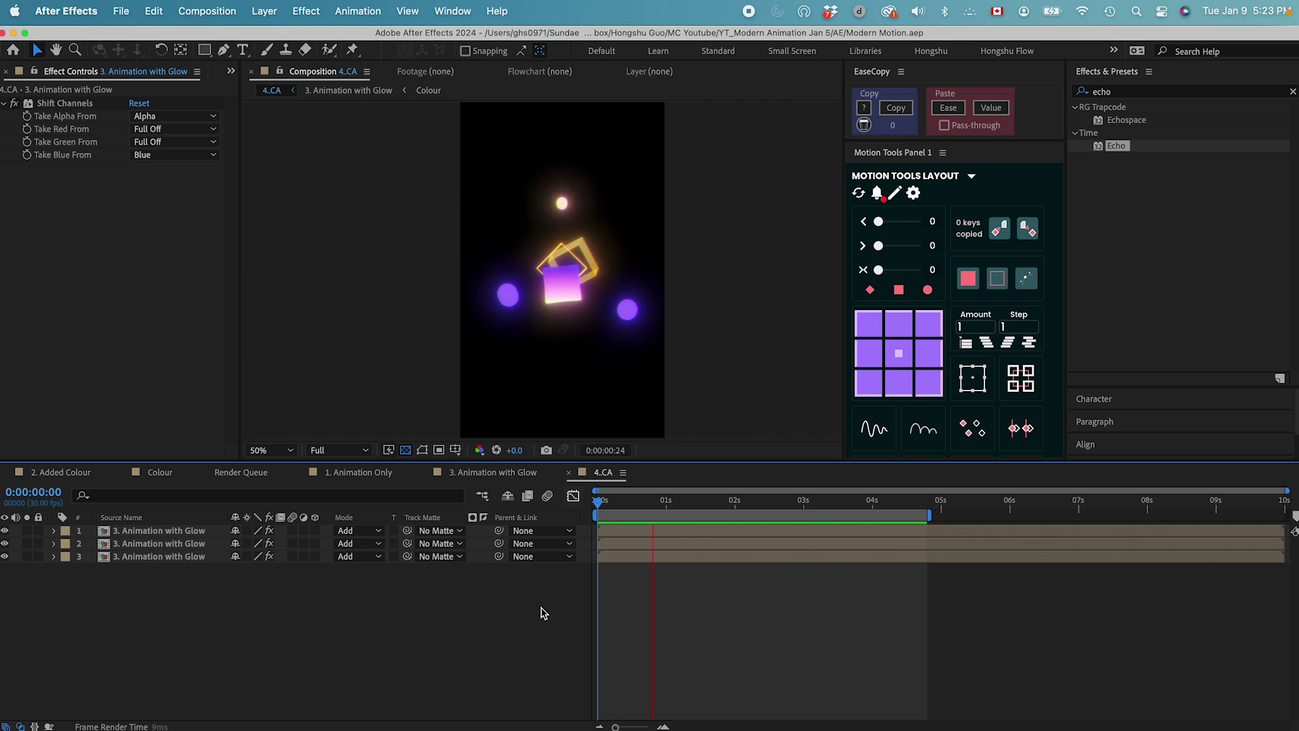